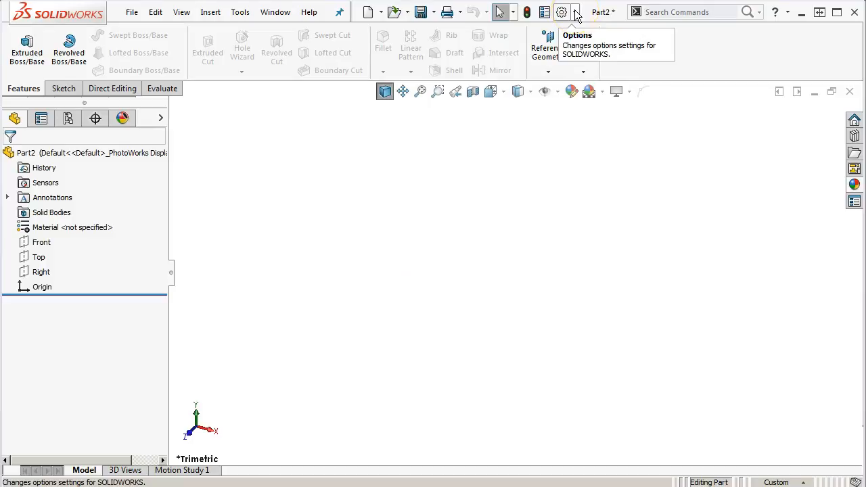
# Open the system options dialog on its General settings and reposition it over the workspace
pyautogui.click(576, 13)
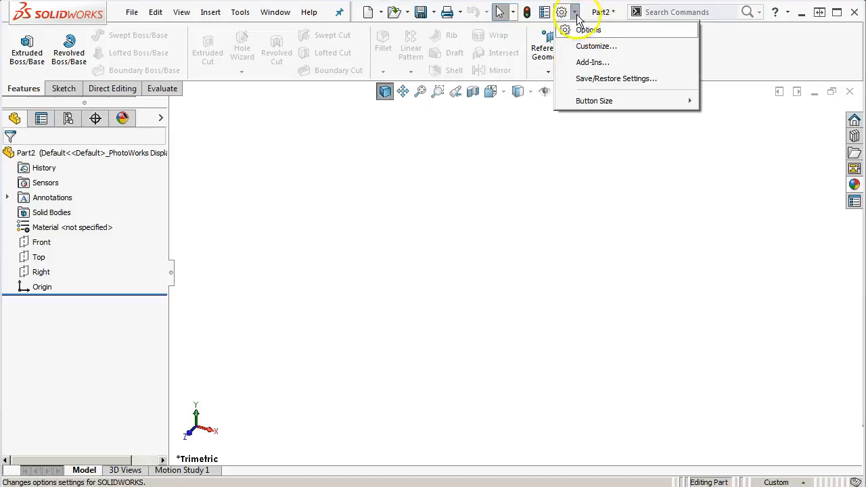
pyautogui.click(589, 30)
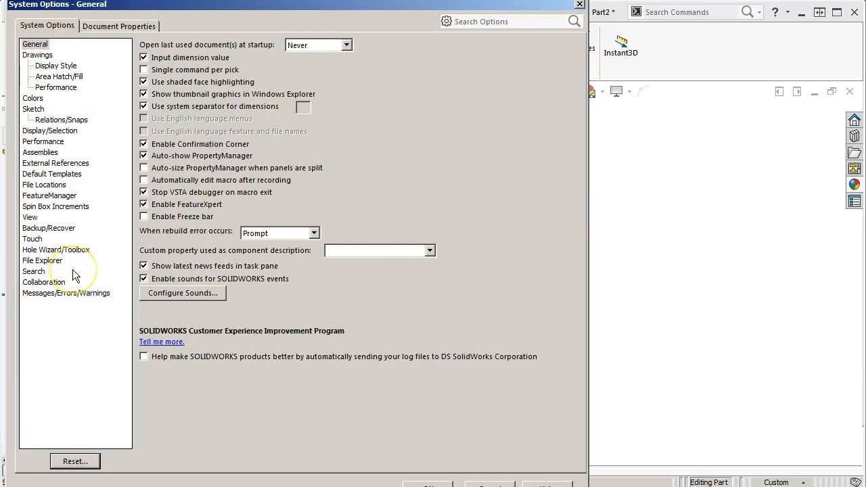
pyautogui.click(80, 253)
pyautogui.moveTo(224, 11); pyautogui.dragTo(298, 15)
pyautogui.click(210, 60)
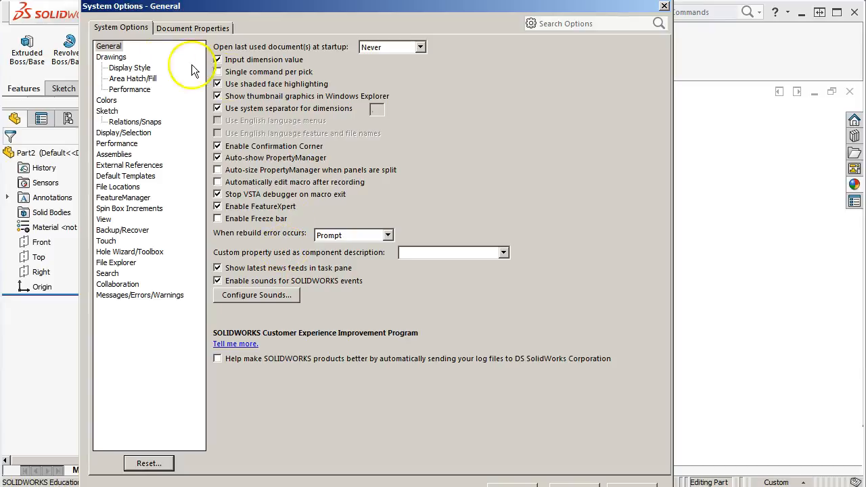
# Review the system options for Drawings, including Display Style, Area Hatch/Fill and Performance
pyautogui.click(120, 58)
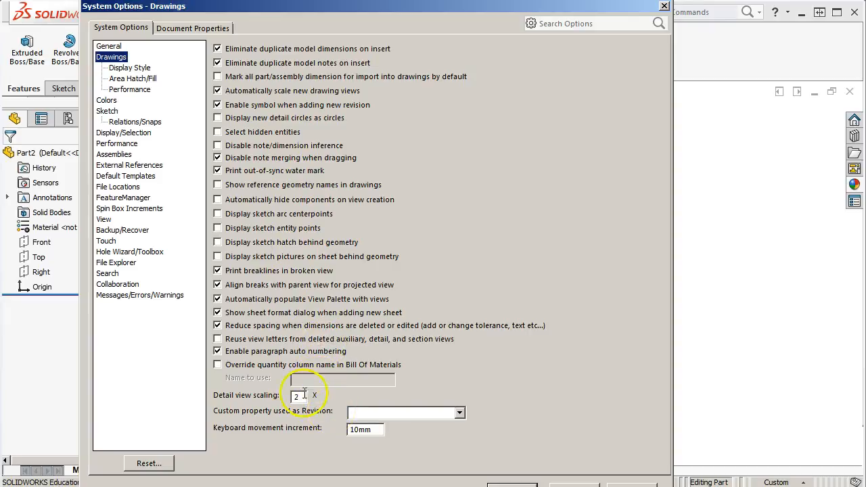
pyautogui.click(117, 70)
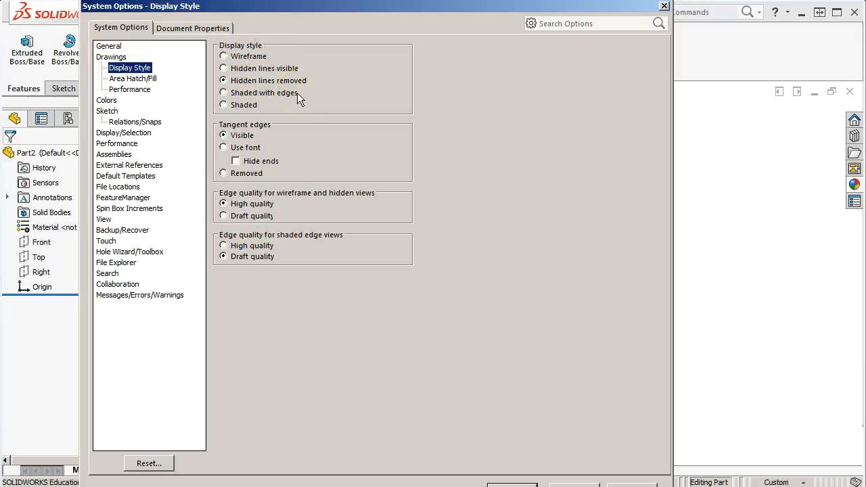
pyautogui.click(135, 78)
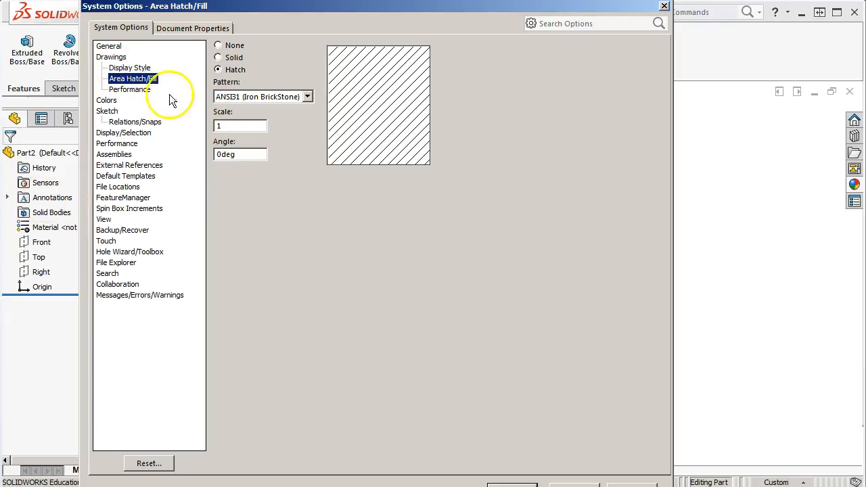
pyautogui.click(145, 94)
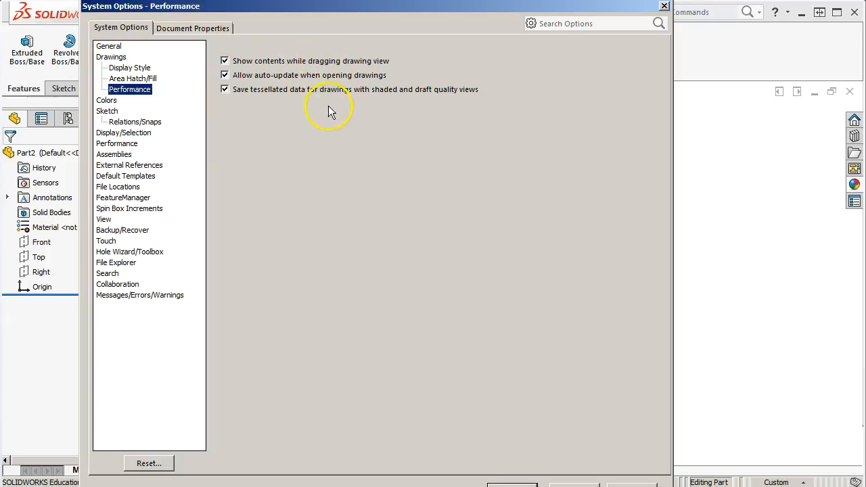
# Examine the Colors system options, including the background appearance and the top and bottom gradient colors
pyautogui.click(106, 102)
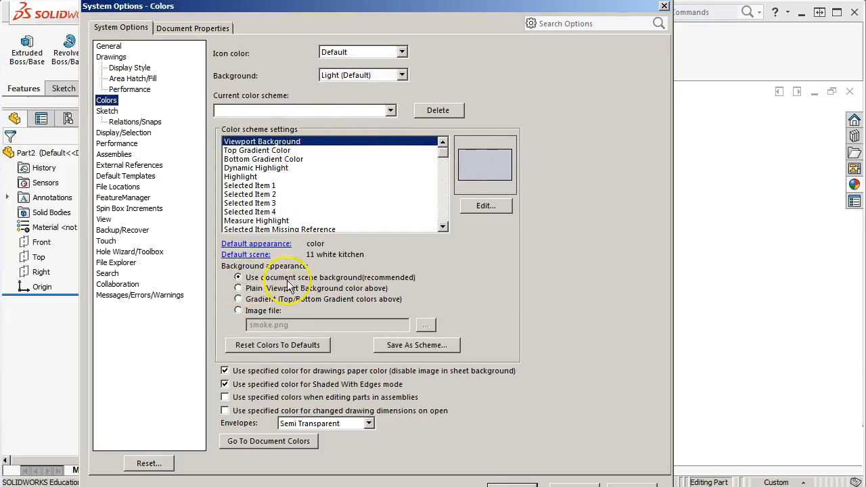
pyautogui.moveTo(491, 9); pyautogui.dragTo(542, 132)
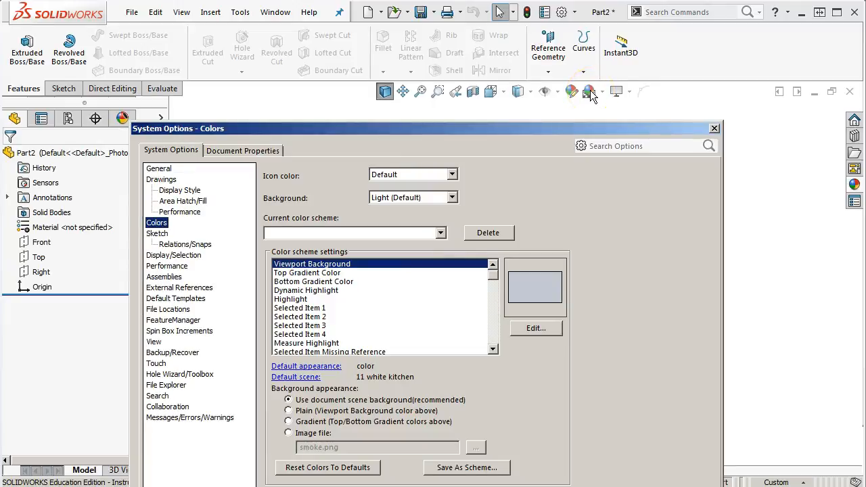
pyautogui.moveTo(551, 128); pyautogui.dragTo(523, 14)
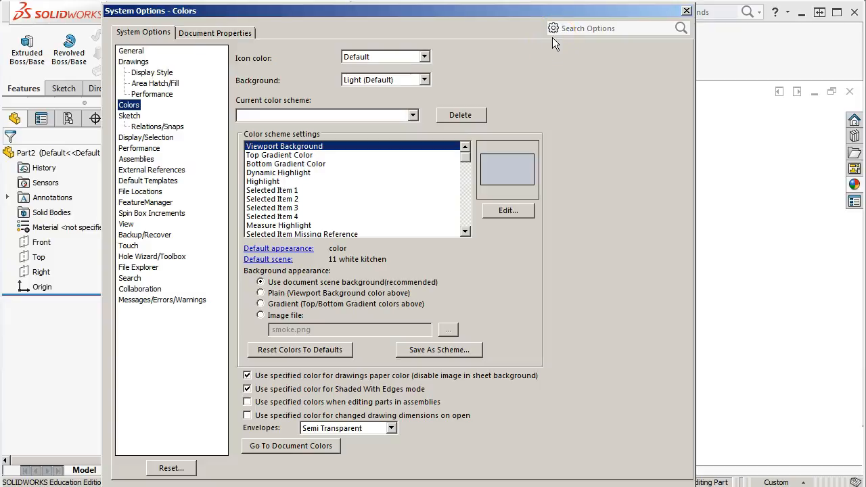
pyautogui.click(505, 100)
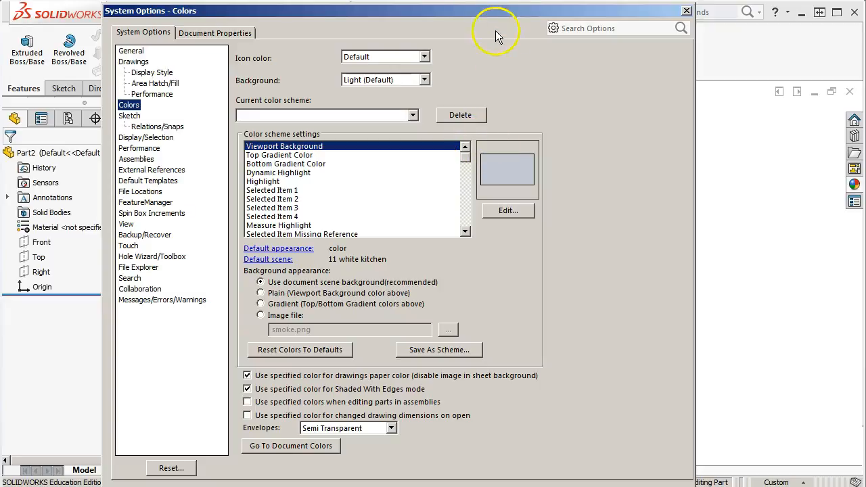
pyautogui.moveTo(489, 13); pyautogui.dragTo(487, 8)
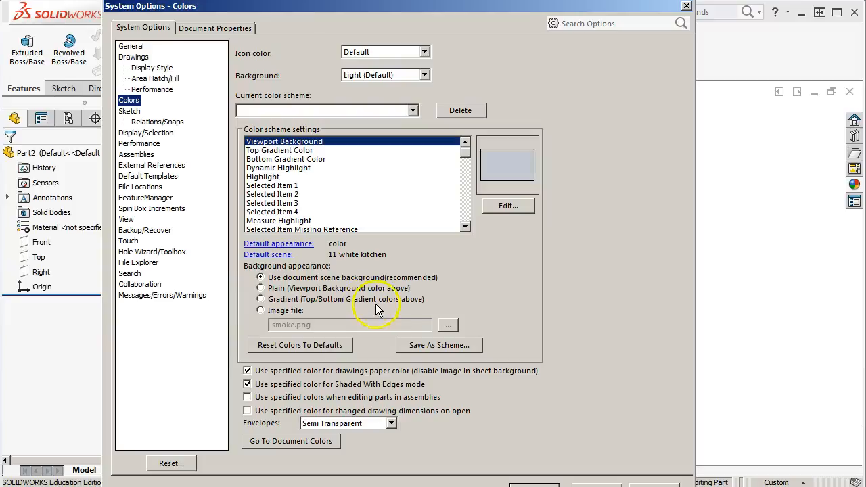
pyautogui.click(288, 151)
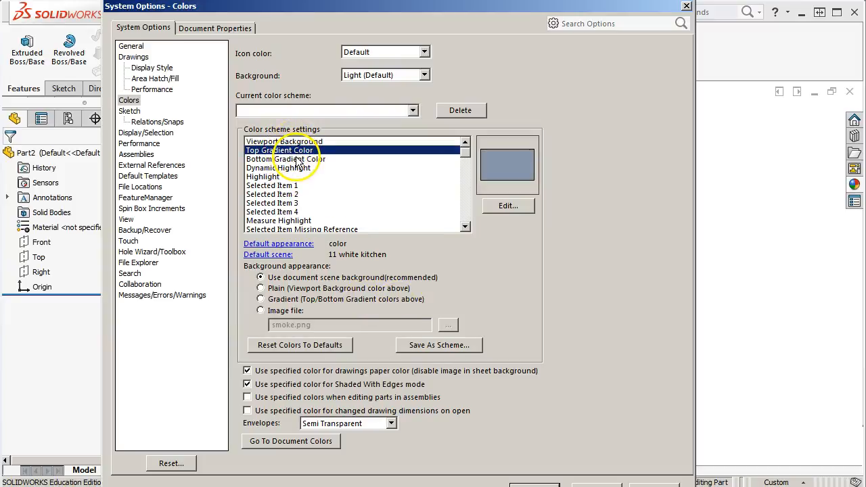
pyautogui.click(302, 160)
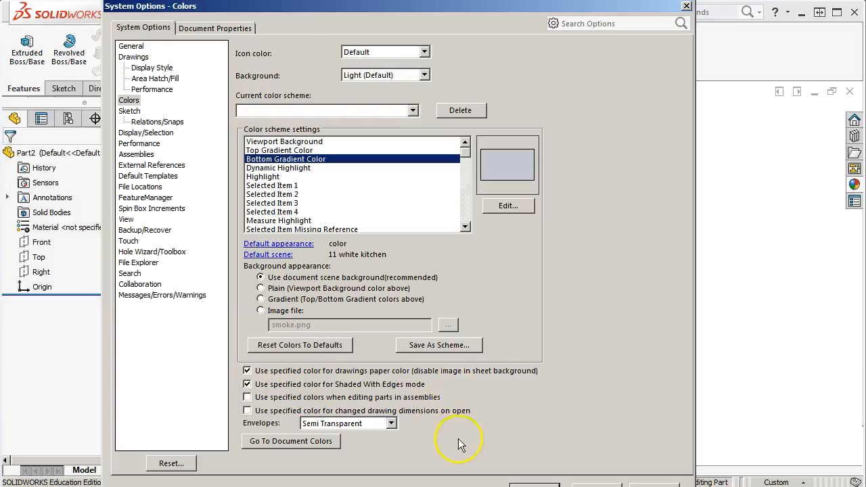
# Review the system options for Sketch, Relations/Snaps, Display/Selection, Performance, Assemblies and External References
pyautogui.click(136, 113)
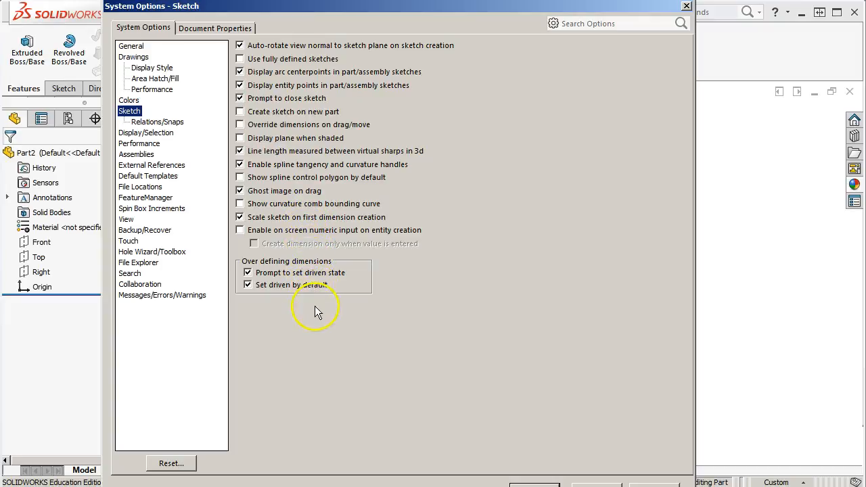
pyautogui.click(163, 123)
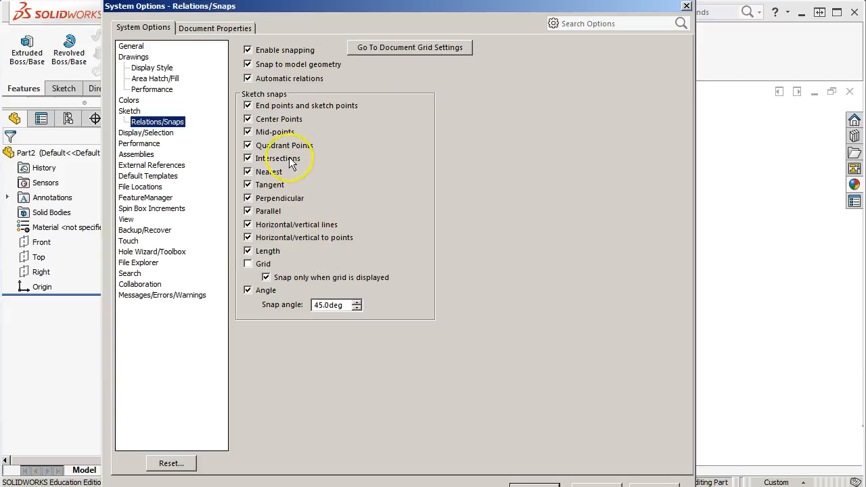
pyautogui.click(145, 133)
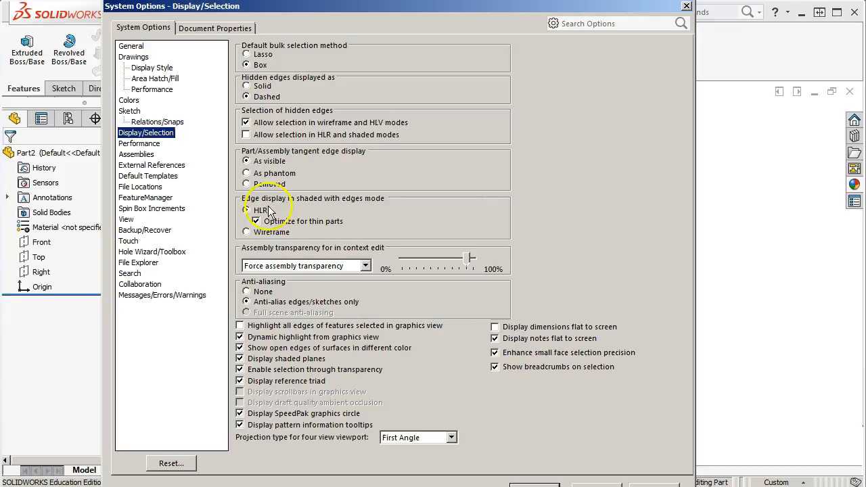
pyautogui.click(135, 144)
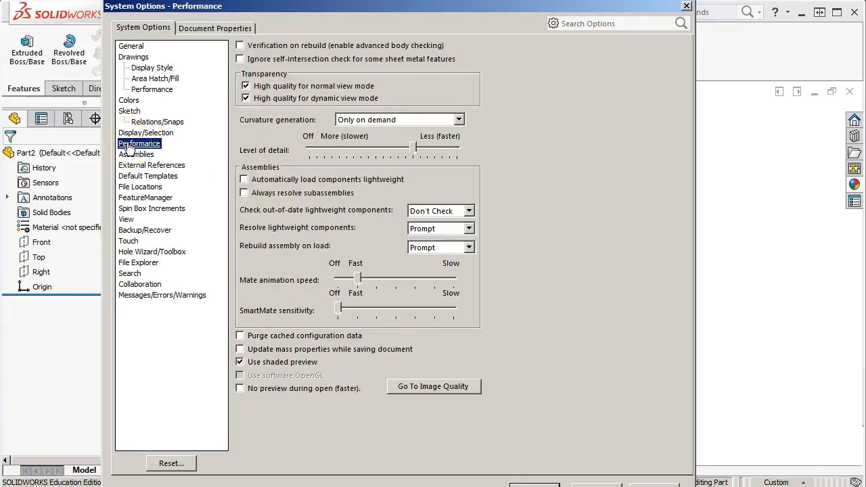
pyautogui.click(141, 155)
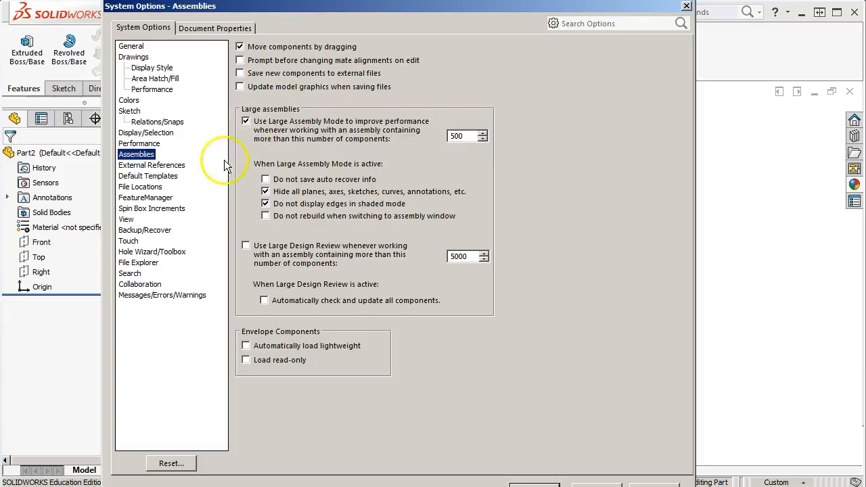
pyautogui.click(155, 166)
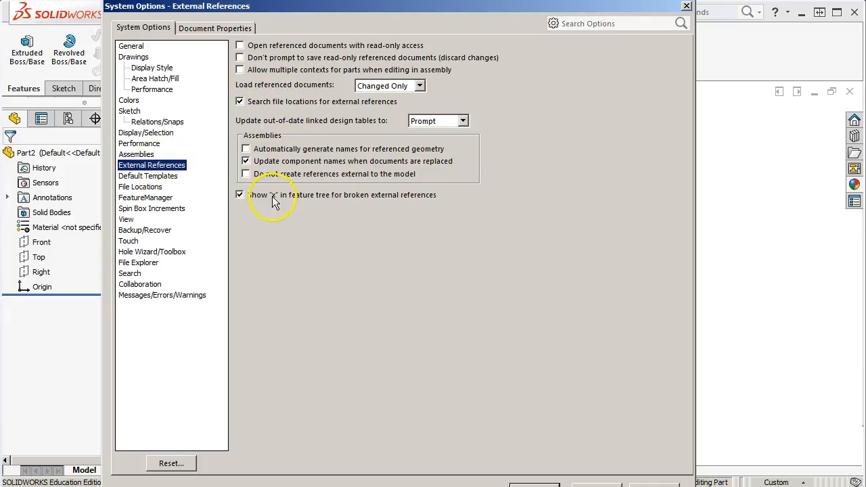
# Set the default template for parts to Part inch from the Templates folder
pyautogui.click(146, 176)
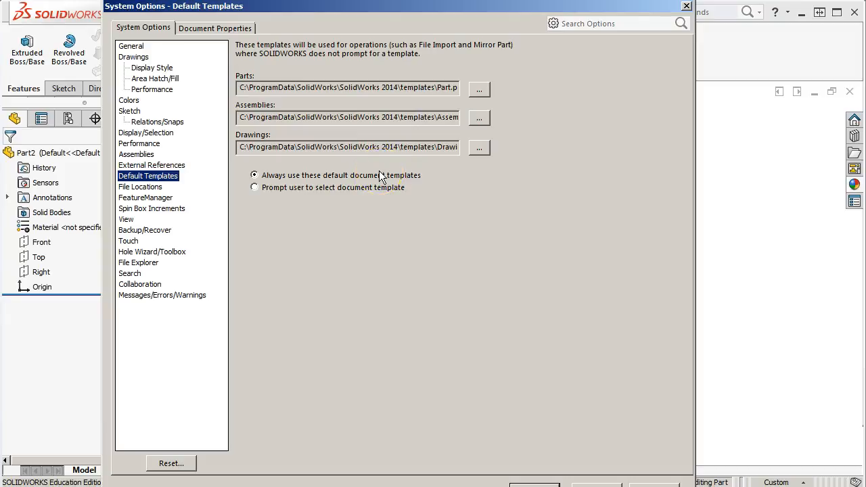
pyautogui.click(479, 90)
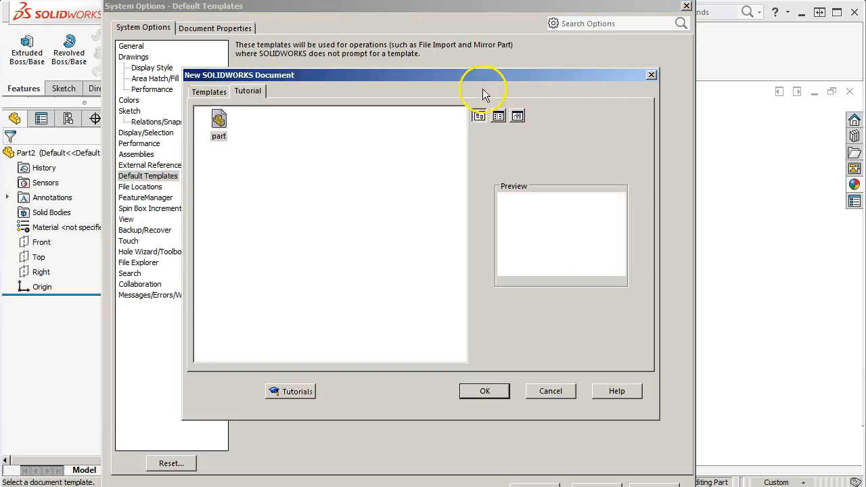
pyautogui.click(218, 92)
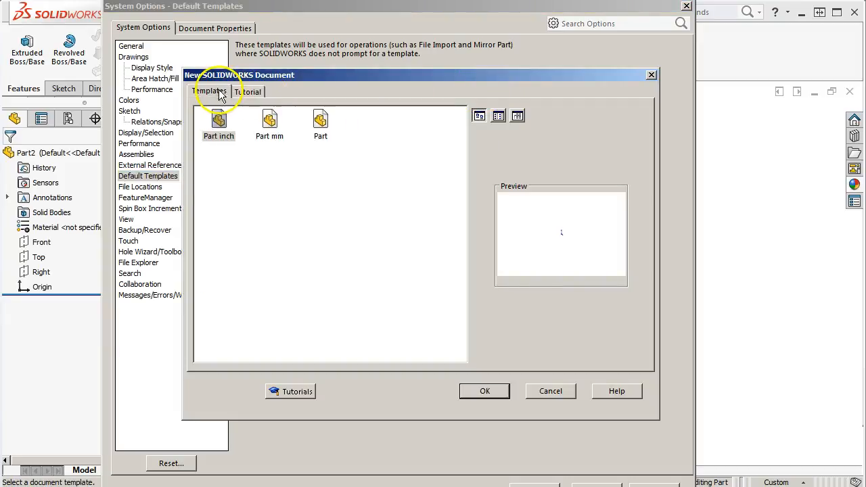
pyautogui.click(223, 129)
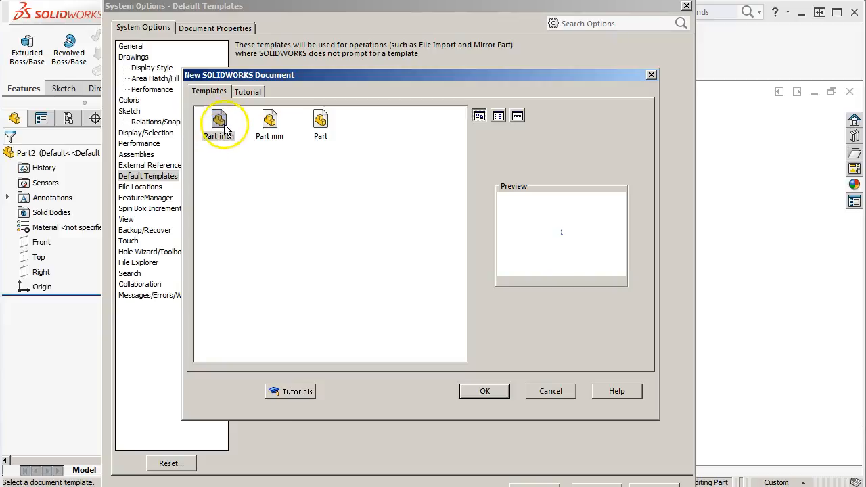
pyautogui.click(545, 395)
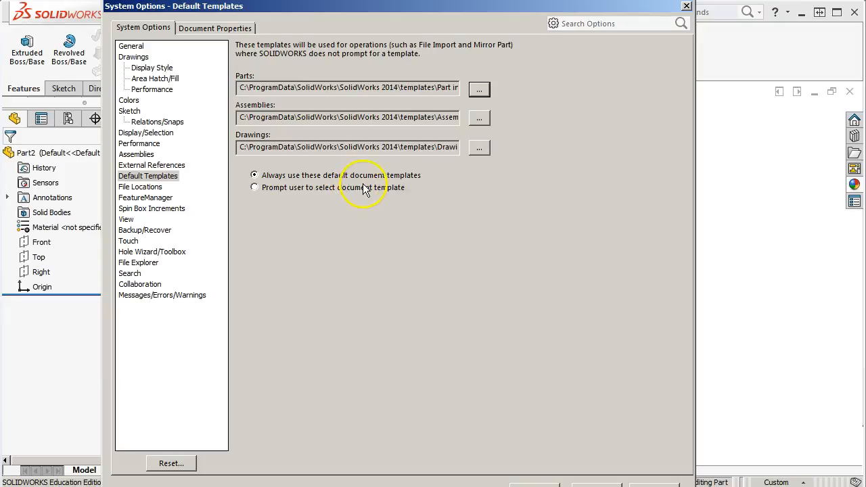
# Show the file locations used for Document Templates
pyautogui.click(143, 187)
pyautogui.click(341, 60)
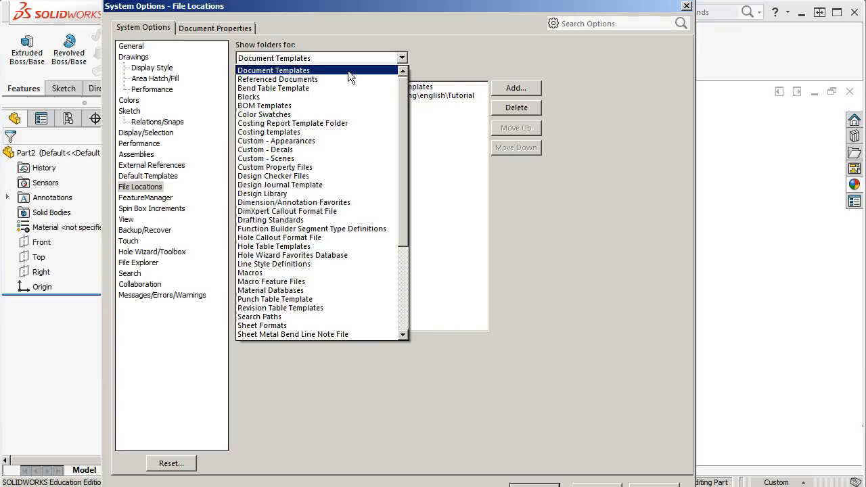
pyautogui.click(365, 80)
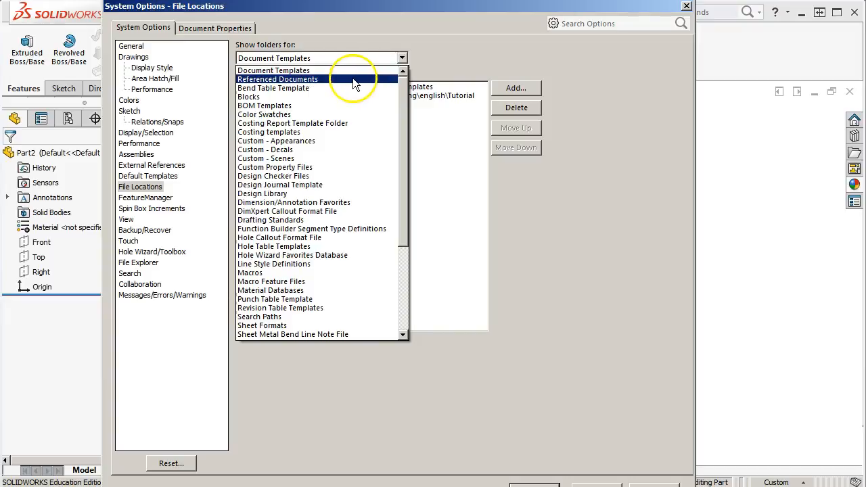
pyautogui.click(328, 70)
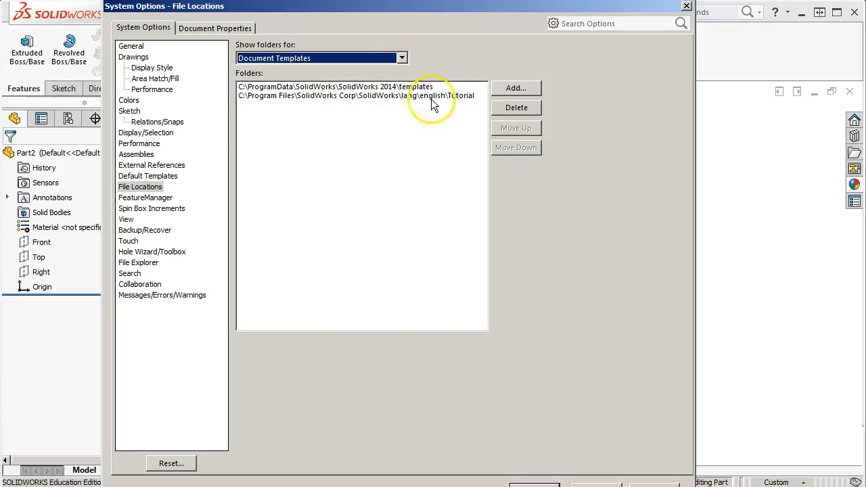
# Look through the full list of folder types available in File Locations, keeping Document Templates selected
pyautogui.click(401, 58)
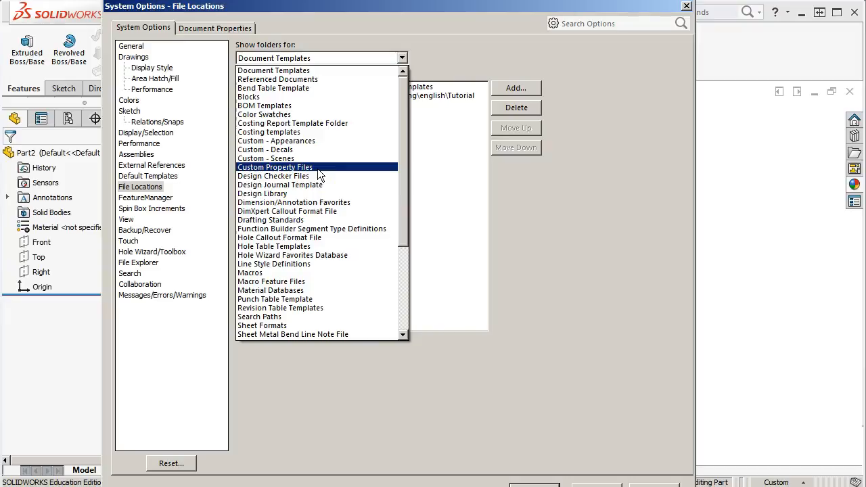
pyautogui.scroll(-2, 320, 175)
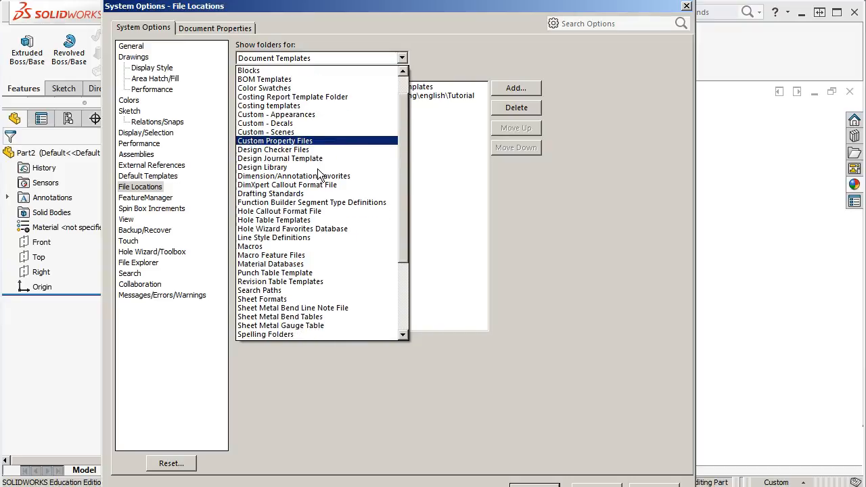
pyautogui.scroll(-3, 318, 170)
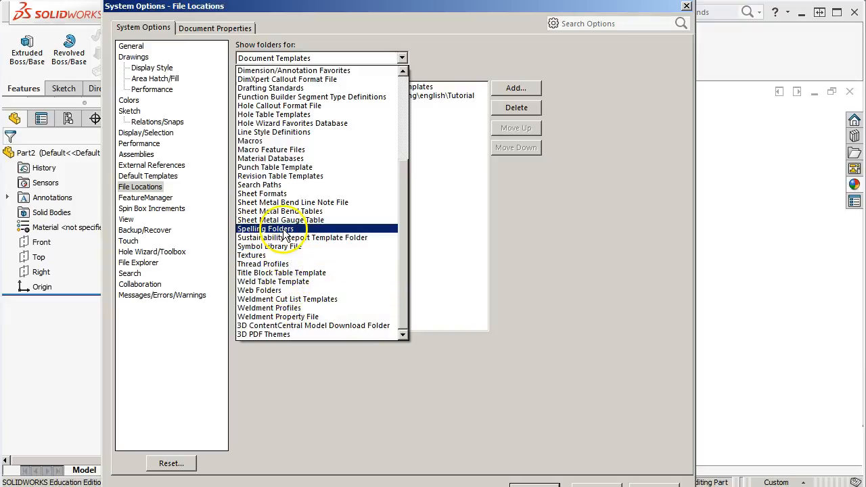
pyautogui.scroll(2, 284, 232)
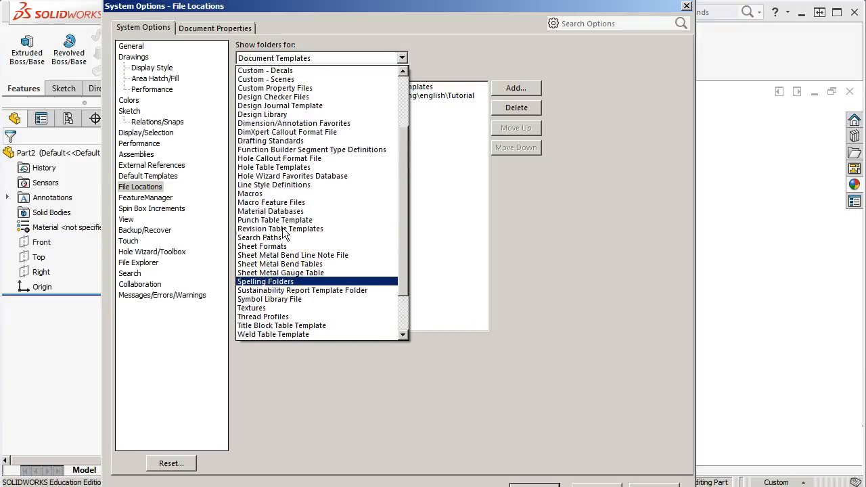
pyautogui.scroll(2, 284, 232)
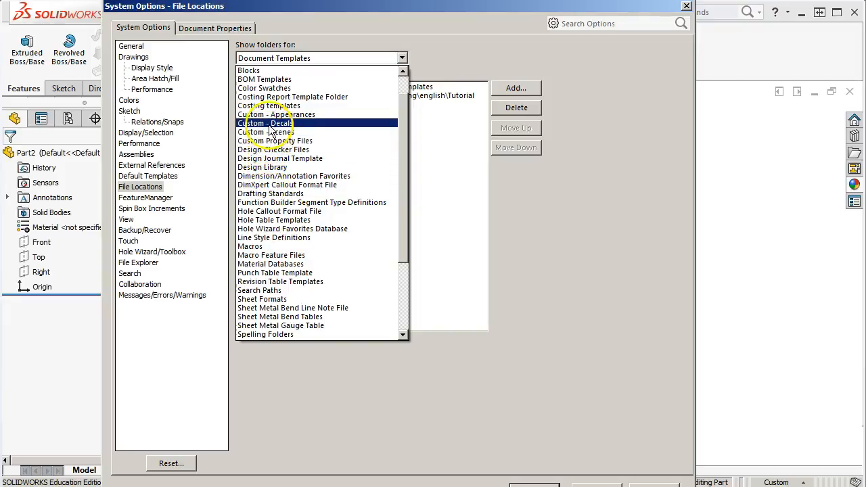
pyautogui.scroll(1, 270, 135)
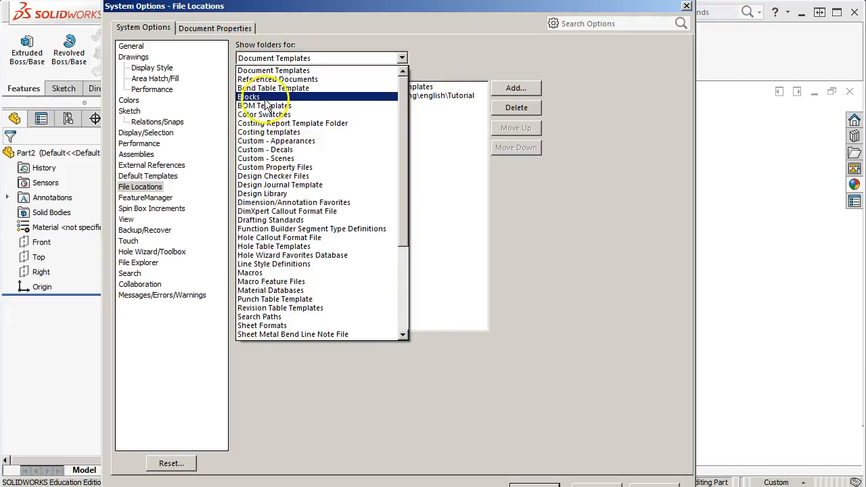
pyautogui.click(533, 189)
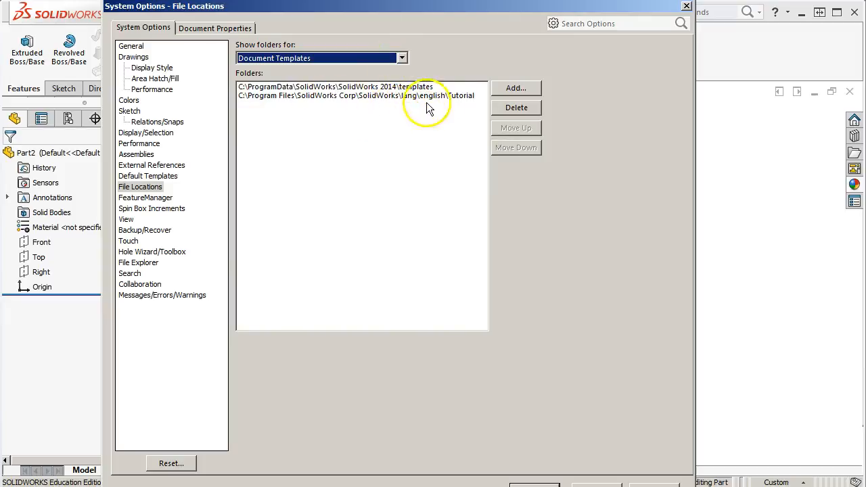
pyautogui.click(514, 89)
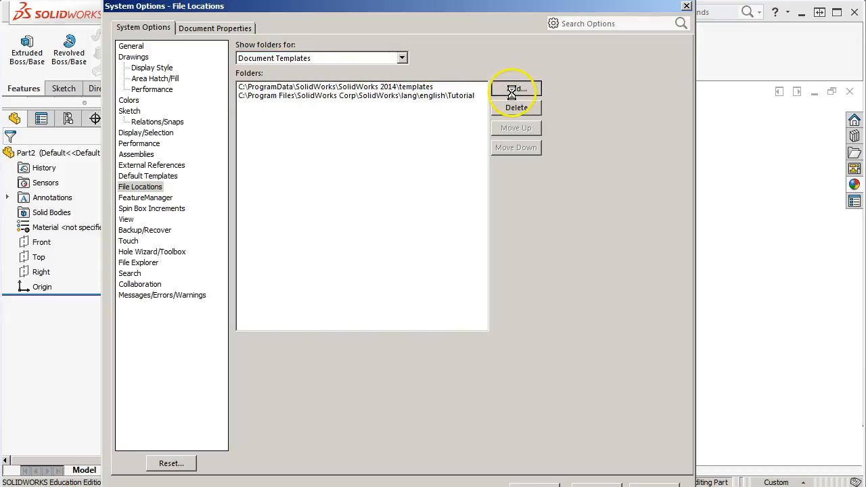
pyautogui.moveTo(491, 230); pyautogui.dragTo(488, 182)
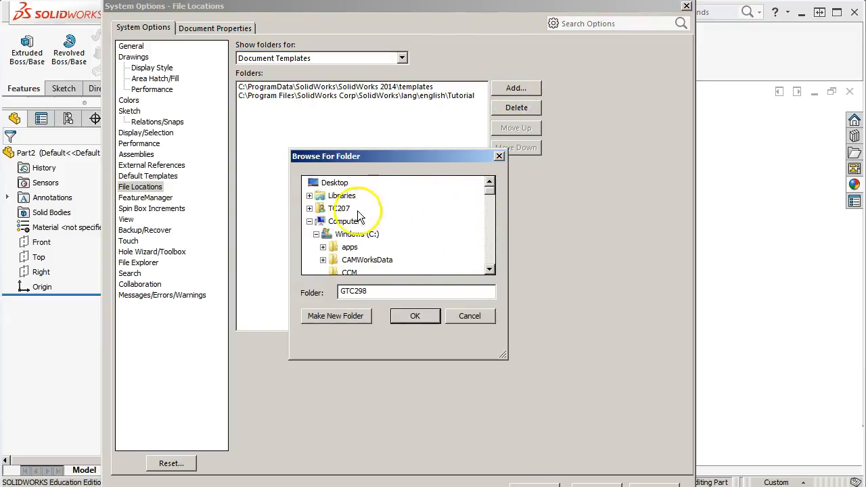
pyautogui.click(310, 196)
pyautogui.click(316, 209)
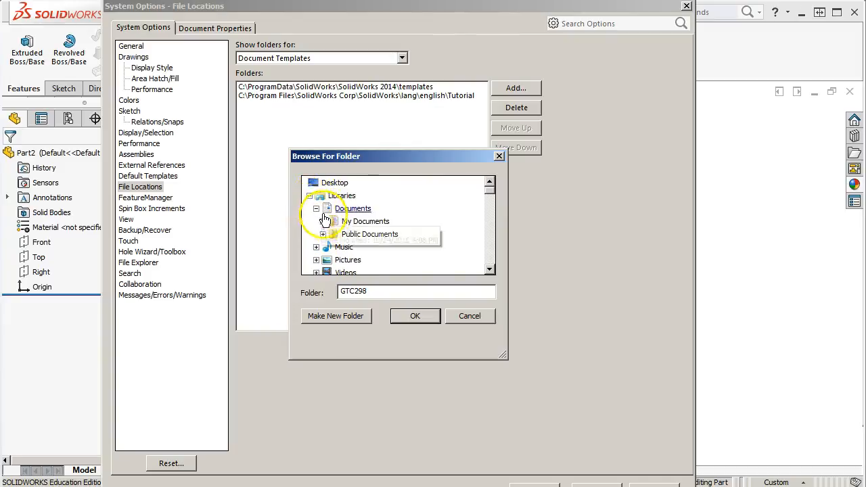
pyautogui.click(323, 222)
pyautogui.scroll(-6, 379, 230)
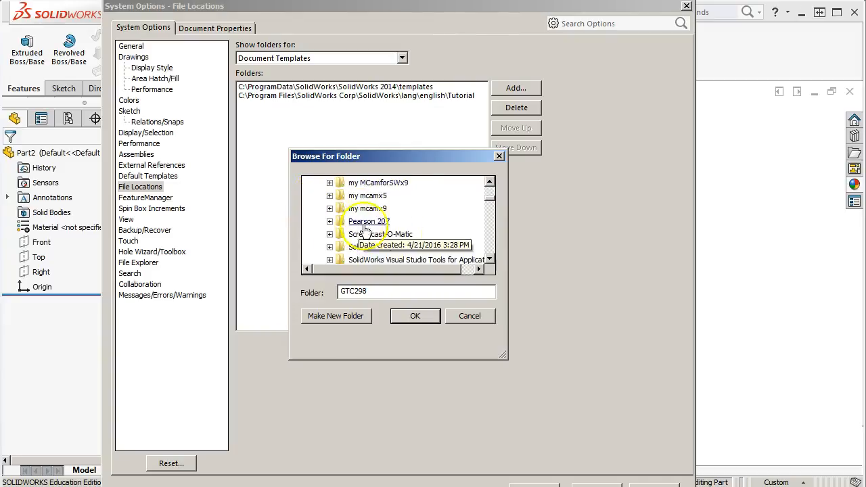
pyautogui.click(330, 209)
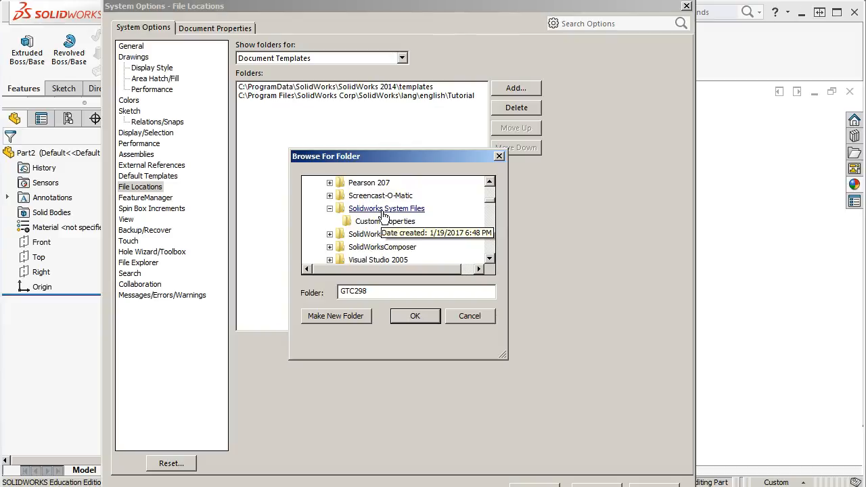
pyautogui.click(482, 315)
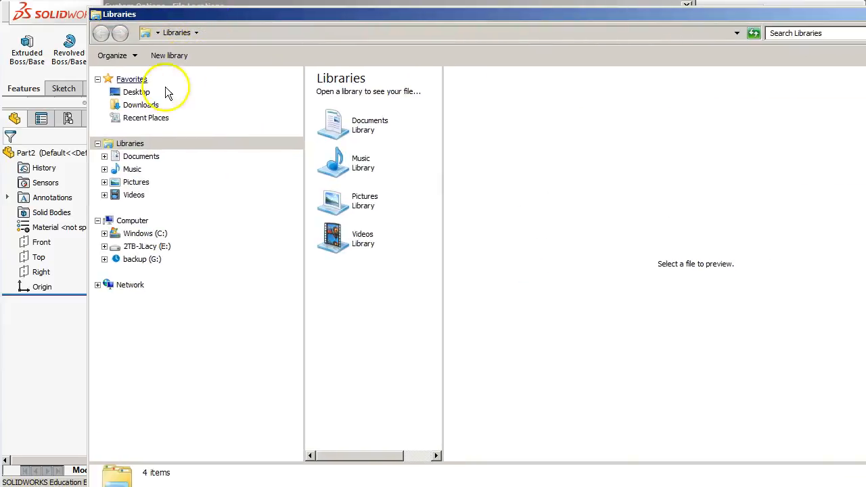
# In Windows Explorer, open the Solidworks System Files folder inside My Documents
pyautogui.click(104, 156)
pyautogui.click(110, 169)
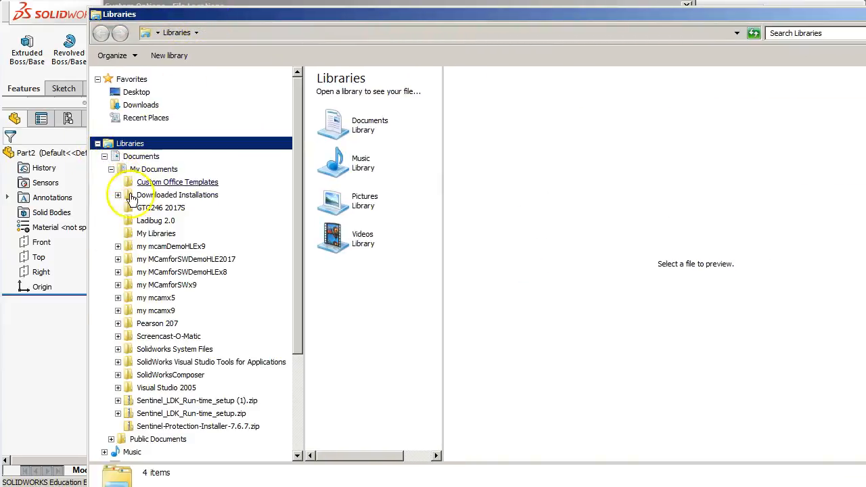
pyautogui.scroll(-4, 166, 391)
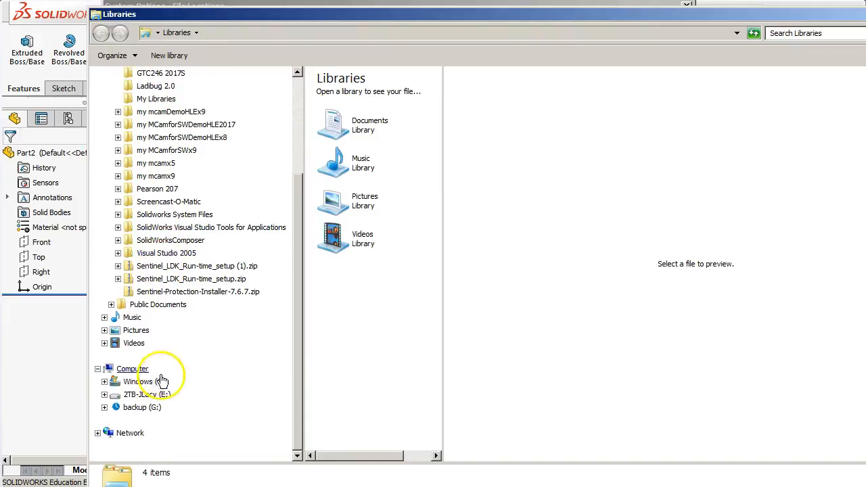
pyautogui.click(175, 215)
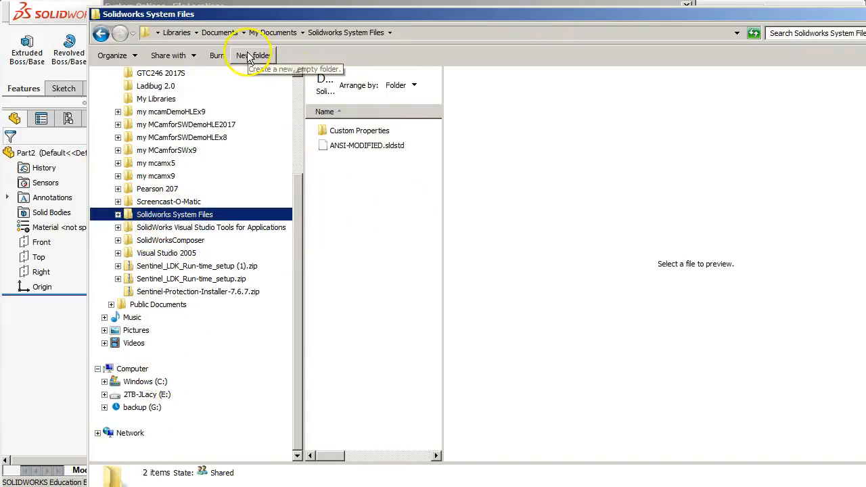
# Create a new folder named SW Tempalates in Solidworks System Files and get the Explorer window out of the way
pyautogui.click(252, 56)
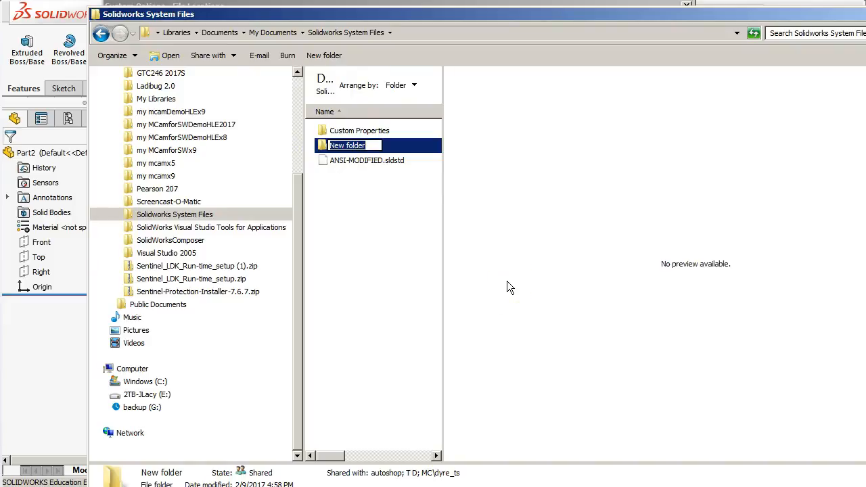
pyautogui.write('Sw Te')
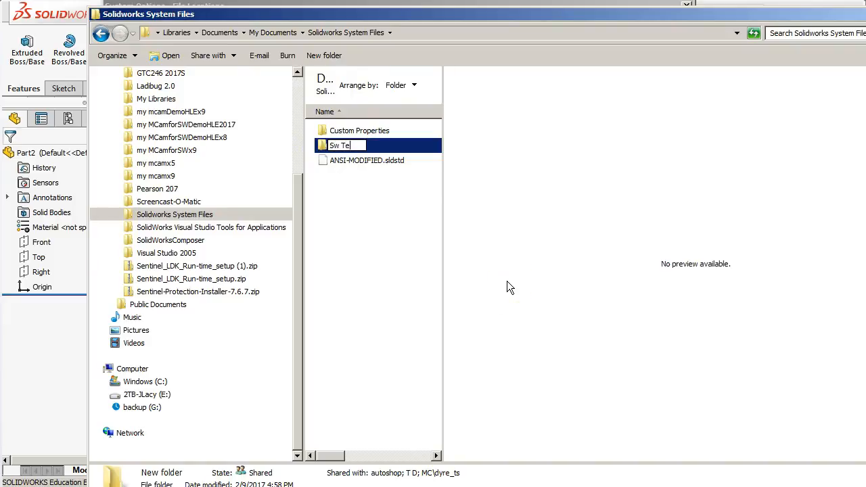
pyautogui.write('mpa.t')
pyautogui.write('lates')
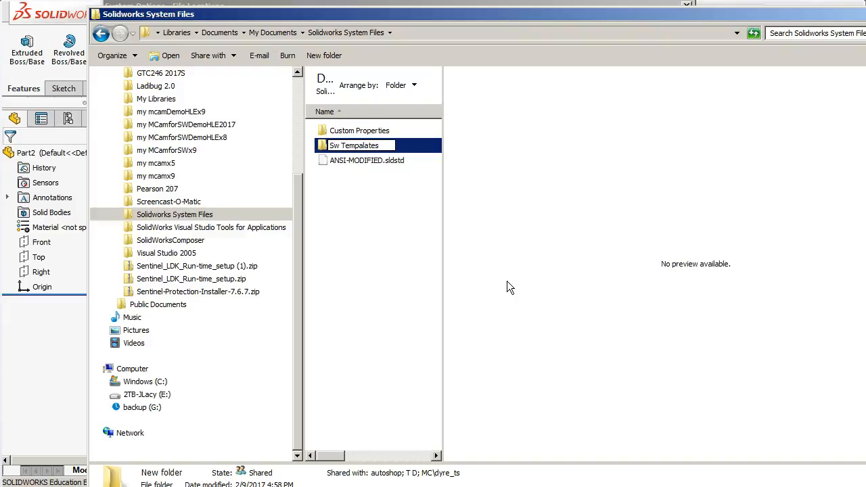
pyautogui.click(339, 147)
pyautogui.press('BackSpace')
pyautogui.write('W')
pyautogui.click(392, 254)
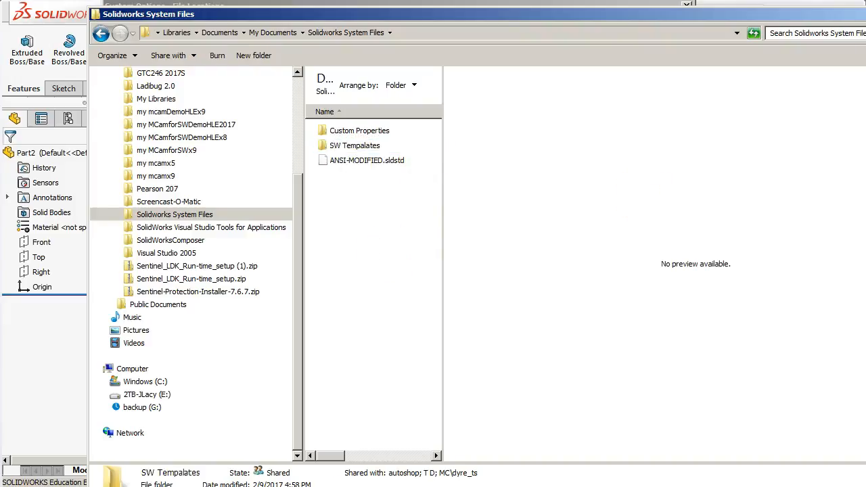
pyautogui.moveTo(808, 17); pyautogui.dragTo(685, 22)
pyautogui.click(795, 20)
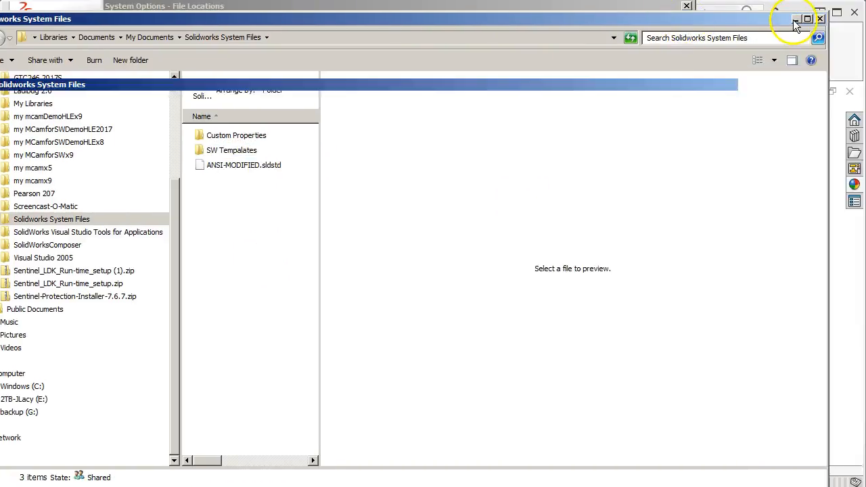
# Add the SW Tempalates folder from My Documents > Solidworks System Files to the Document Templates file locations
pyautogui.click(515, 89)
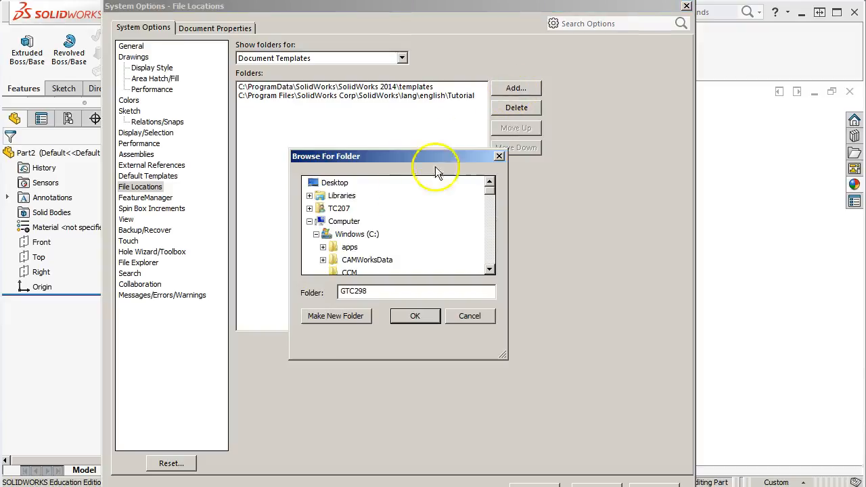
pyautogui.click(309, 196)
pyautogui.click(316, 209)
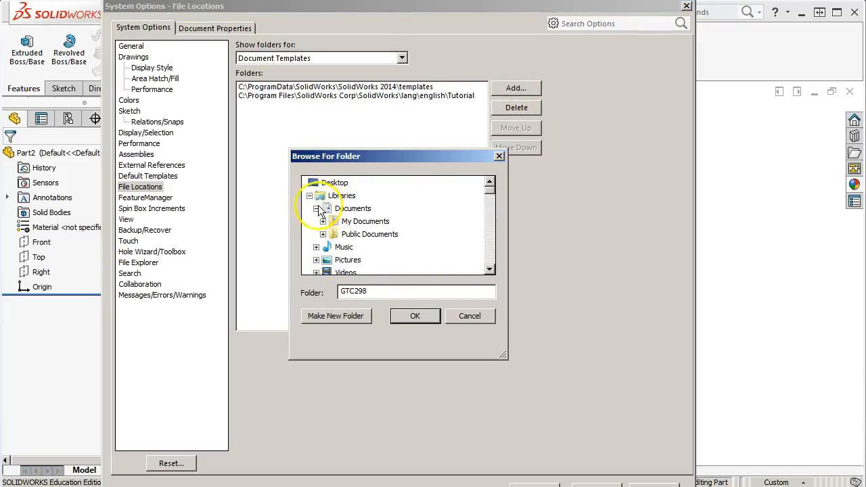
pyautogui.click(323, 220)
pyautogui.scroll(-10, 350, 241)
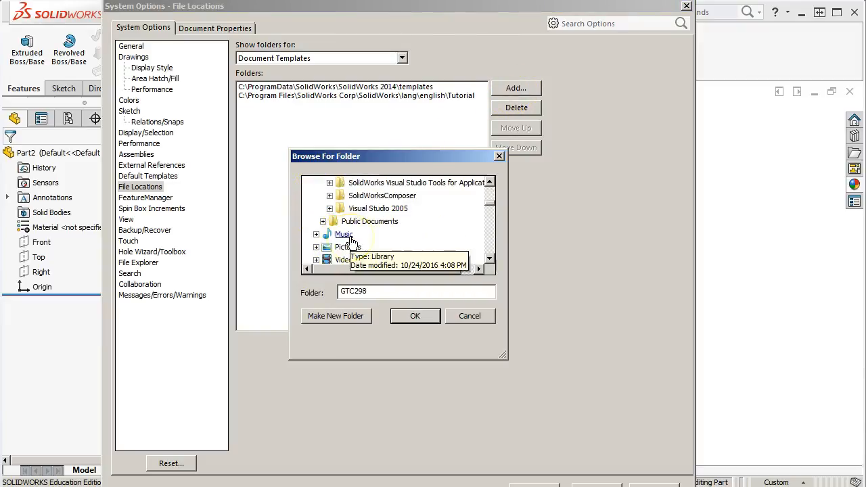
pyautogui.scroll(2, 349, 211)
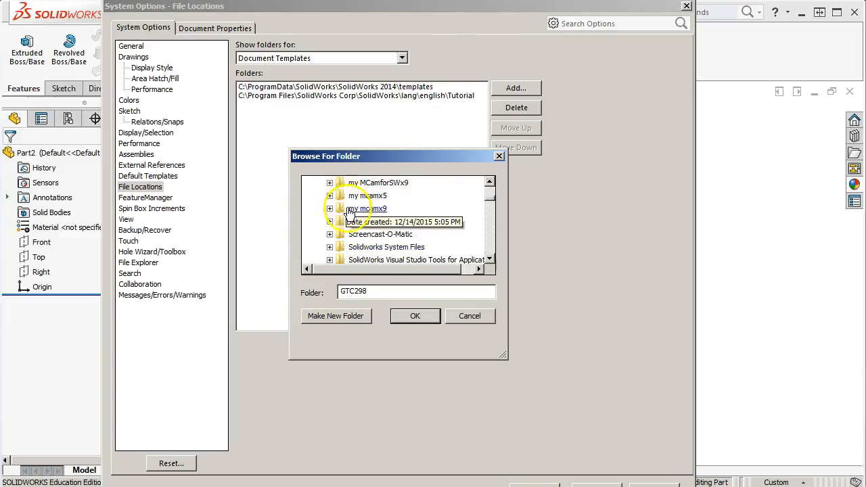
pyautogui.click(329, 247)
pyautogui.click(373, 247)
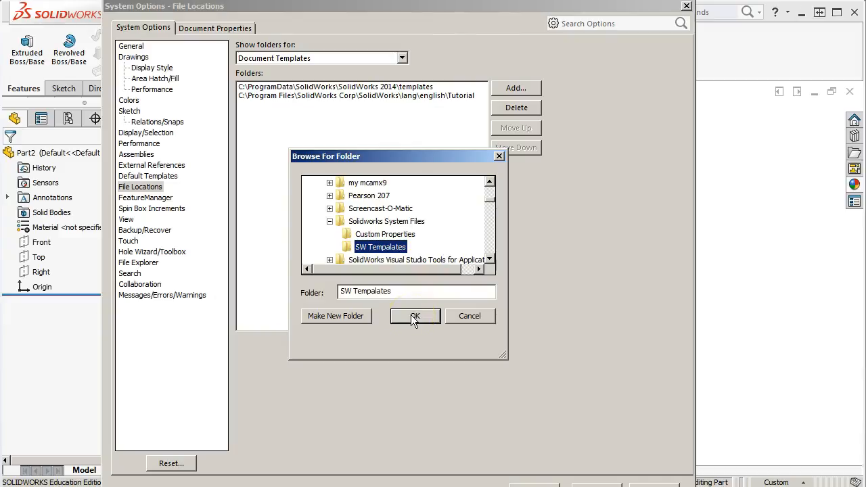
pyautogui.click(391, 251)
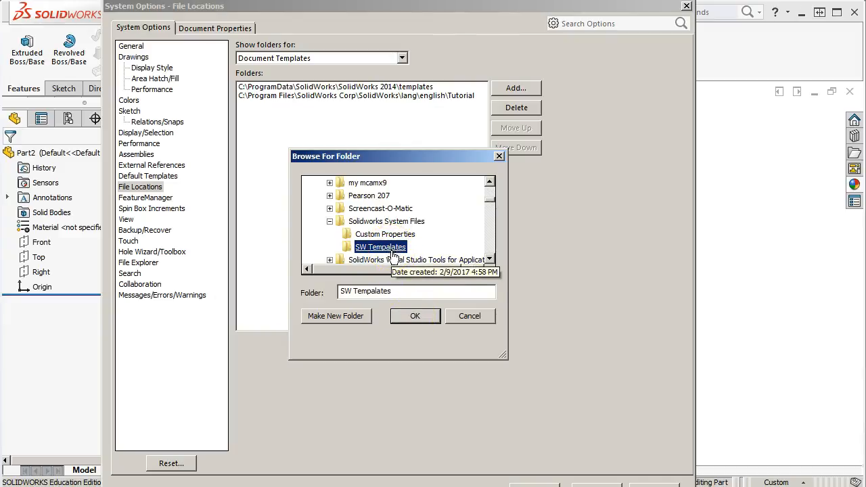
pyautogui.click(374, 293)
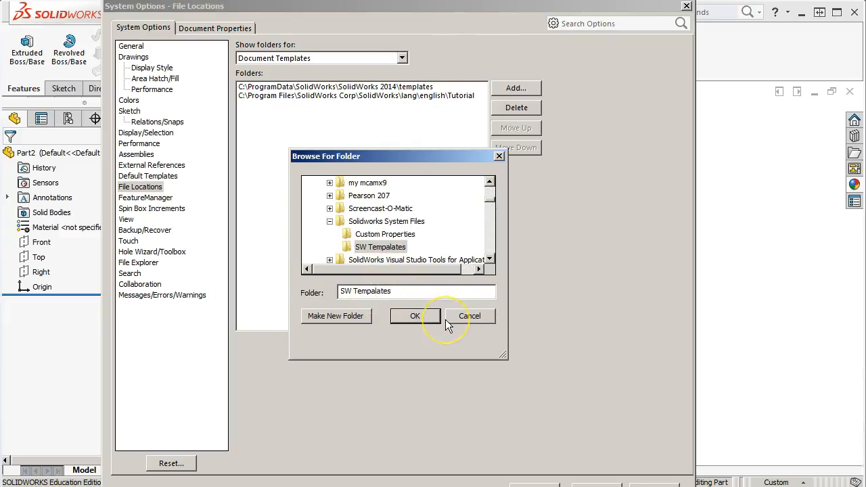
pyautogui.click(421, 316)
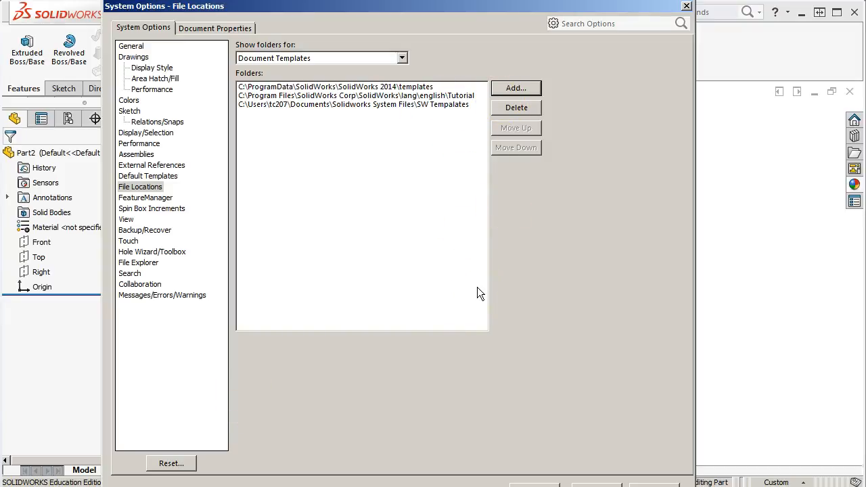
# Show the file locations used for Sheet Formats
pyautogui.click(402, 58)
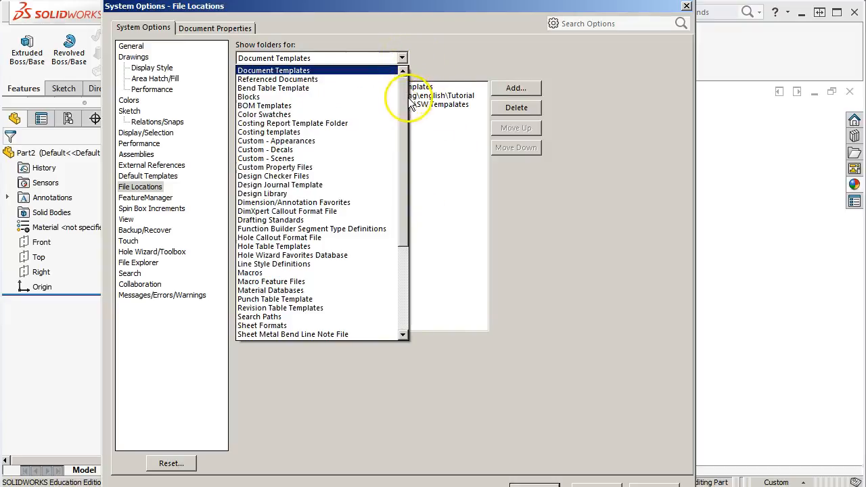
pyautogui.moveTo(402, 145); pyautogui.dragTo(409, 220)
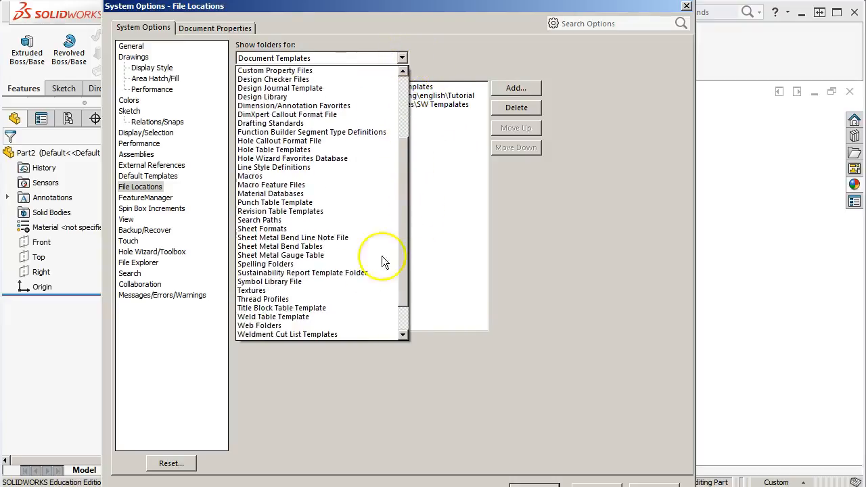
pyautogui.scroll(-1, 307, 291)
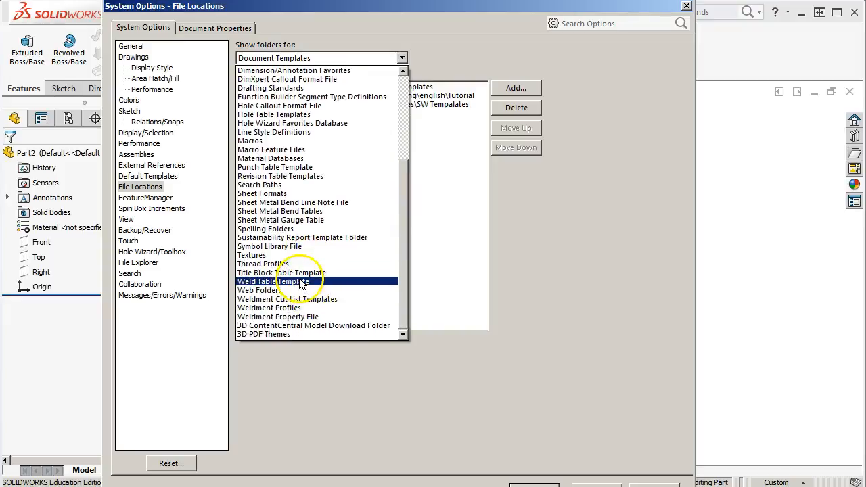
pyautogui.click(288, 195)
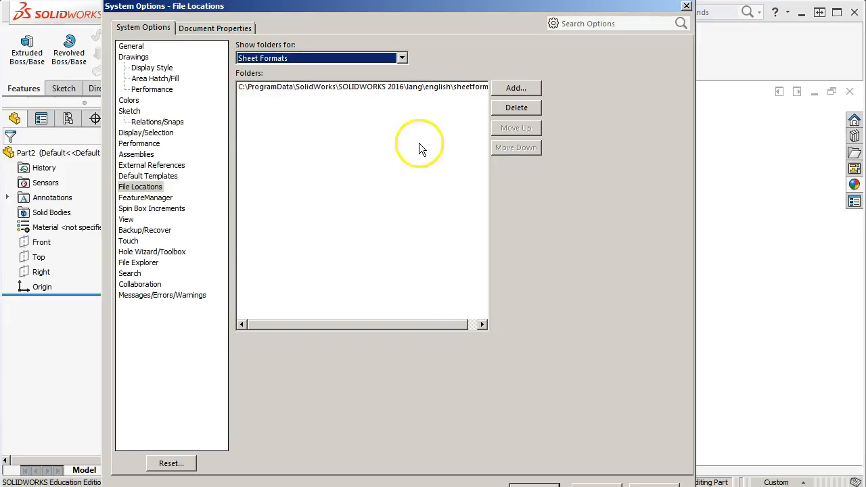
# Add the SW Tempalates folder from My Documents > Solidworks System Files to the Sheet Formats file locations
pyautogui.click(514, 88)
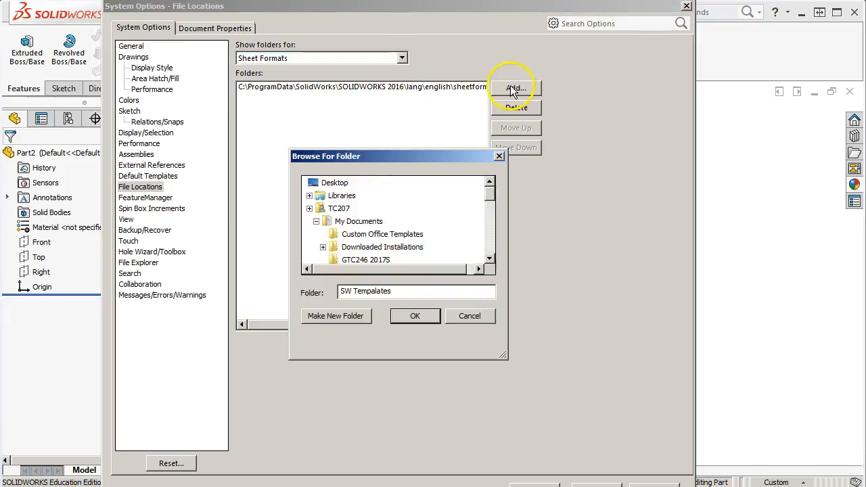
pyautogui.scroll(5, 399, 238)
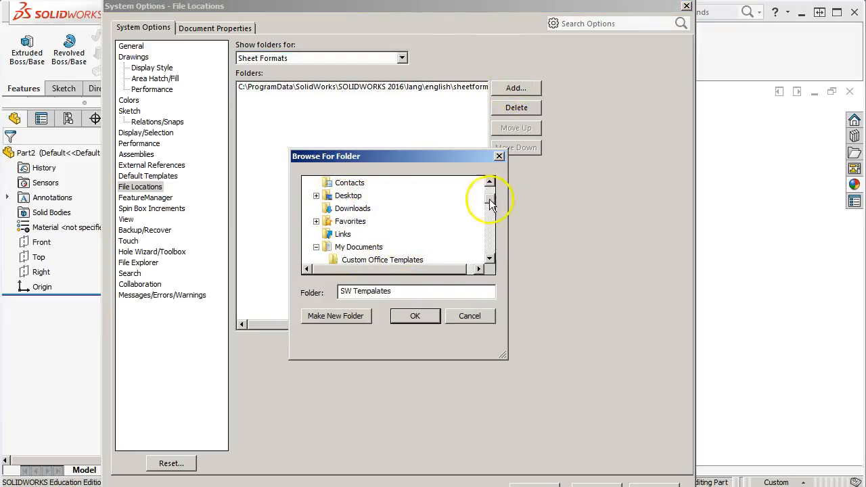
pyautogui.moveTo(491, 205); pyautogui.dragTo(489, 185)
pyautogui.click(310, 195)
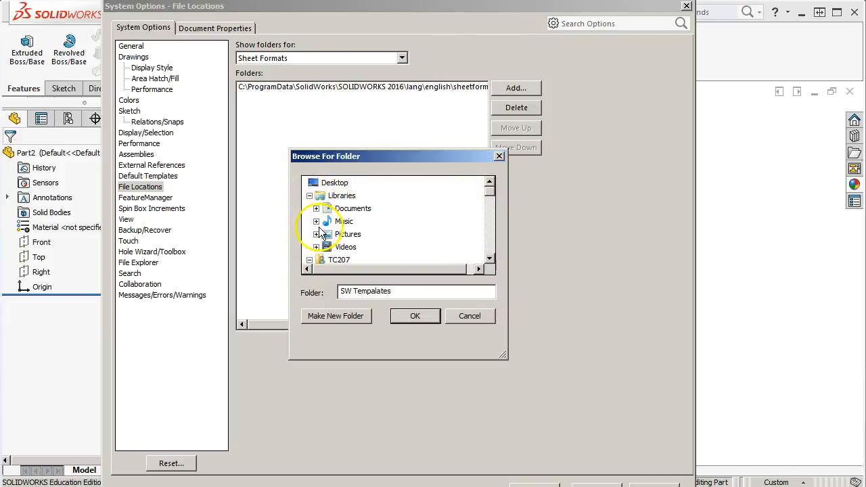
pyautogui.click(316, 209)
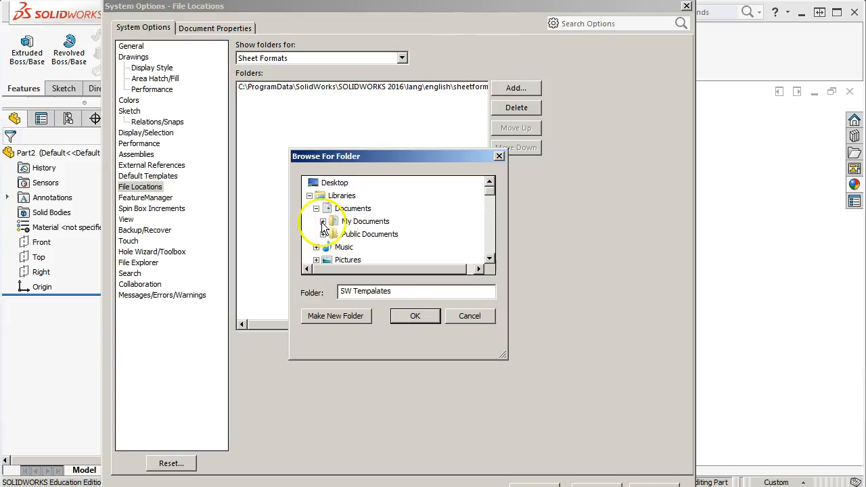
pyautogui.click(324, 223)
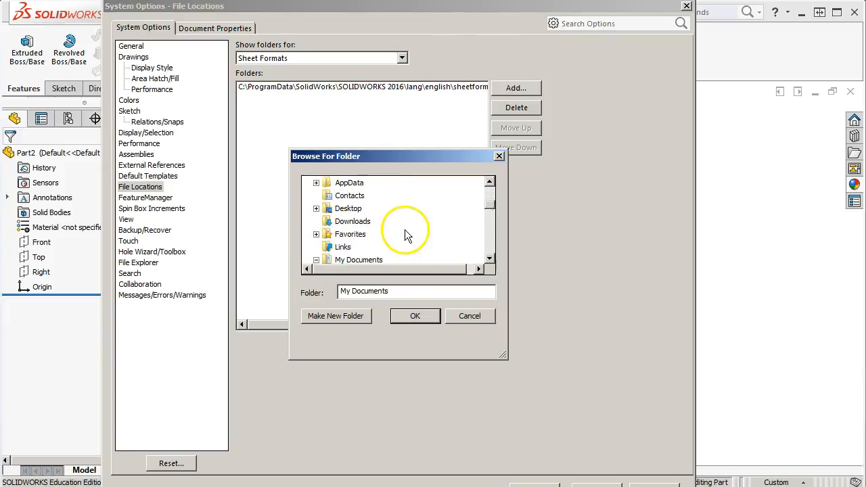
pyautogui.scroll(3, 396, 220)
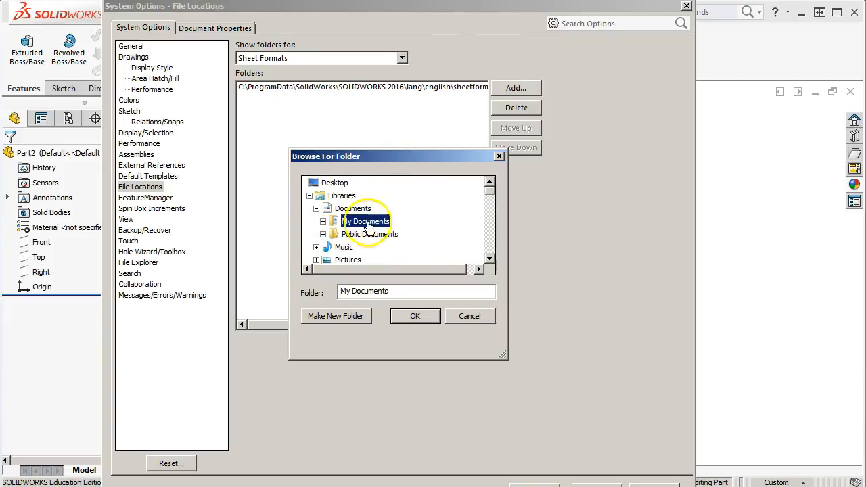
pyautogui.click(324, 222)
pyautogui.scroll(-1, 366, 238)
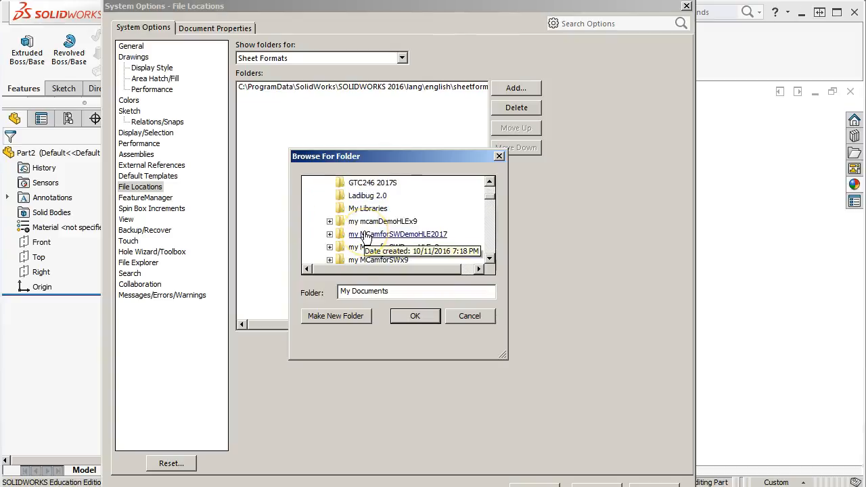
pyautogui.scroll(1, 365, 237)
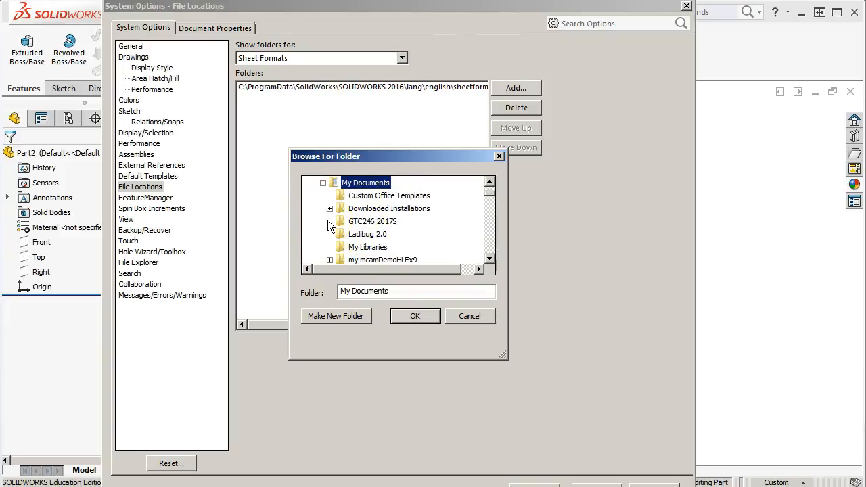
pyautogui.scroll(-4, 330, 226)
pyautogui.scroll(2, 365, 240)
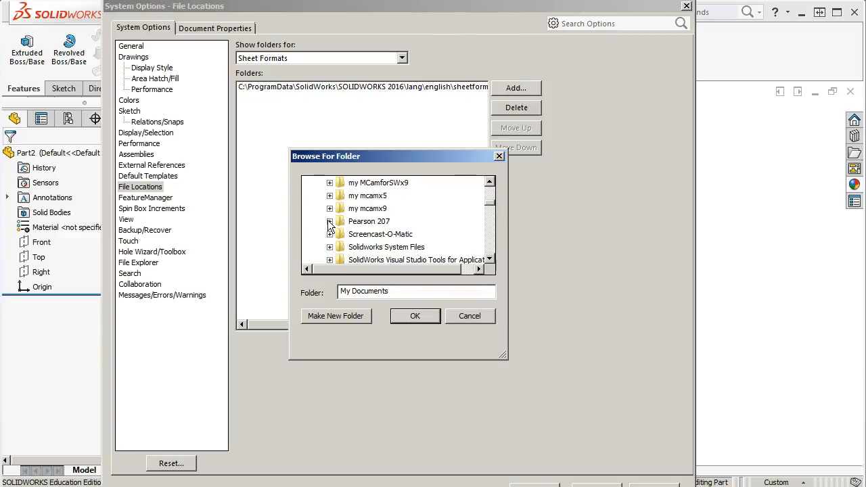
pyautogui.click(330, 247)
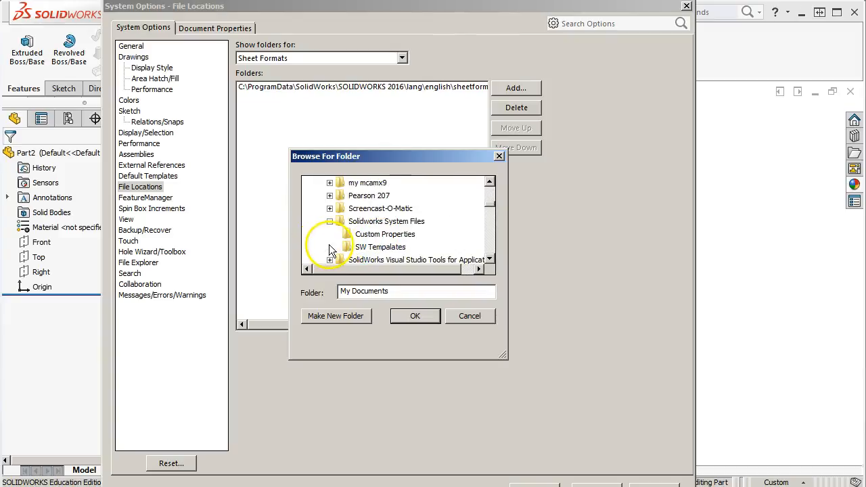
pyautogui.click(381, 247)
pyautogui.click(413, 316)
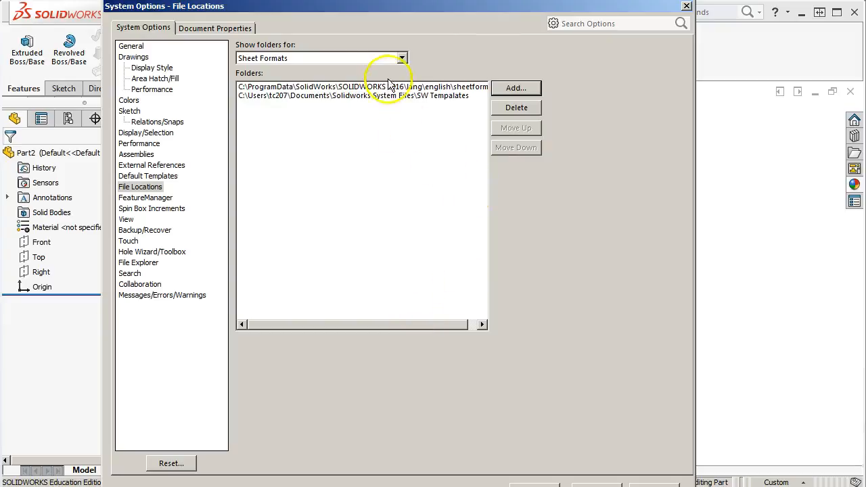
# Show the file locations used for Custom Property Files and select the Custom Properties folder path
pyautogui.click(402, 58)
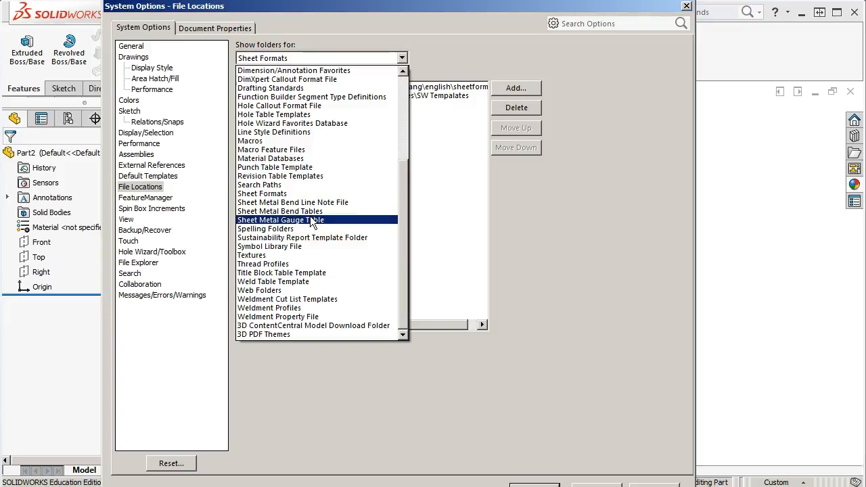
pyautogui.scroll(5, 313, 212)
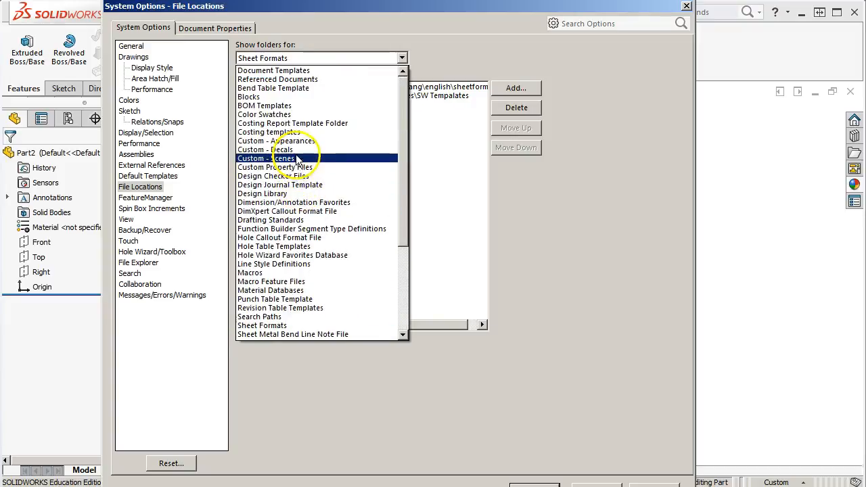
pyautogui.click(295, 167)
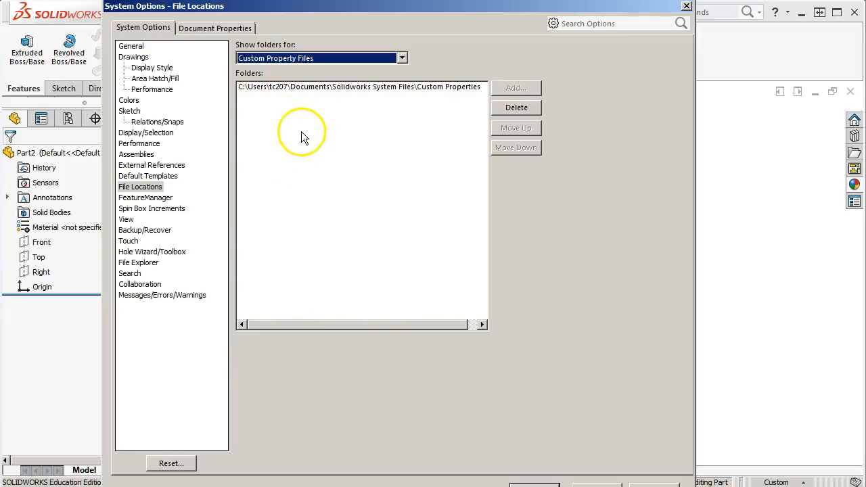
pyautogui.click(511, 89)
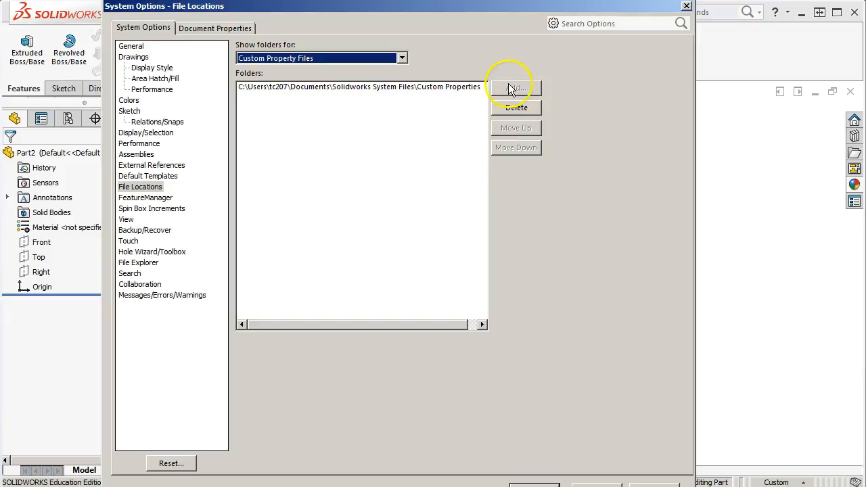
pyautogui.click(342, 87)
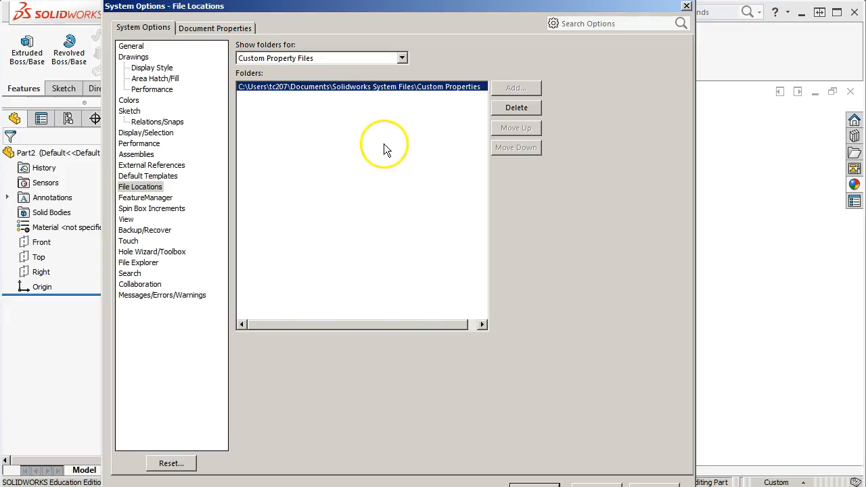
# Show the file locations used for Weldment Profiles
pyautogui.click(402, 58)
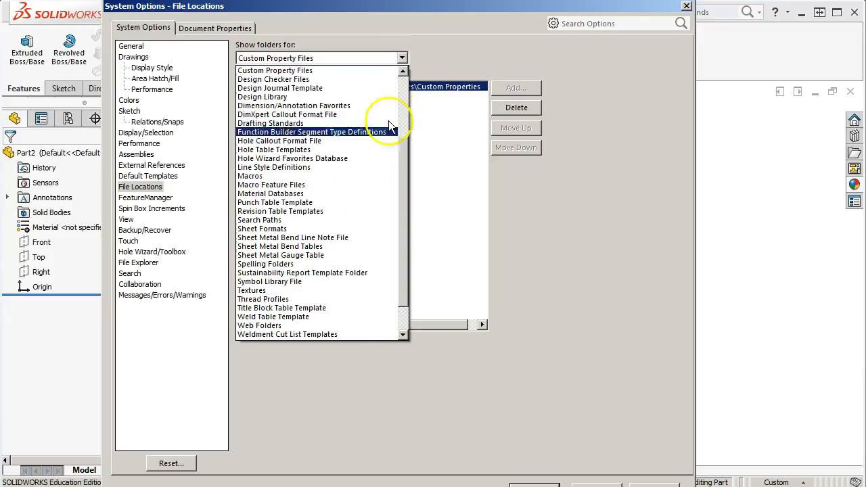
pyautogui.scroll(-1, 298, 317)
pyautogui.click(287, 310)
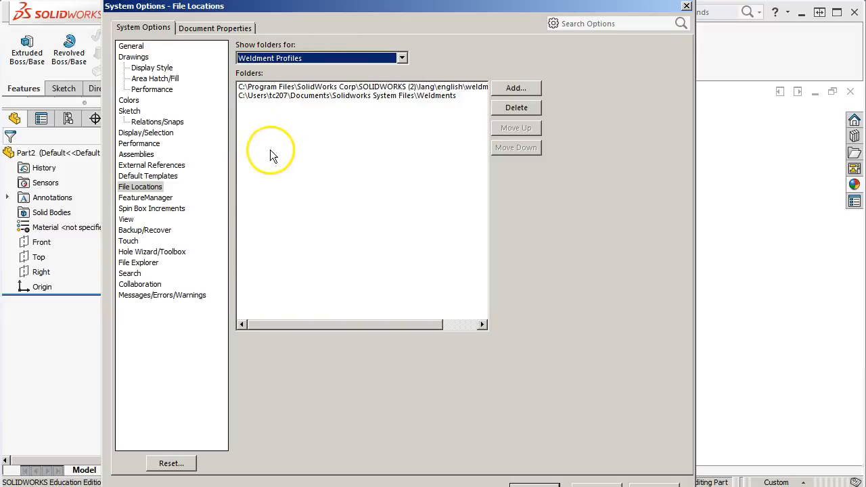
# In the FeatureManager system options, set the History tree item to Hide
pyautogui.click(159, 199)
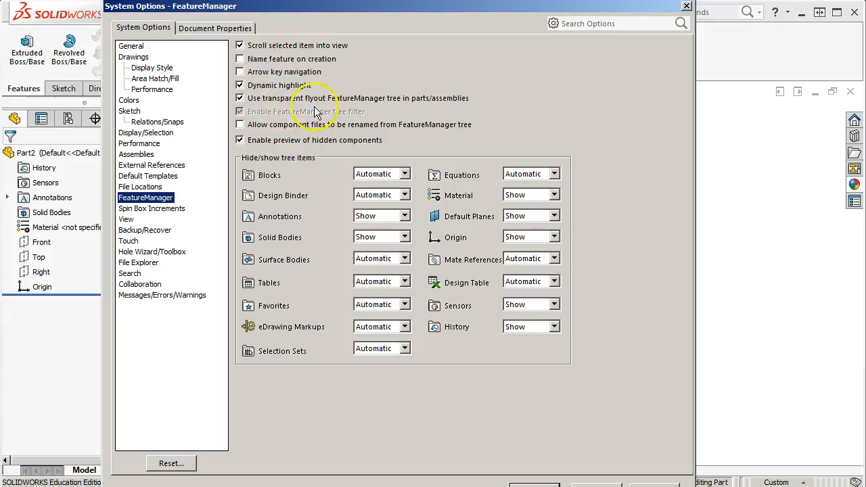
pyautogui.moveTo(255, 8); pyautogui.dragTo(432, 15)
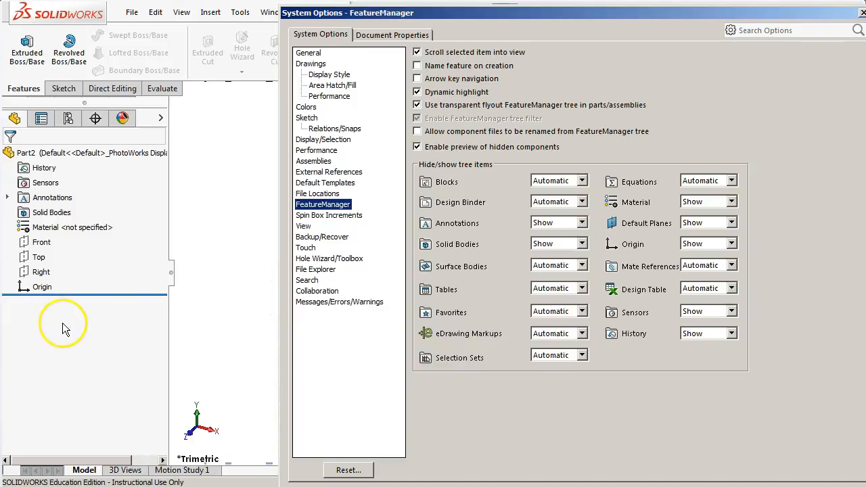
pyautogui.moveTo(526, 16); pyautogui.dragTo(401, 24)
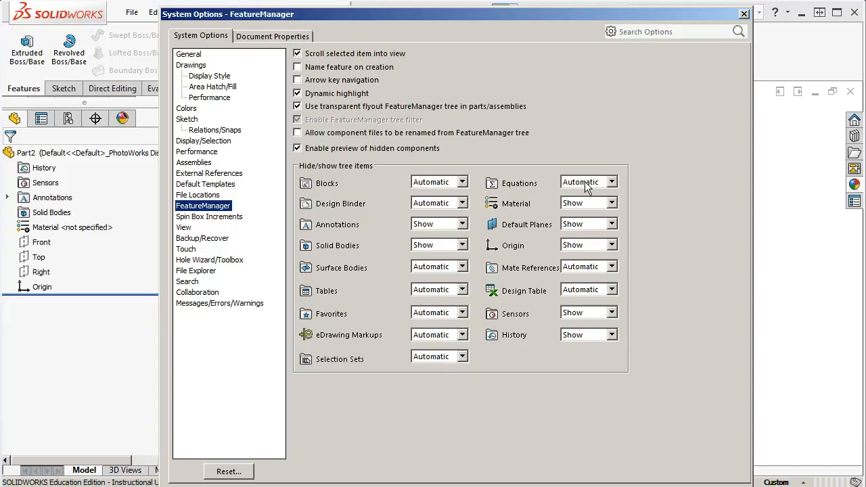
pyautogui.click(462, 184)
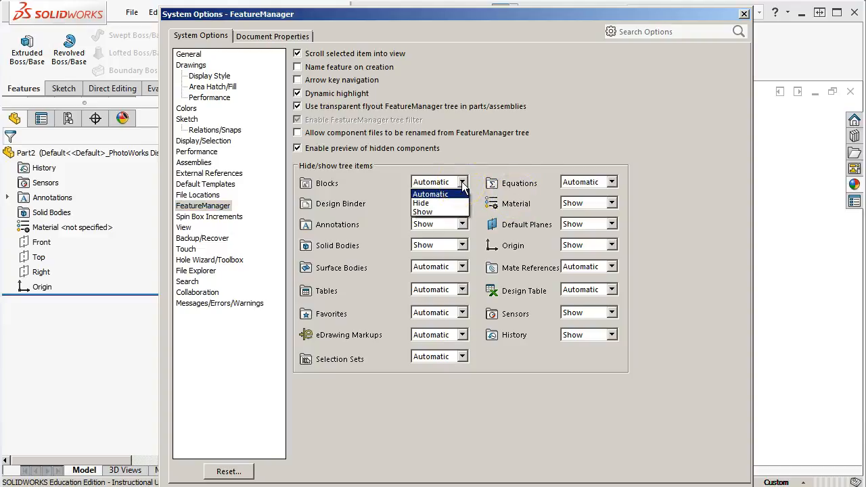
pyautogui.click(462, 185)
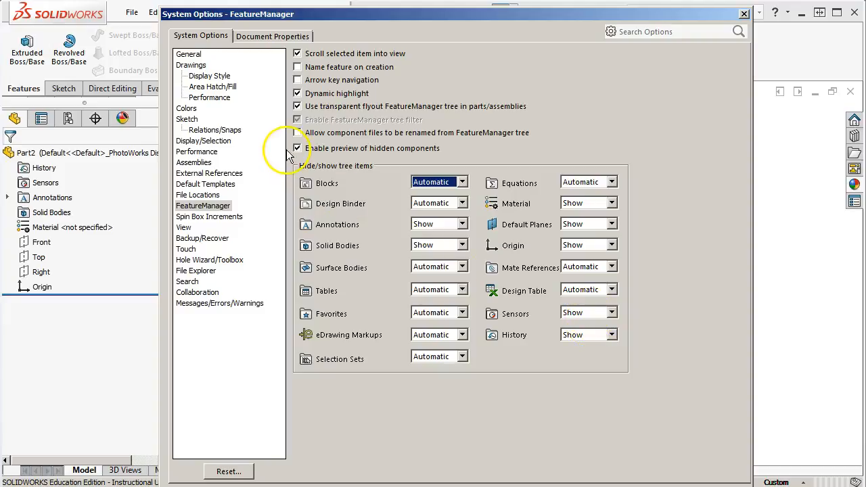
pyautogui.click(611, 334)
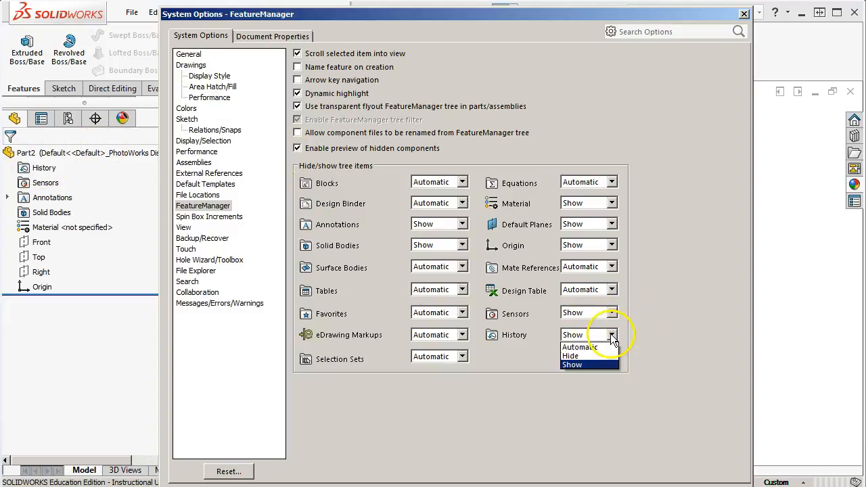
pyautogui.click(576, 355)
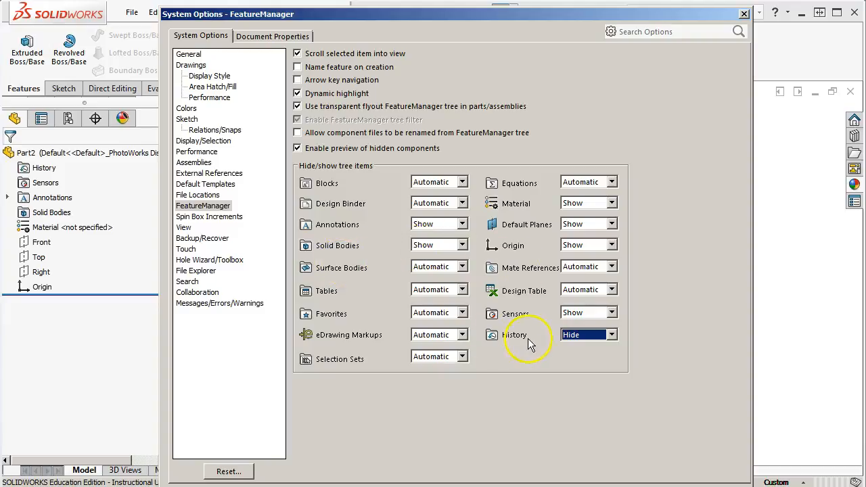
# Review the system options for Spin Box Increments, View, Backup/Recover, Touch and Hole Wizard/Toolbox
pyautogui.click(206, 218)
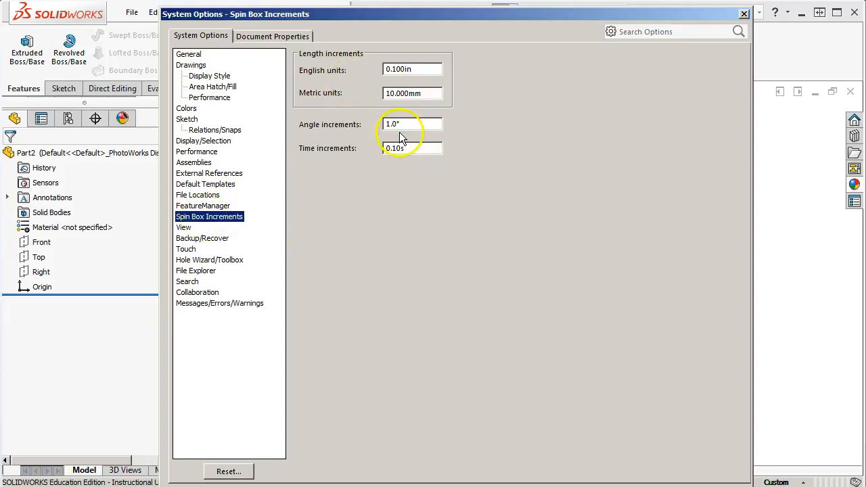
pyautogui.click(194, 227)
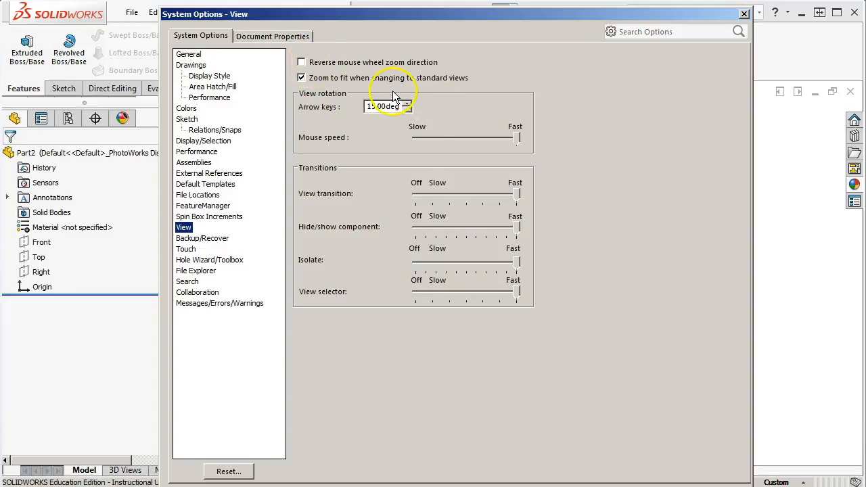
pyautogui.click(198, 238)
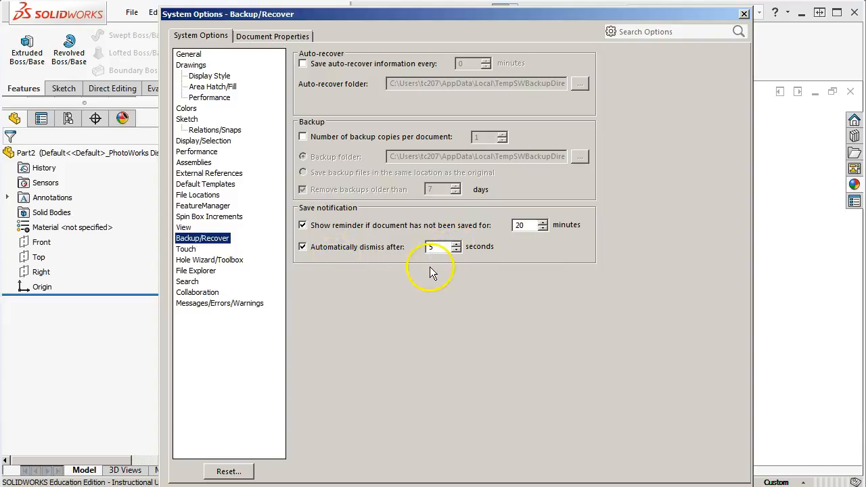
pyautogui.click(188, 249)
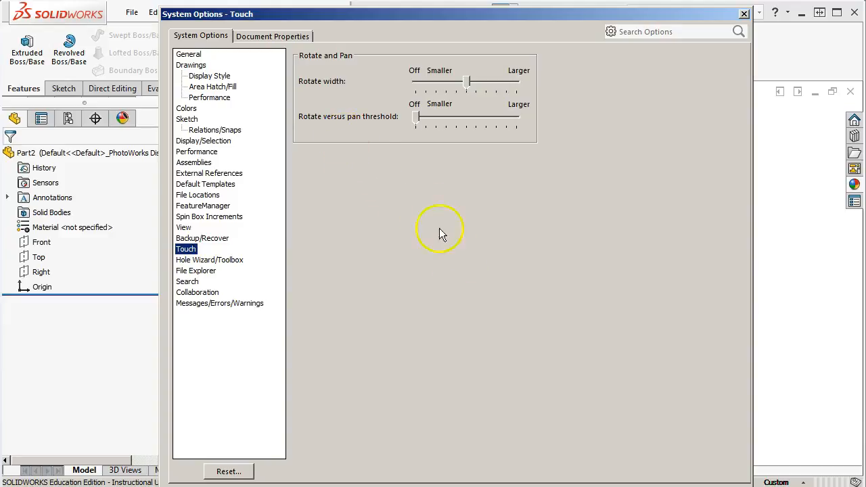
pyautogui.click(220, 260)
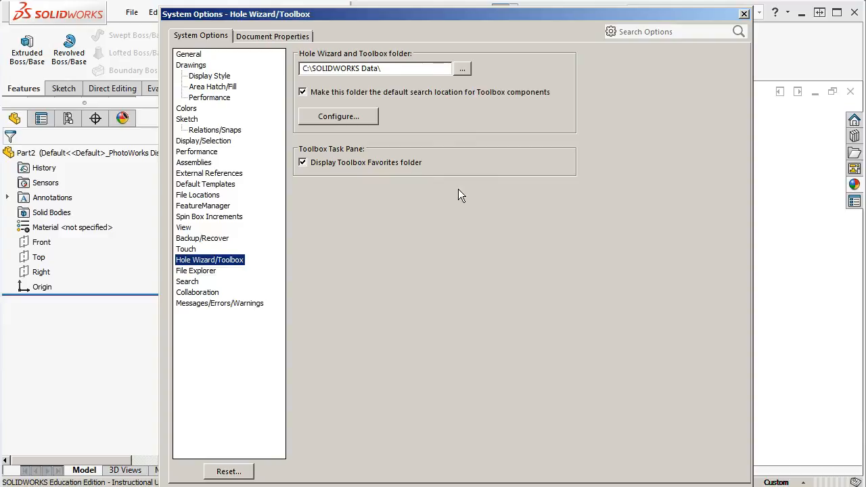
# Review the system options for File Explorer, Search, Collaboration and Messages/Errors/Warnings
pyautogui.click(206, 271)
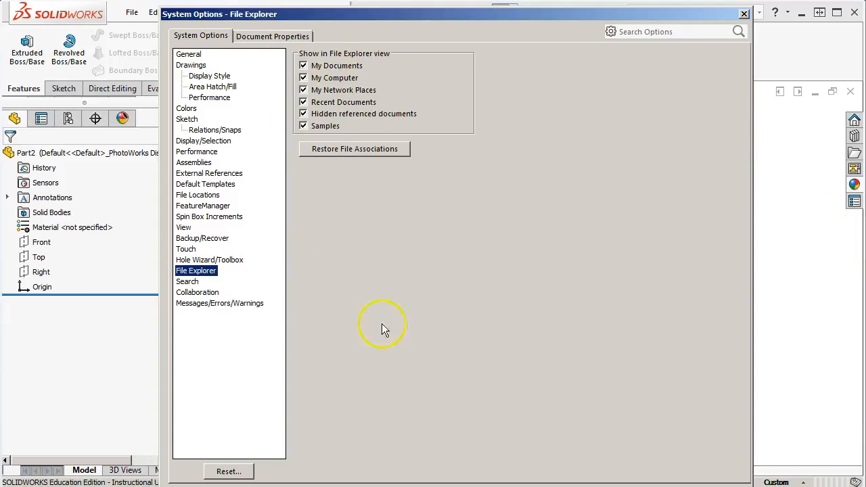
pyautogui.click(189, 284)
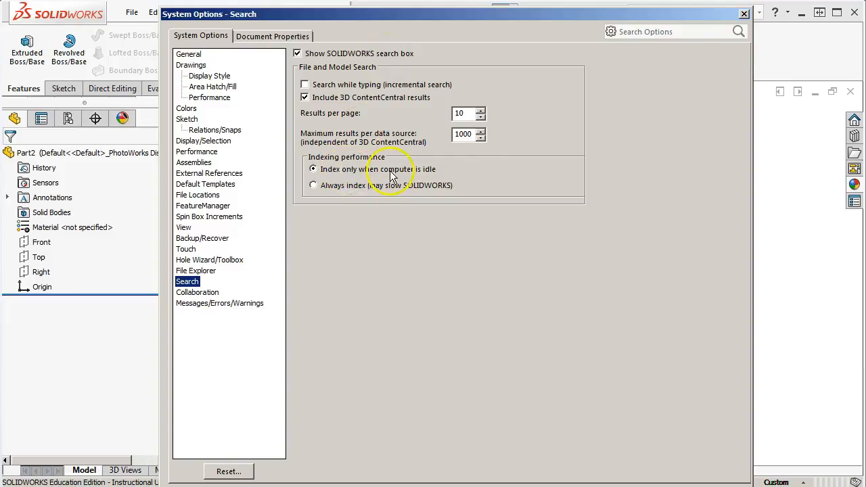
pyautogui.click(210, 296)
pyautogui.click(190, 282)
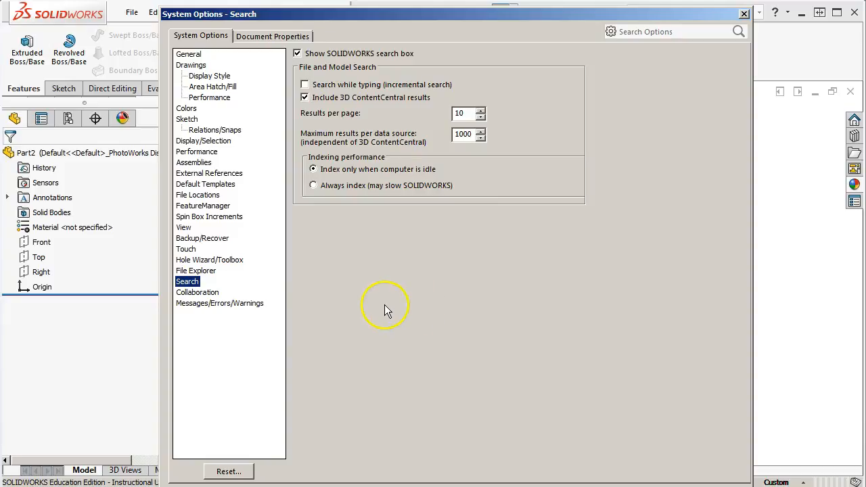
pyautogui.click(198, 294)
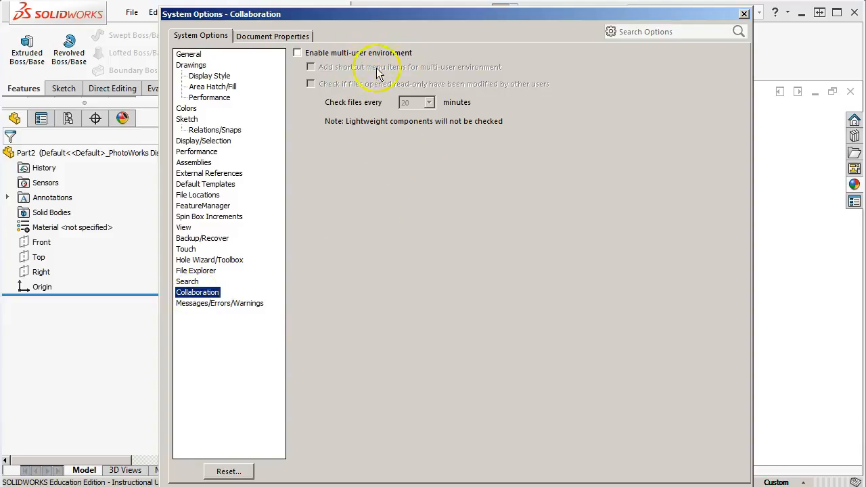
pyautogui.click(226, 303)
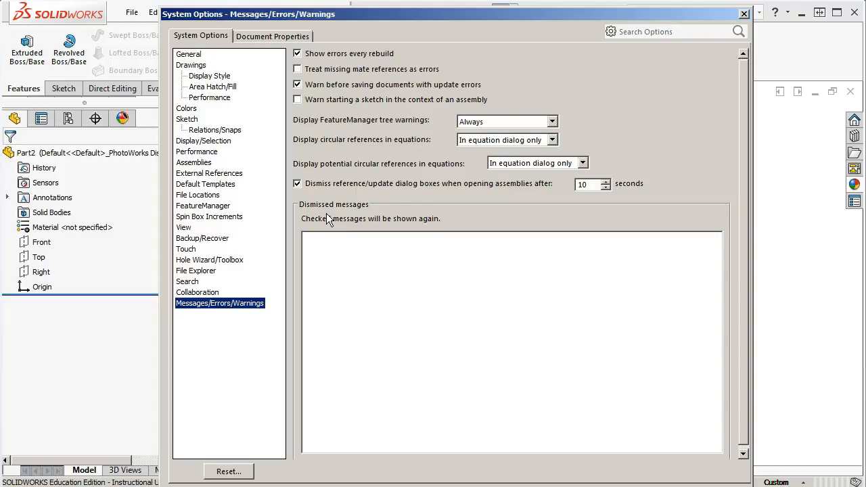
# Open the document properties and examine the available overall drafting standards, keeping ISO selected
pyautogui.click(249, 41)
pyautogui.click(334, 69)
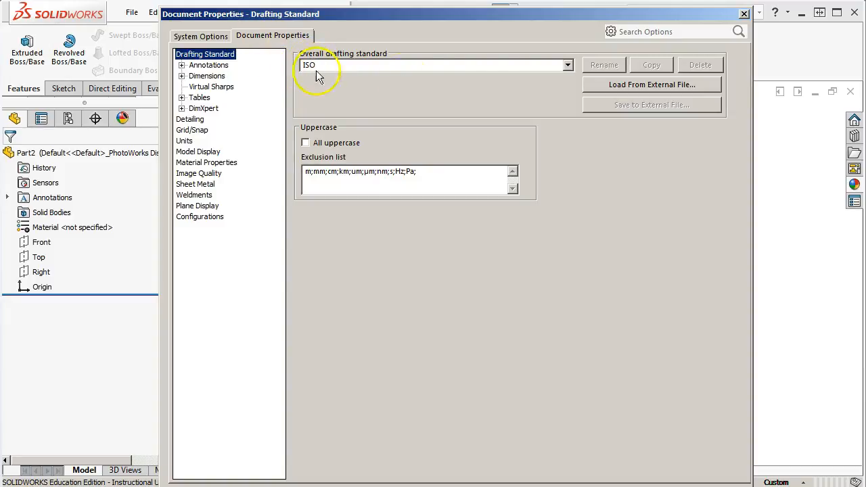
pyautogui.click(568, 66)
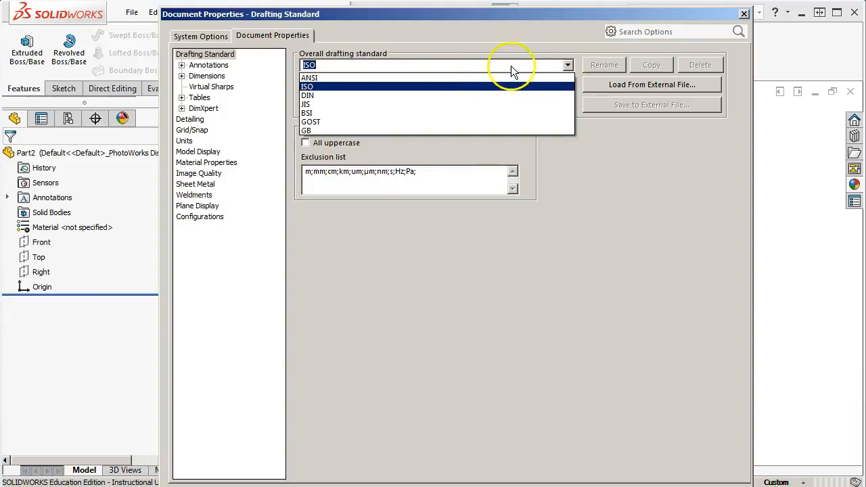
pyautogui.click(567, 51)
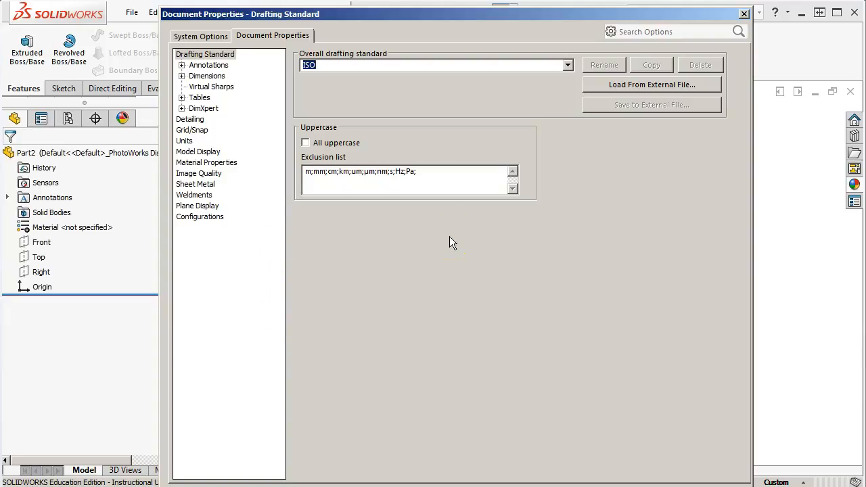
pyautogui.click(370, 277)
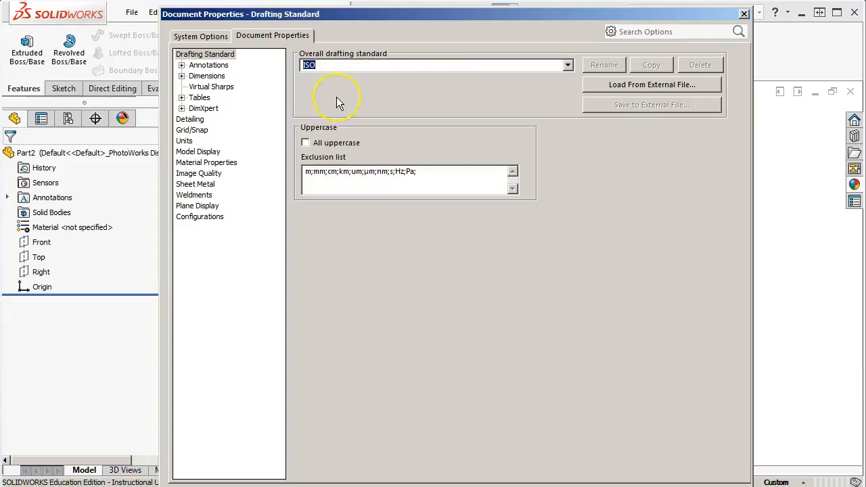
# Review the Annotations document properties, including Balloons, Datums, Geometric Tolerances, Notes, Revision Clouds, Surface Finishes and Weld Symbols
pyautogui.click(182, 65)
pyautogui.click(218, 65)
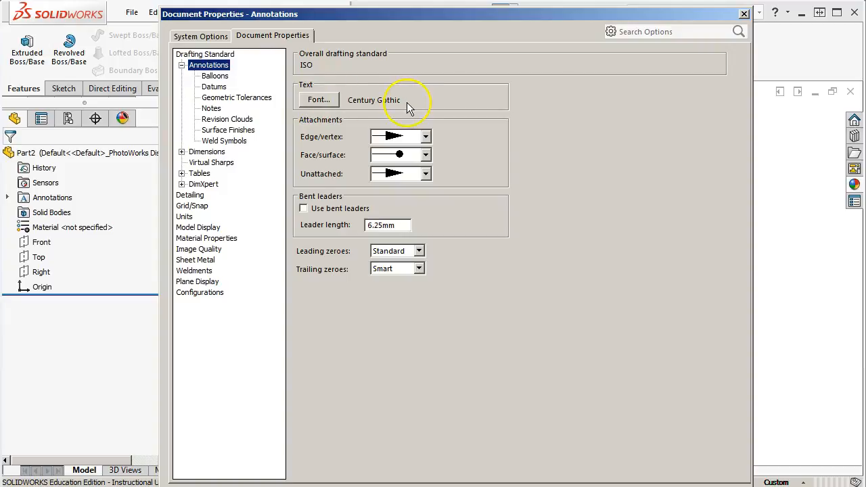
pyautogui.click(218, 76)
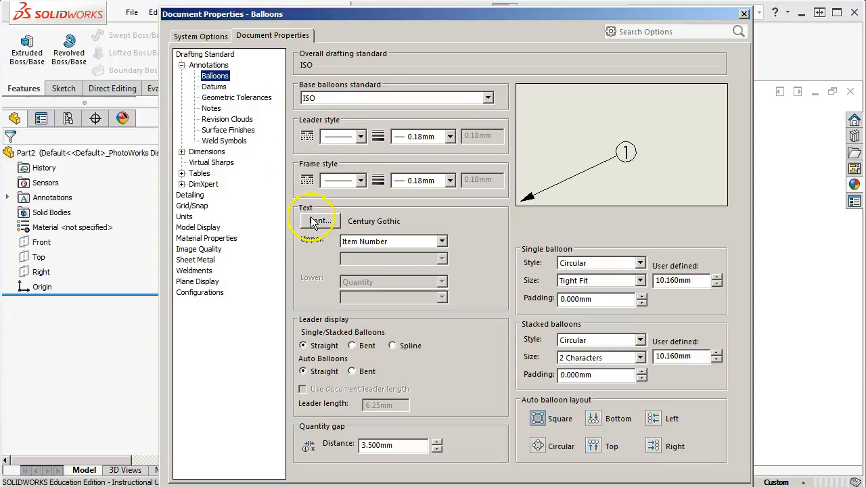
pyautogui.click(214, 87)
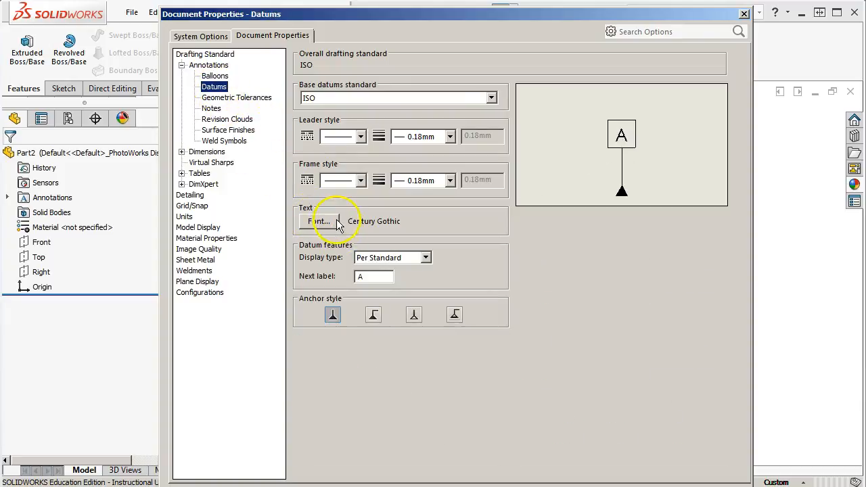
pyautogui.click(230, 98)
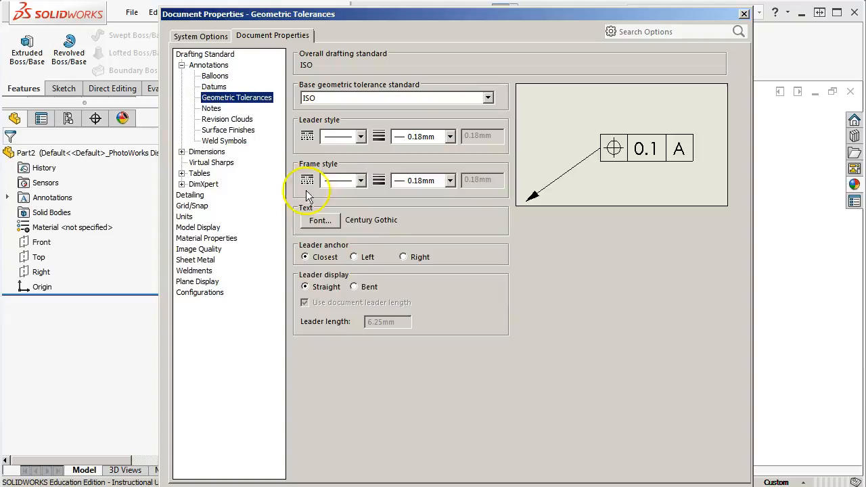
pyautogui.click(209, 109)
pyautogui.click(211, 119)
pyautogui.click(222, 130)
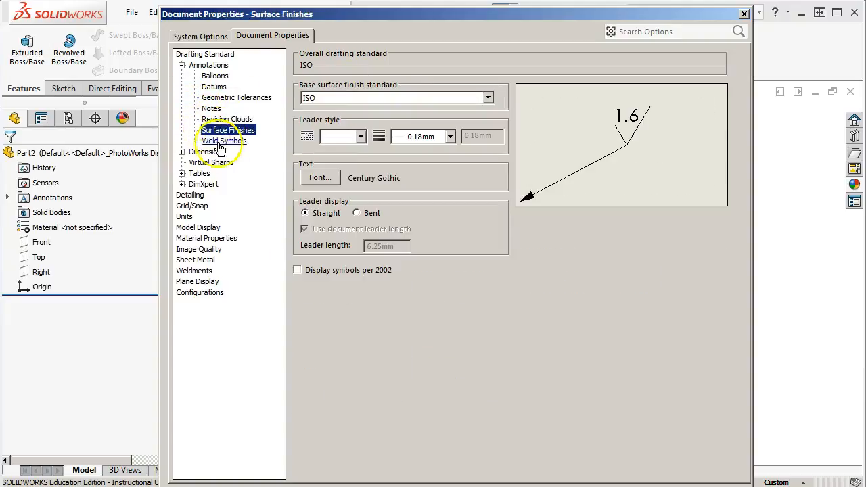
pyautogui.click(224, 141)
pyautogui.click(181, 65)
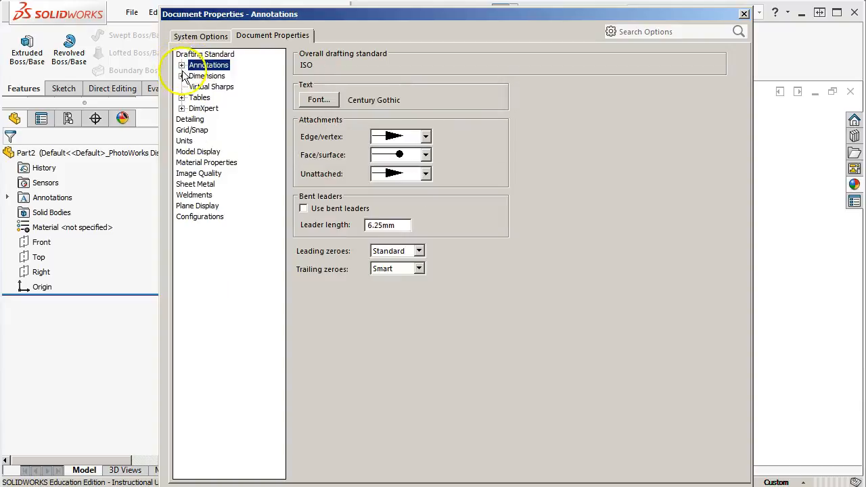
# In the Dimensions document properties, disable default parentheses, enable centering between extension lines and set the dual dimension position to Bottom
pyautogui.click(181, 76)
pyautogui.click(210, 77)
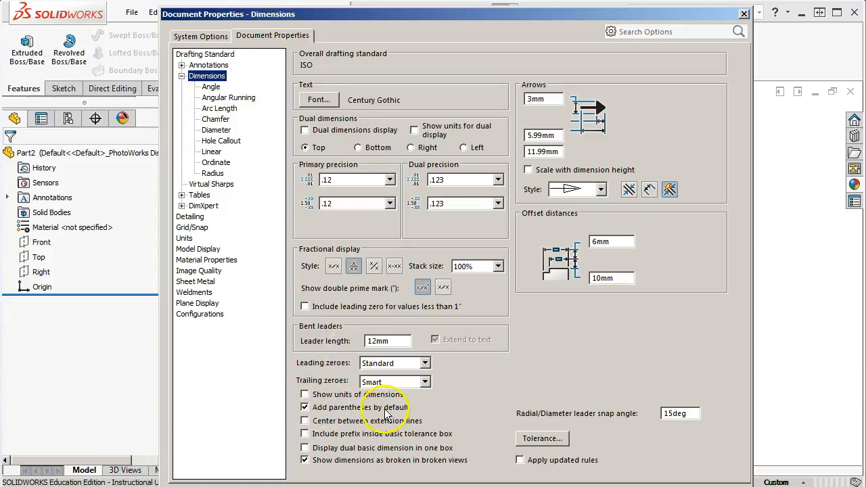
pyautogui.click(306, 408)
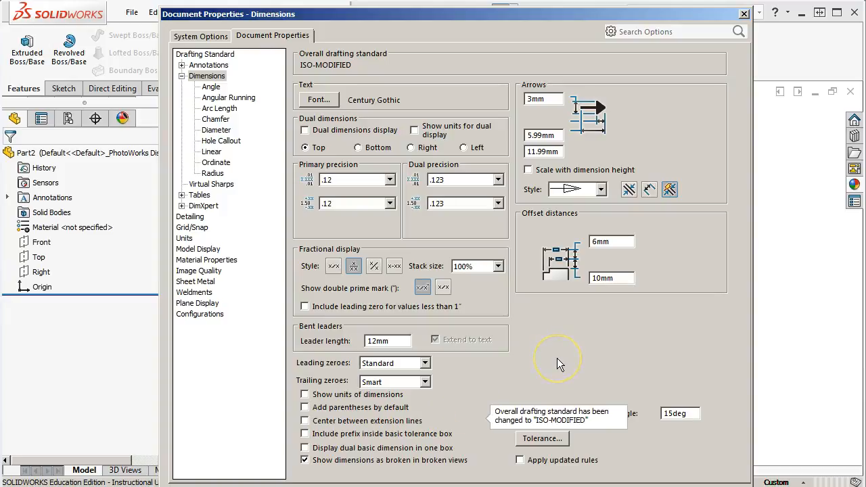
pyautogui.click(305, 421)
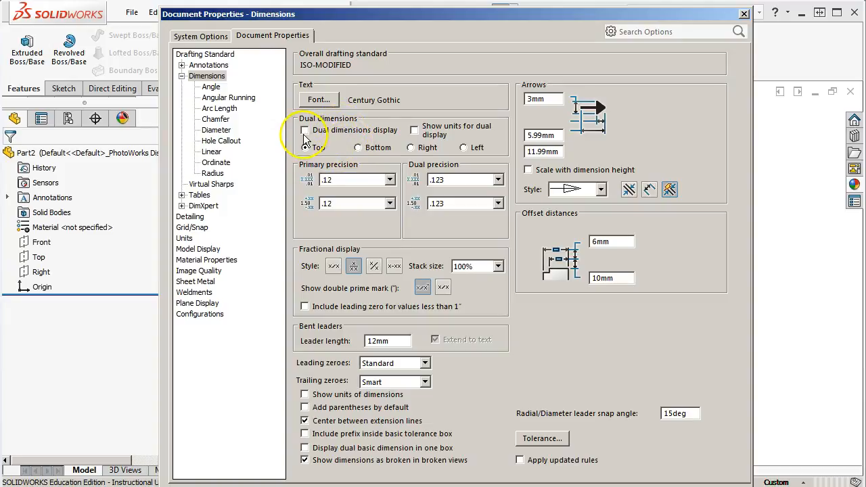
pyautogui.click(358, 147)
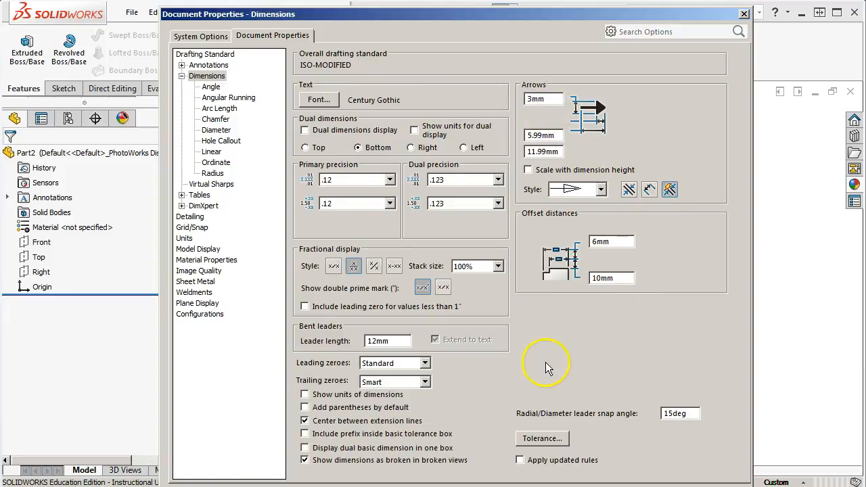
# Review the document properties for the individual dimension types from Angle to Radius, and the Virtual Sharps styles
pyautogui.click(210, 86)
pyautogui.click(219, 109)
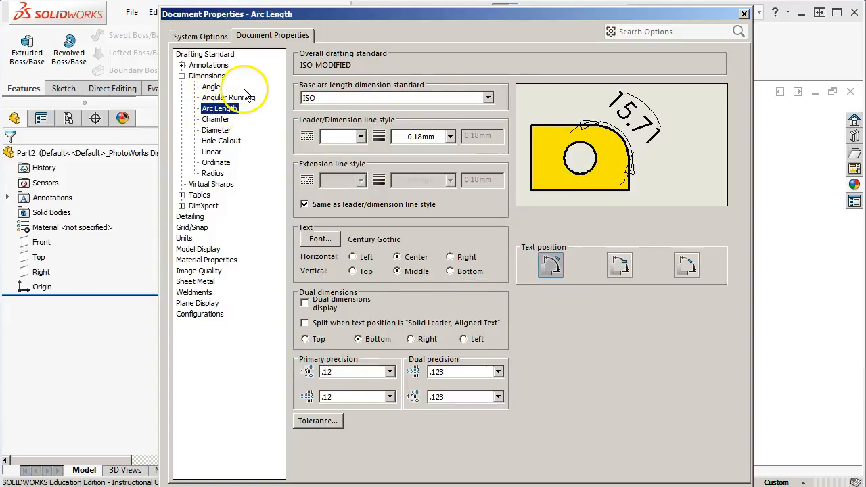
pyautogui.click(216, 120)
pyautogui.click(216, 131)
pyautogui.click(221, 141)
pyautogui.click(212, 151)
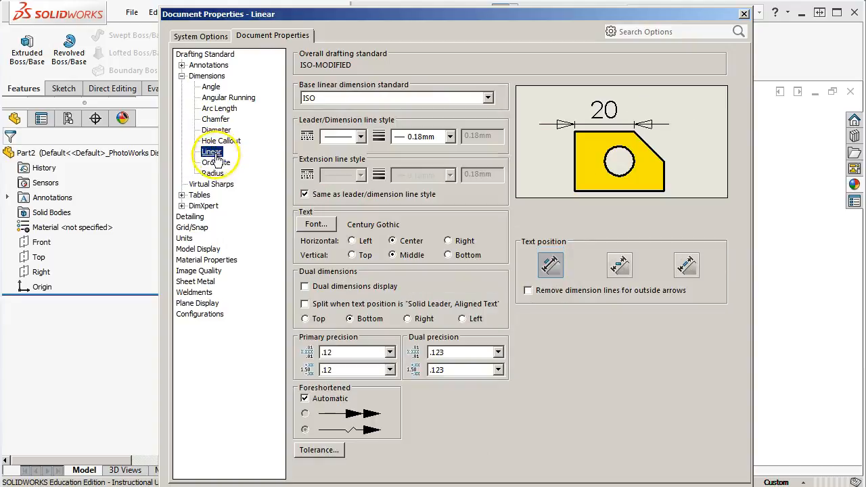
pyautogui.click(215, 162)
pyautogui.click(212, 174)
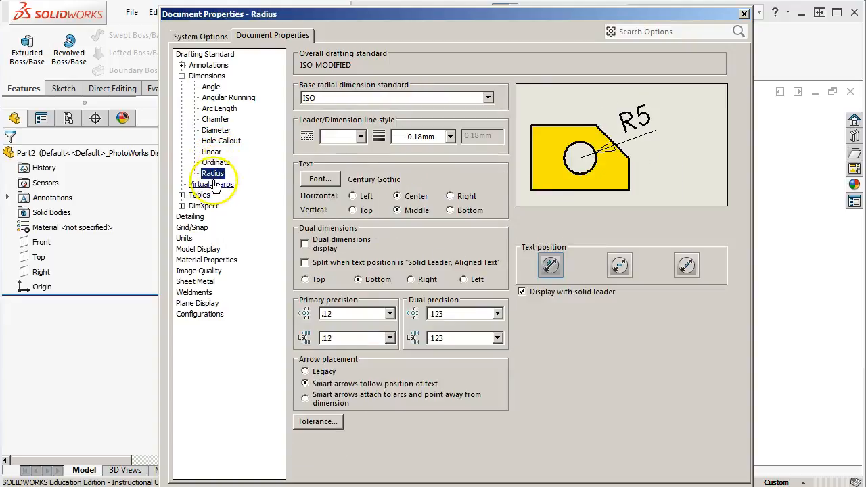
pyautogui.click(212, 184)
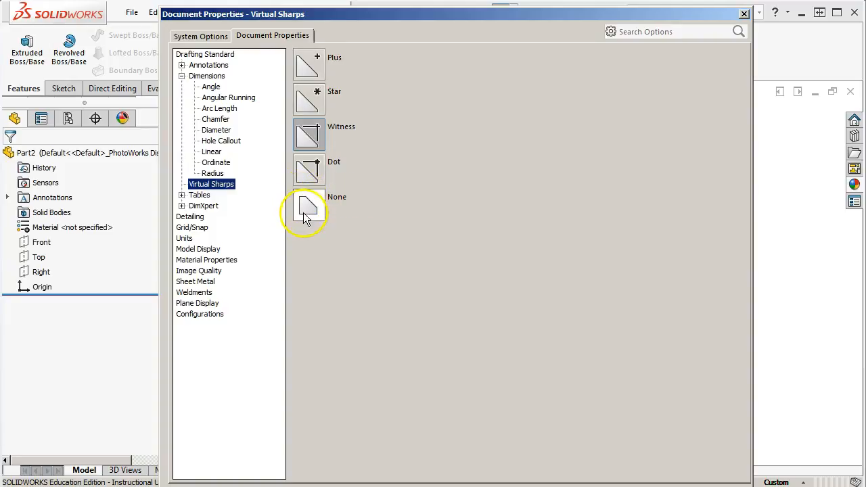
pyautogui.click(182, 76)
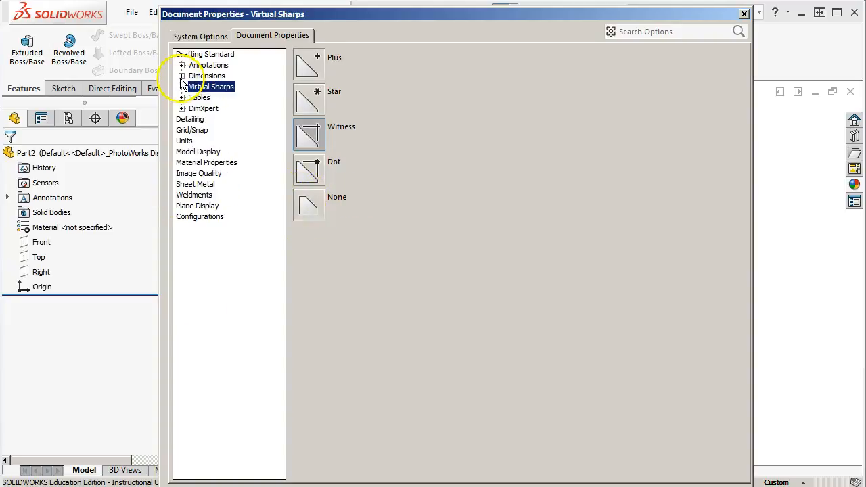
# Review the Tables document properties, including Bill of Materials, General and Title Block Table
pyautogui.click(181, 98)
pyautogui.click(214, 109)
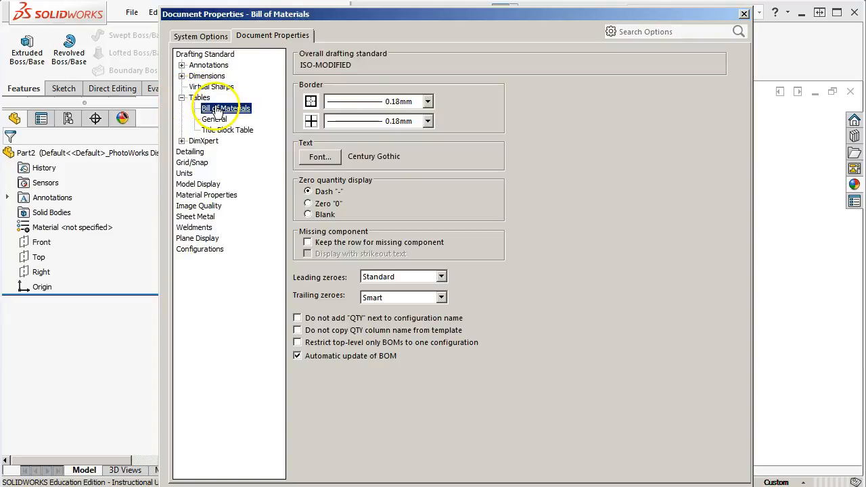
pyautogui.click(214, 120)
pyautogui.click(223, 130)
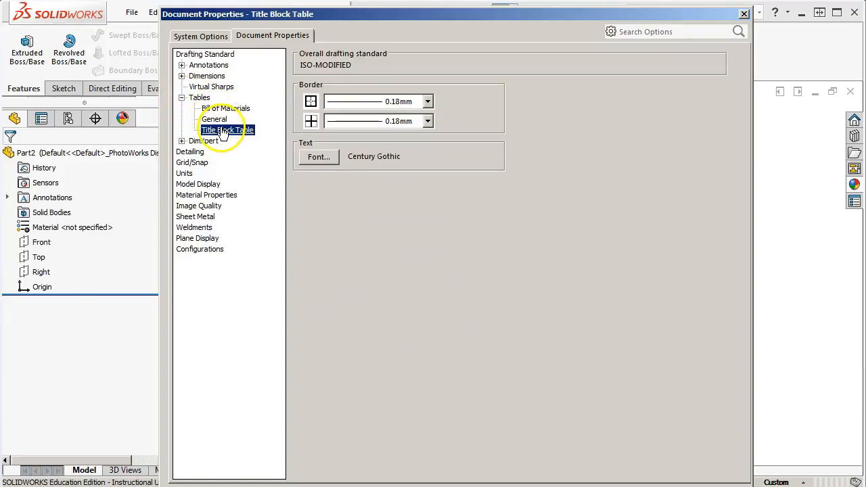
pyautogui.click(199, 98)
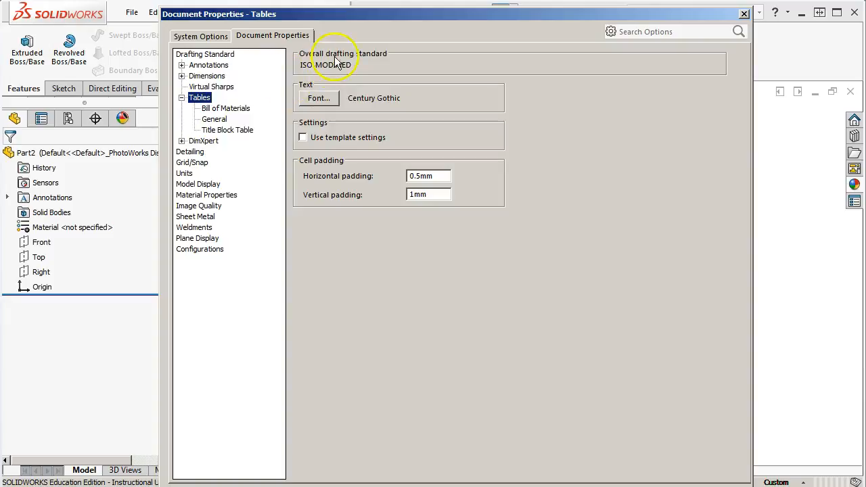
pyautogui.click(181, 98)
# Review the DimXpert document properties, covering size, location and chain dimensions, geometric tolerance, chamfer controls and display options
pyautogui.click(181, 108)
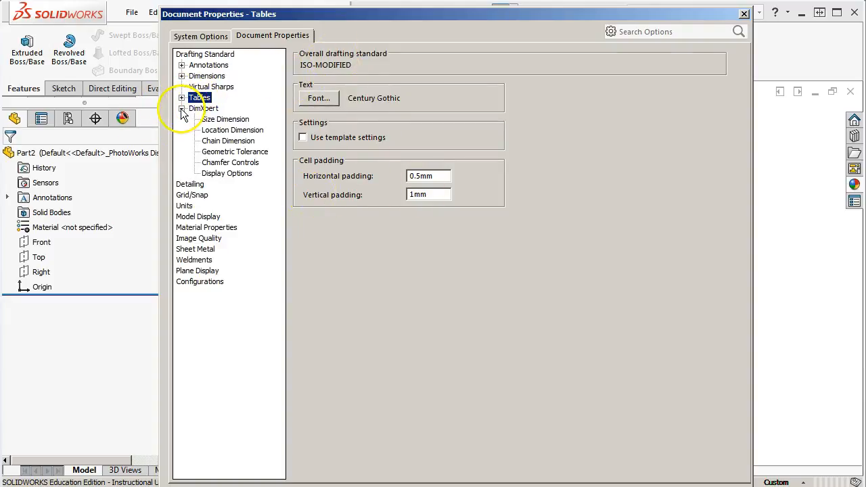
pyautogui.click(204, 109)
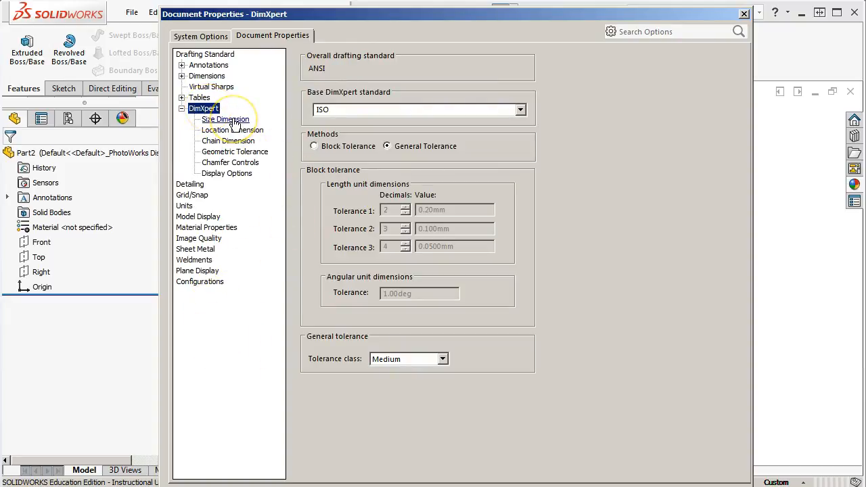
pyautogui.moveTo(230, 15); pyautogui.dragTo(247, 19)
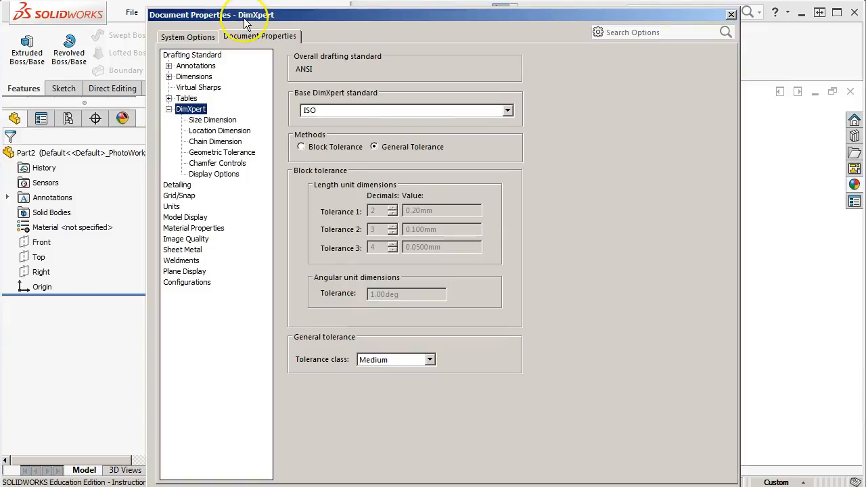
pyautogui.click(242, 35)
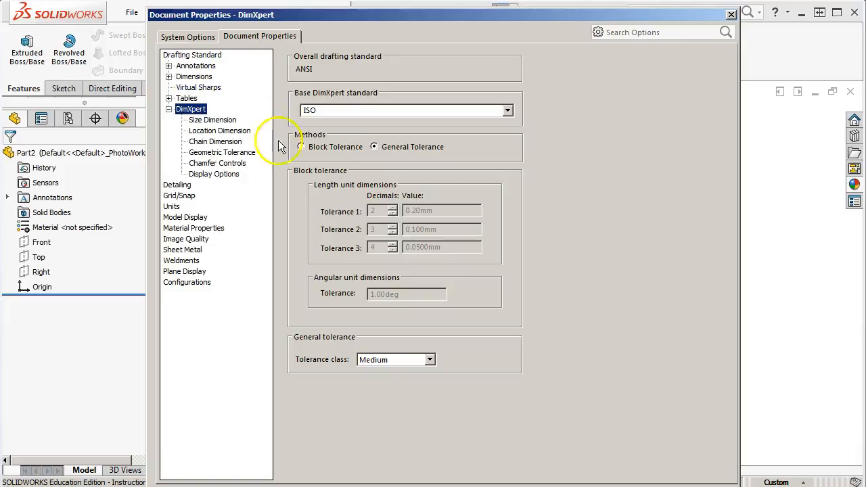
pyautogui.click(213, 121)
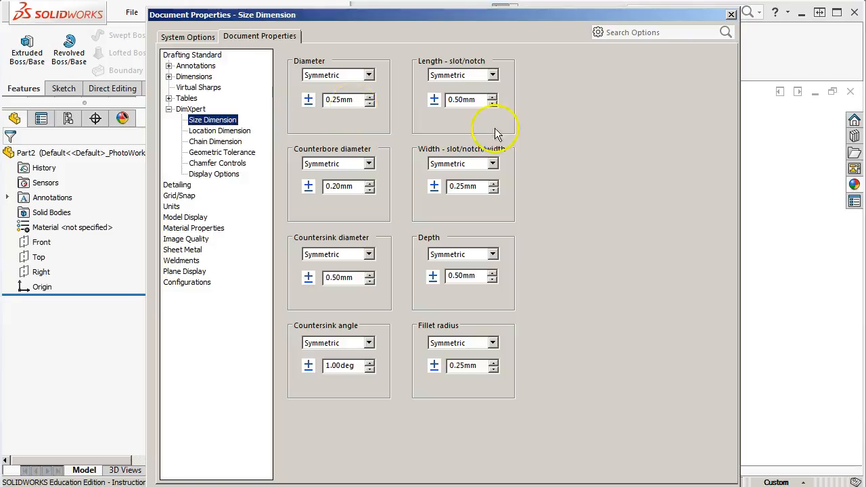
pyautogui.click(229, 132)
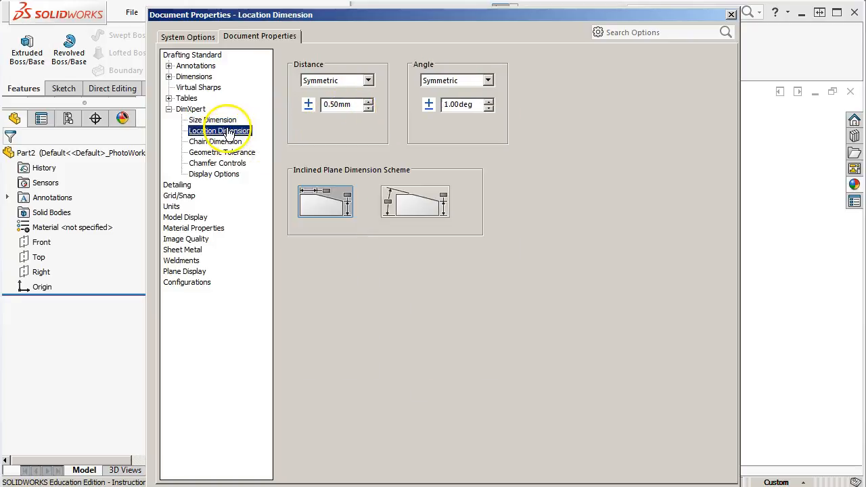
pyautogui.click(223, 140)
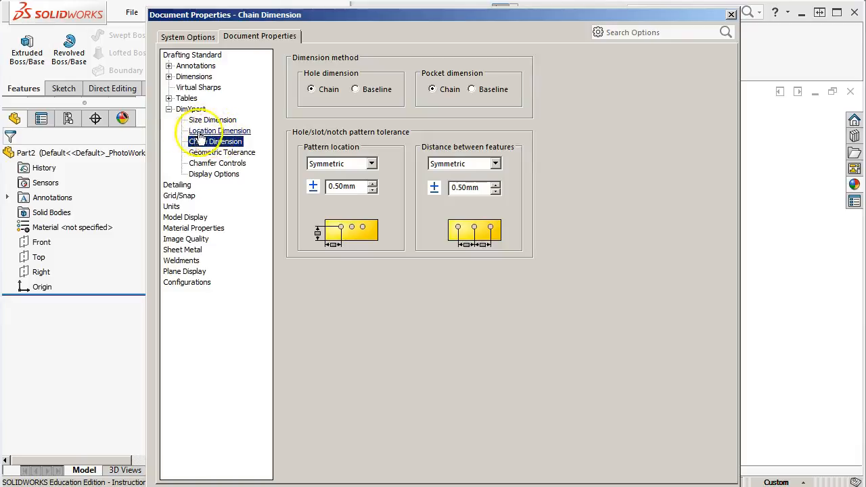
pyautogui.click(210, 153)
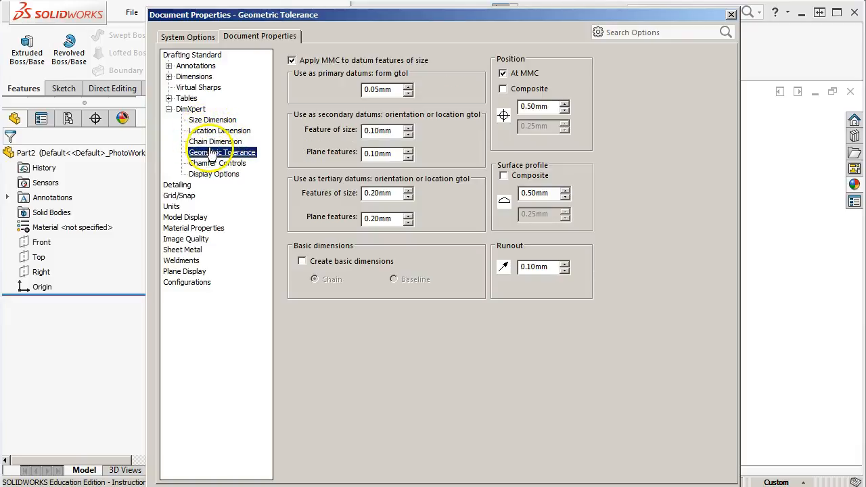
pyautogui.click(215, 163)
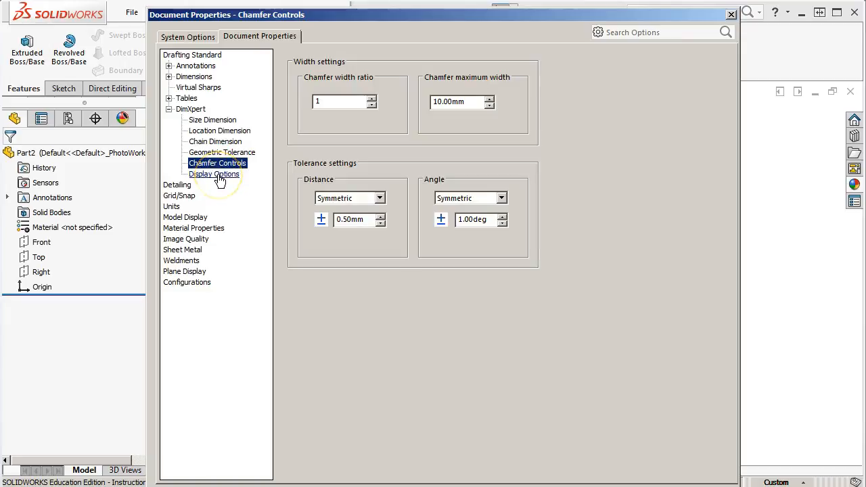
pyautogui.click(217, 174)
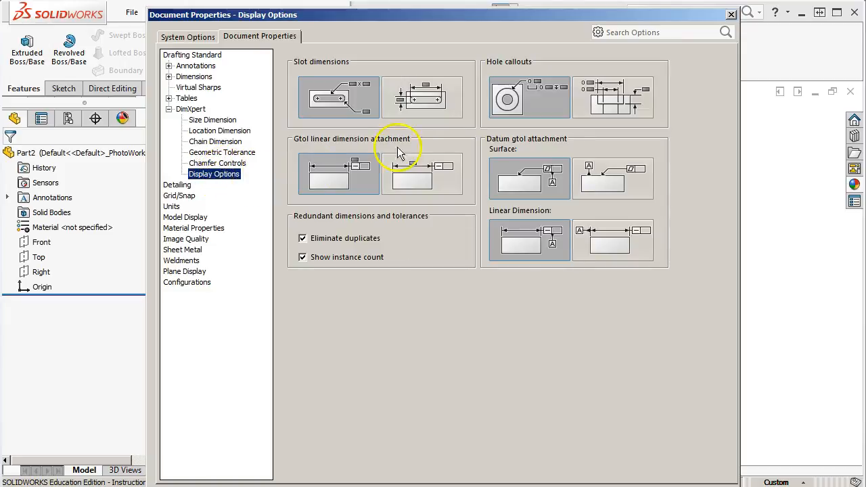
pyautogui.click(169, 109)
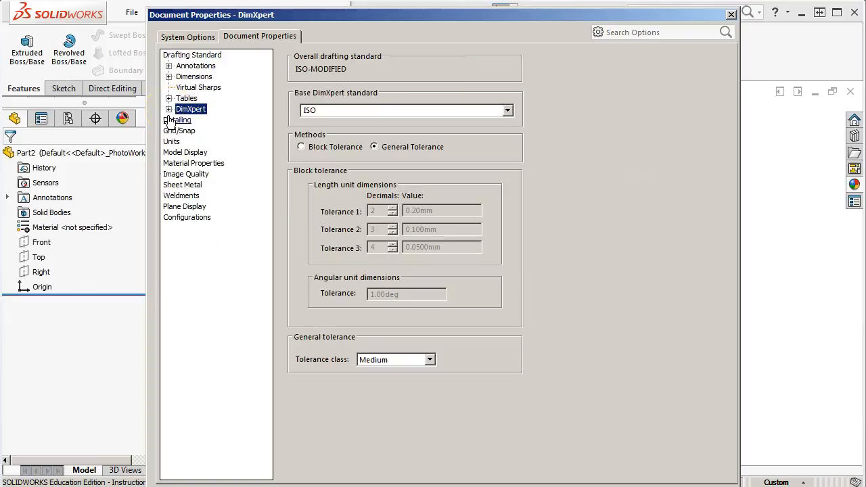
# Review the document properties for Detailing, Grid/Snap and Units
pyautogui.click(172, 121)
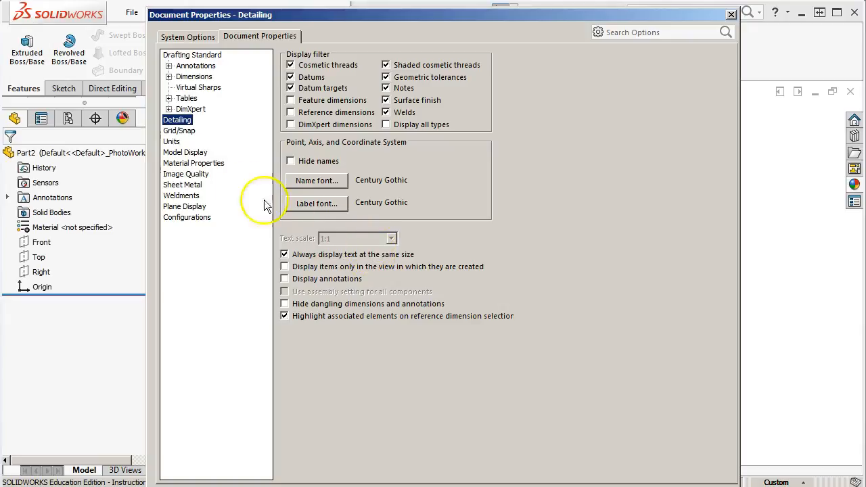
pyautogui.click(175, 131)
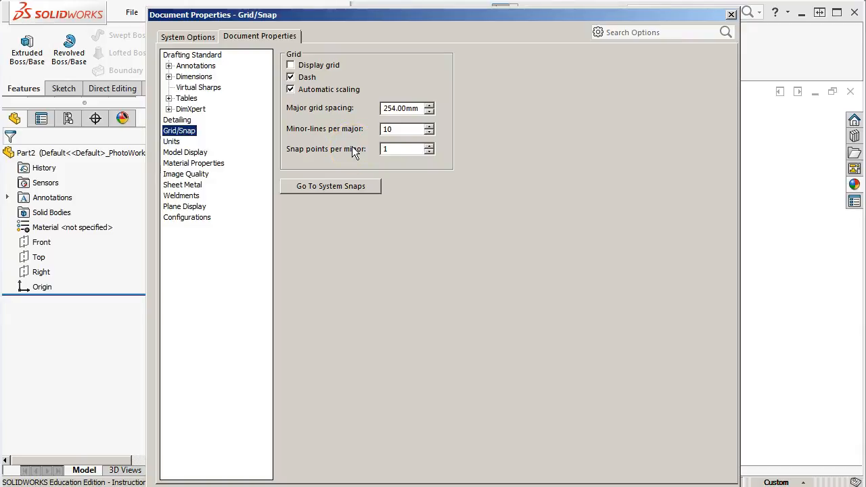
pyautogui.click(172, 142)
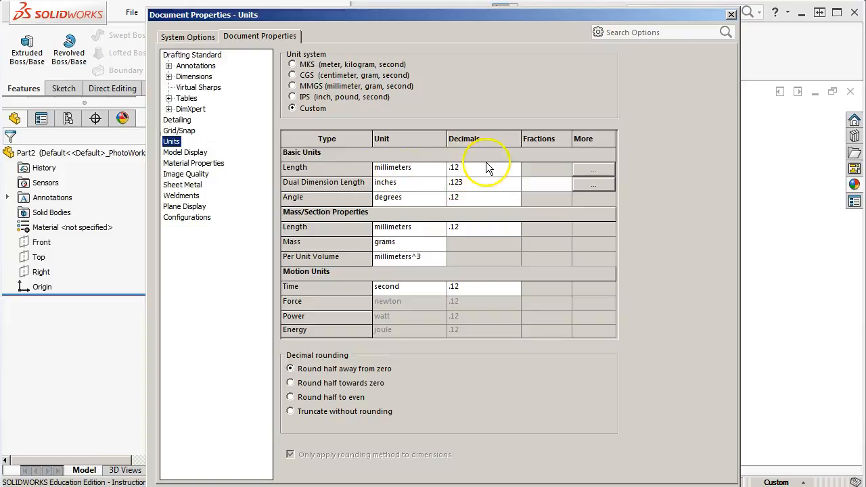
# Set the dual dimension length to fractional inches with a denominator of 64 and turn on rounding to the nearest fraction
pyautogui.click(540, 182)
pyautogui.write('2')
pyautogui.click(585, 197)
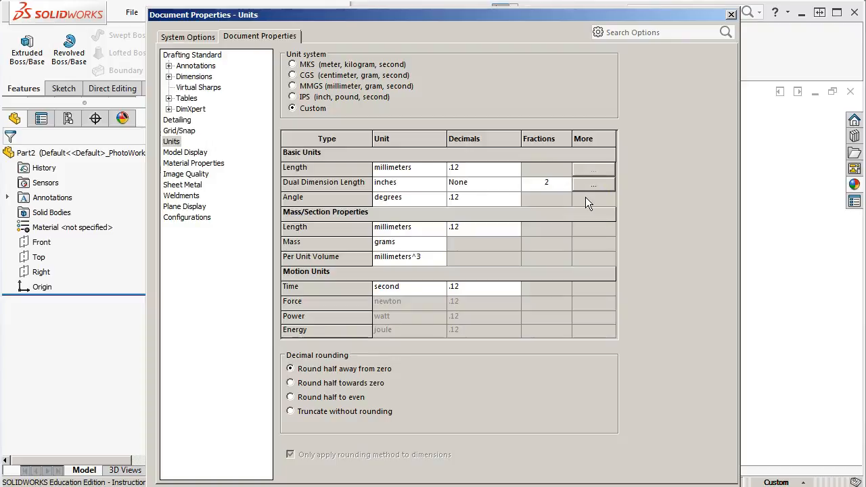
pyautogui.write('16')
pyautogui.press('BackSpace')
pyautogui.press('BackSpace')
pyautogui.press('BackSpace')
pyautogui.write('32')
pyautogui.press('BackSpace')
pyautogui.press('BackSpace')
pyautogui.write('64')
pyautogui.click(593, 182)
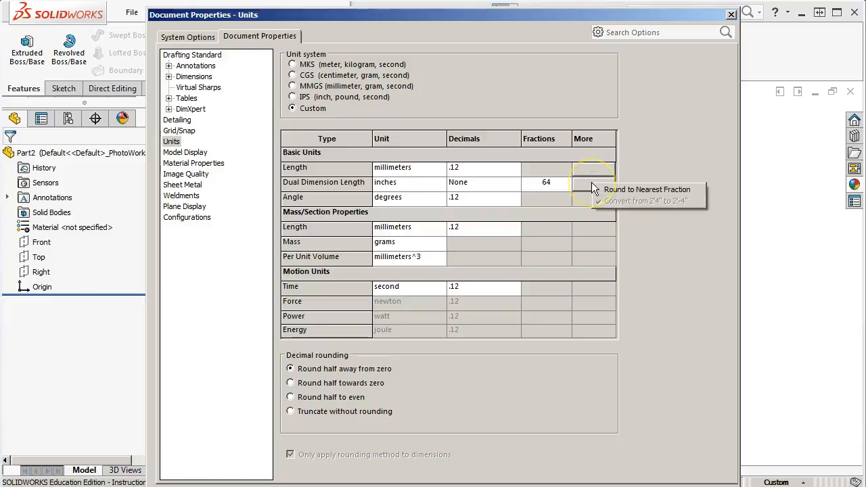
pyautogui.click(643, 191)
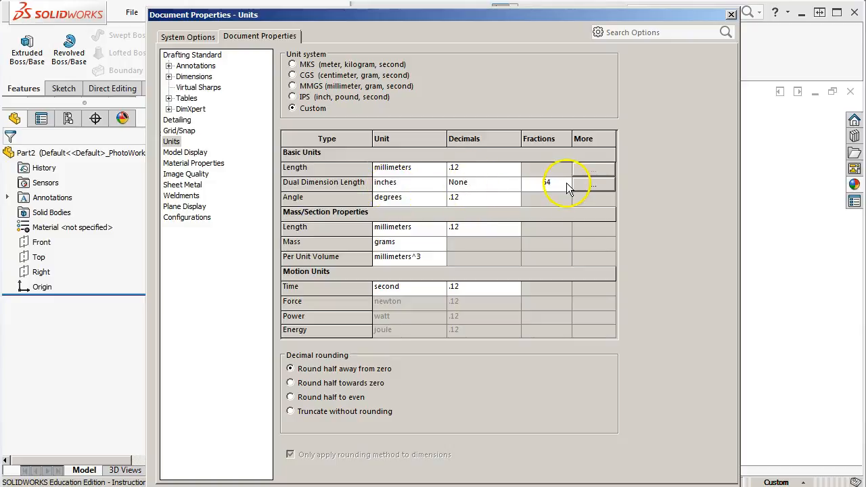
# Review the Model Display document properties, examining the colors assigned to the different feature types
pyautogui.click(185, 152)
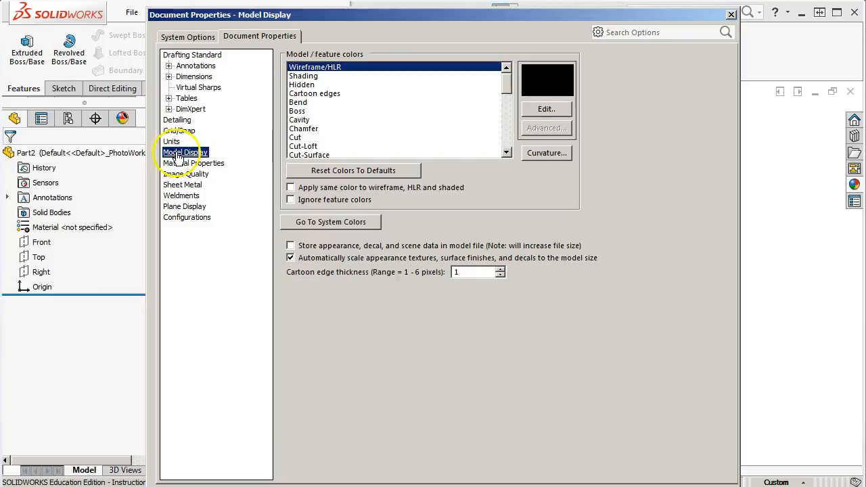
pyautogui.click(301, 111)
pyautogui.click(306, 130)
pyautogui.click(309, 138)
pyautogui.scroll(-2, 311, 142)
pyautogui.click(311, 141)
pyautogui.scroll(-3, 311, 146)
pyautogui.click(311, 138)
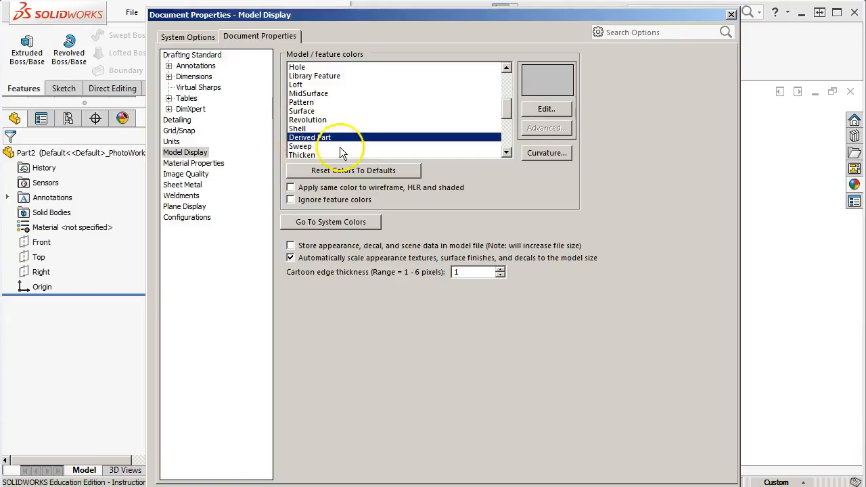
pyautogui.scroll(5, 340, 146)
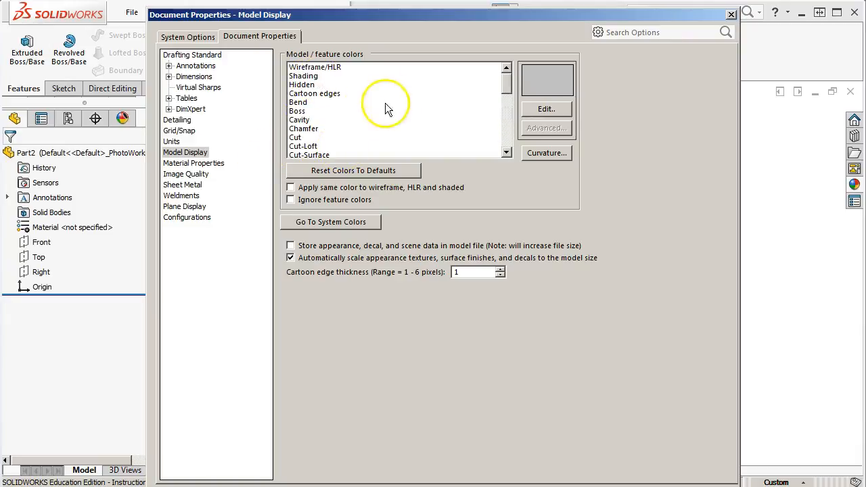
# Set the Cavity feature color to orange in the Model Display properties
pyautogui.click(306, 120)
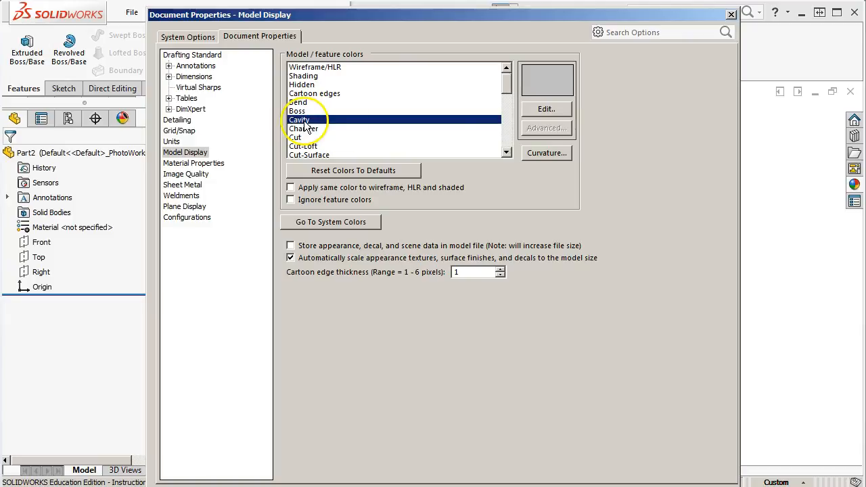
pyautogui.click(545, 109)
pyautogui.click(397, 220)
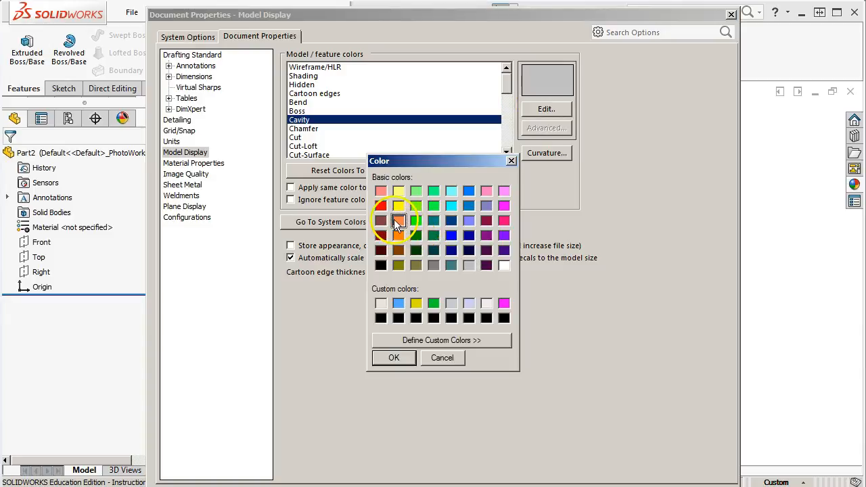
pyautogui.click(394, 358)
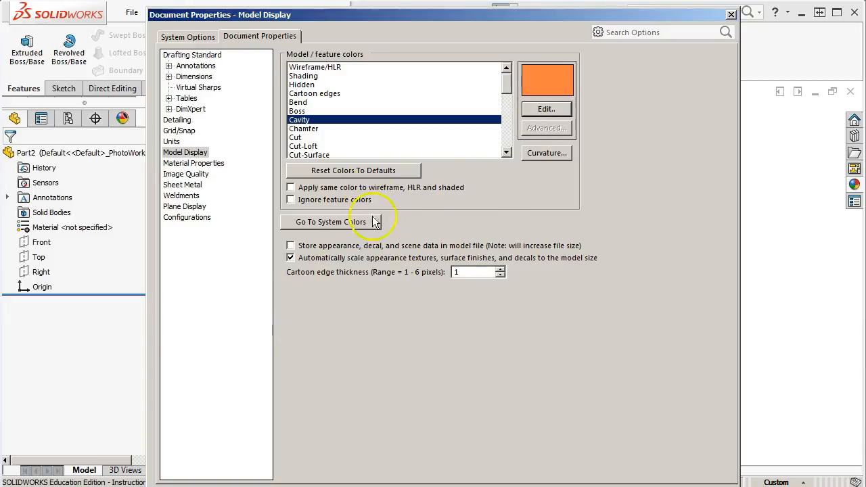
# Review the document properties for Material Properties, Image Quality, Sheet Metal, Weldments, Plane Display and Configurations
pyautogui.click(206, 164)
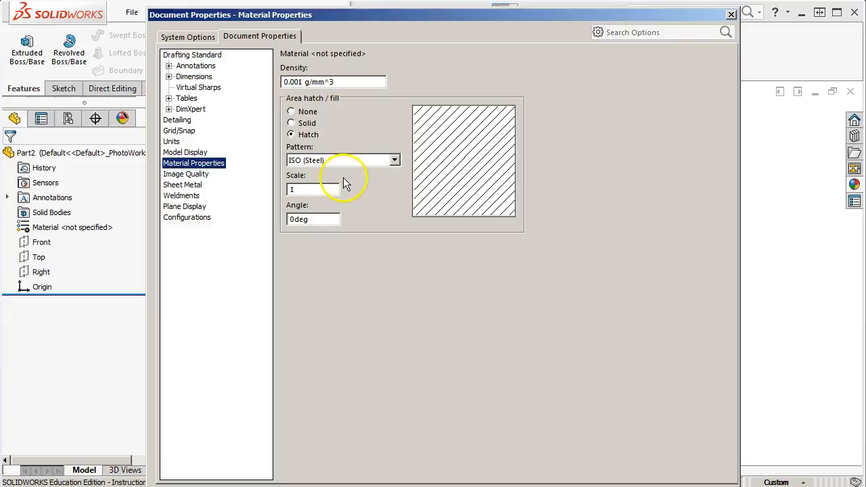
pyautogui.click(181, 185)
pyautogui.click(180, 175)
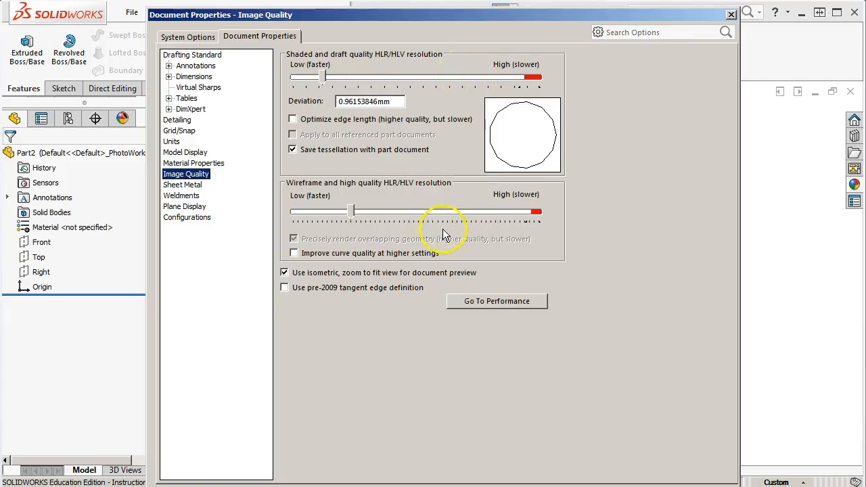
pyautogui.click(177, 186)
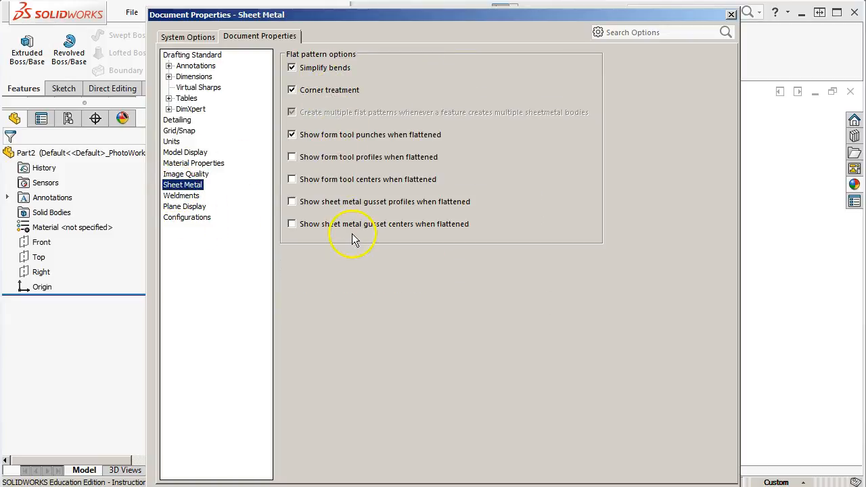
pyautogui.click(179, 206)
pyautogui.click(179, 196)
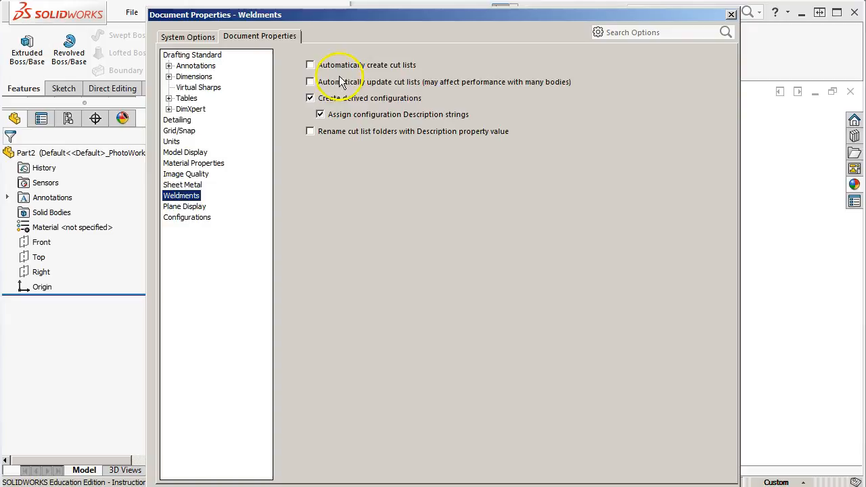
pyautogui.click(182, 211)
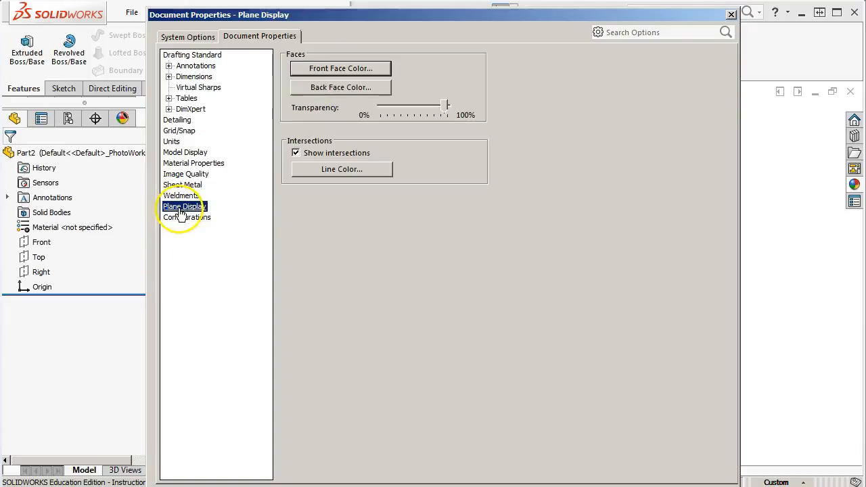
pyautogui.click(198, 219)
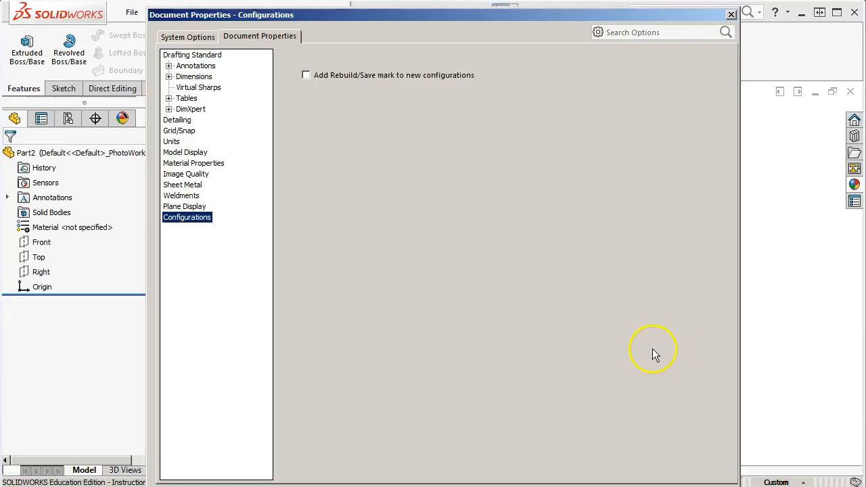
# Apply the option changes and accept adding the SW Tempalates folder to the search paths
pyautogui.click(594, 486)
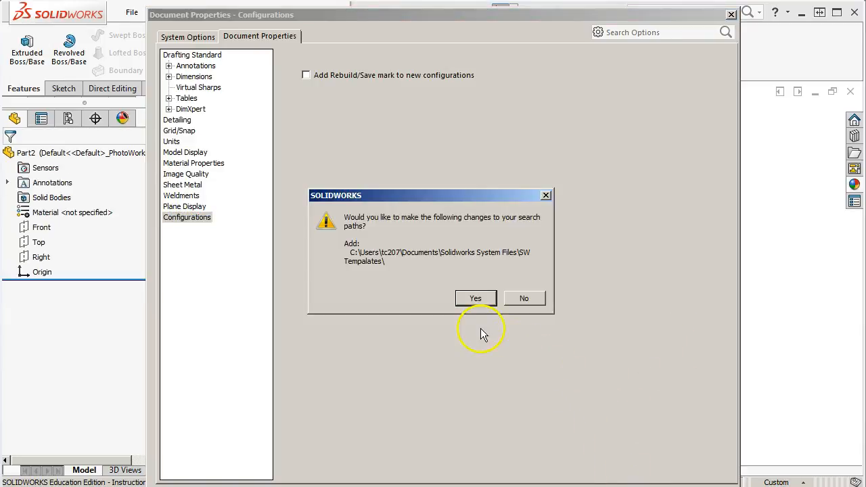
pyautogui.click(475, 300)
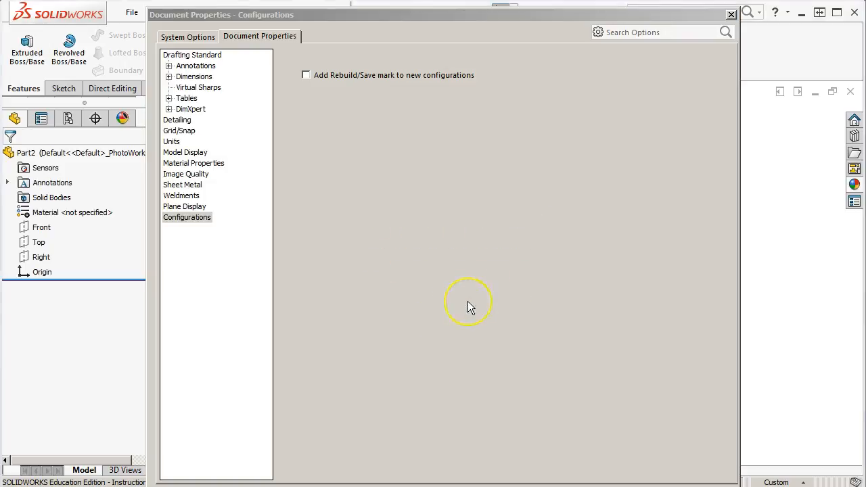
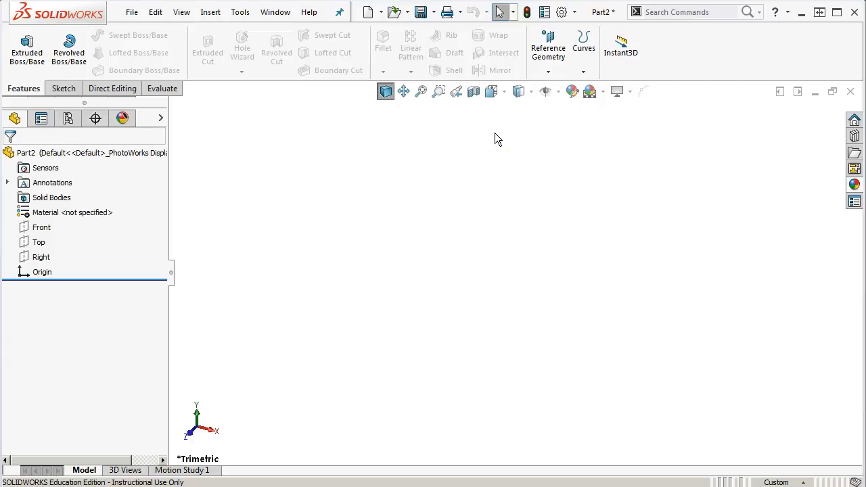
# Review the toolbar customization settings, including the CommandManager lock and icon size choices, and accept them
pyautogui.rightClick(665, 33)
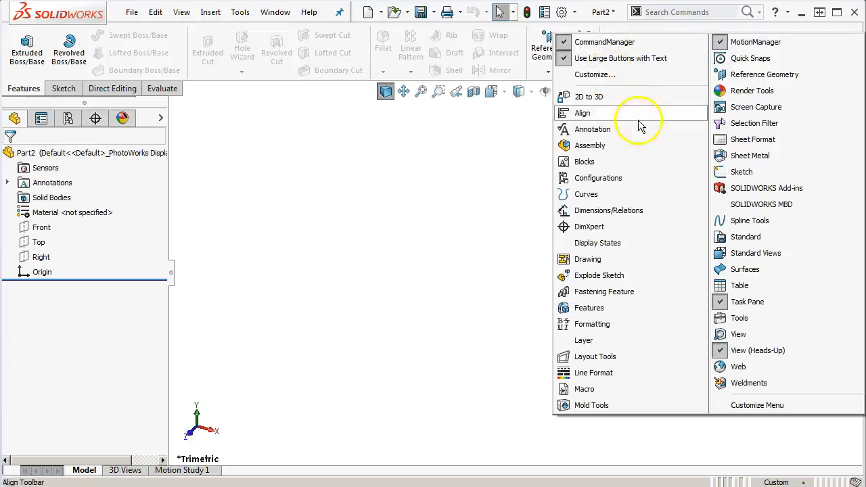
pyautogui.click(598, 73)
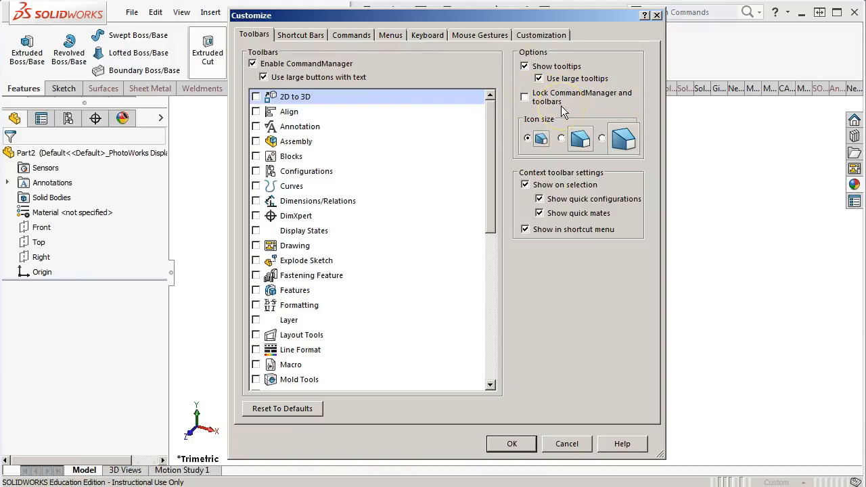
pyautogui.click(536, 105)
pyautogui.click(582, 138)
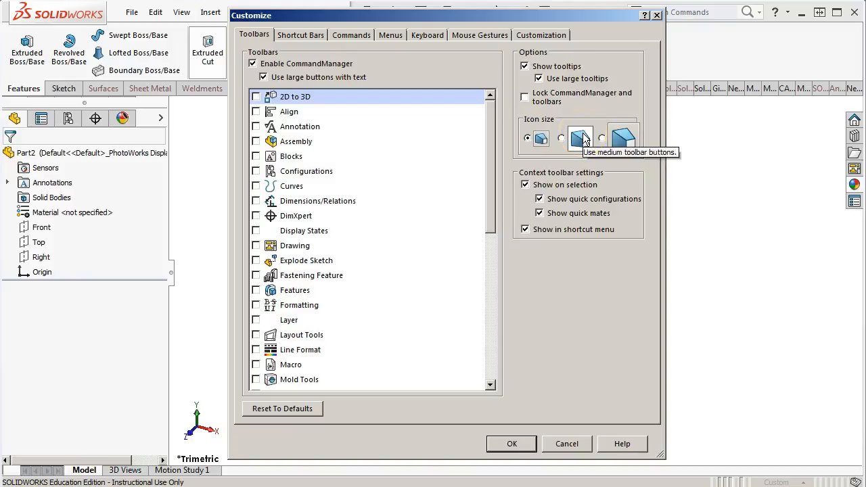
pyautogui.click(599, 133)
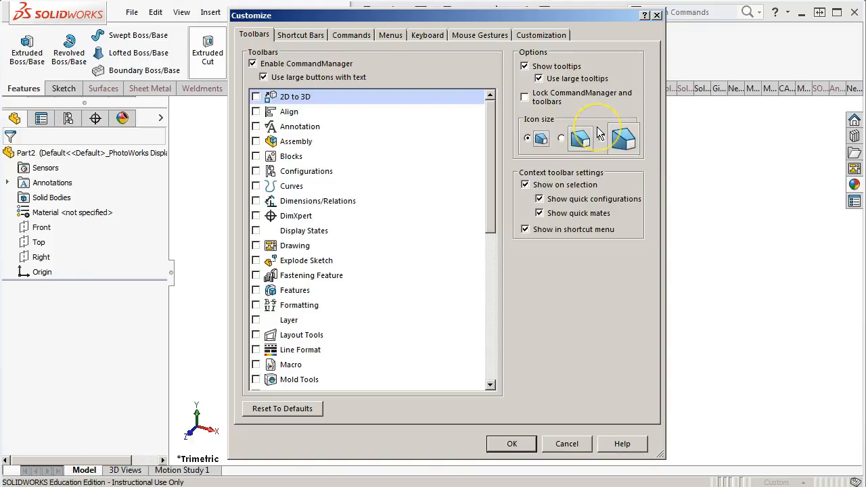
pyautogui.click(599, 135)
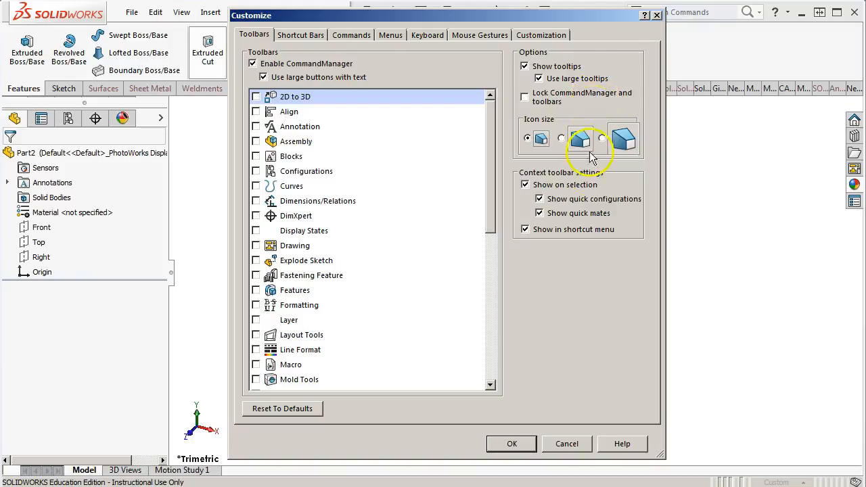
pyautogui.click(525, 444)
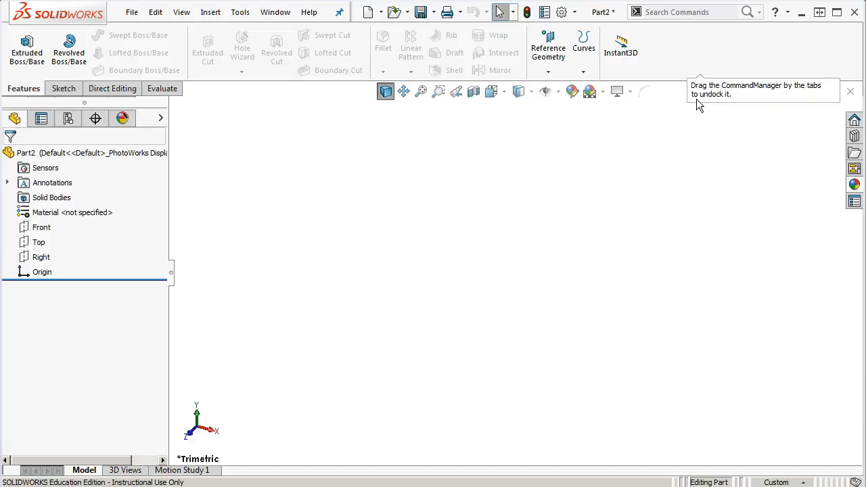
# Undock the CommandManager into a floating window, reposition it and dock it back above the graphics area
pyautogui.moveTo(24, 89); pyautogui.dragTo(259, 72)
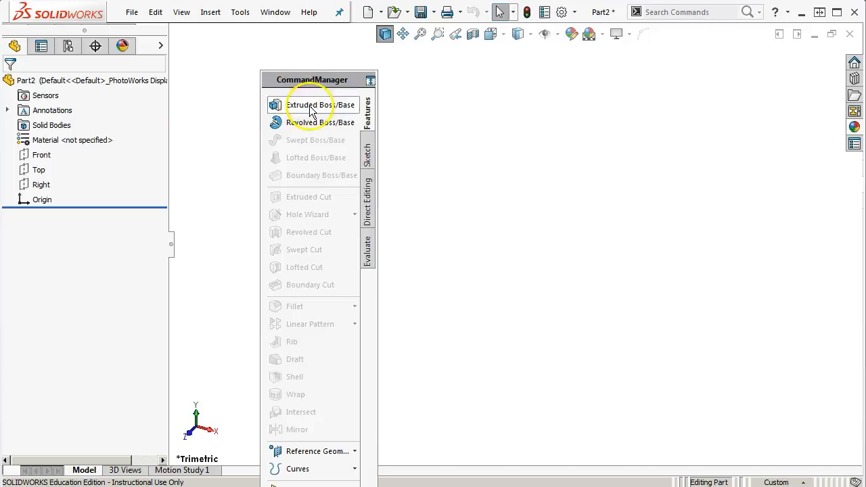
pyautogui.moveTo(330, 73); pyautogui.dragTo(312, 40)
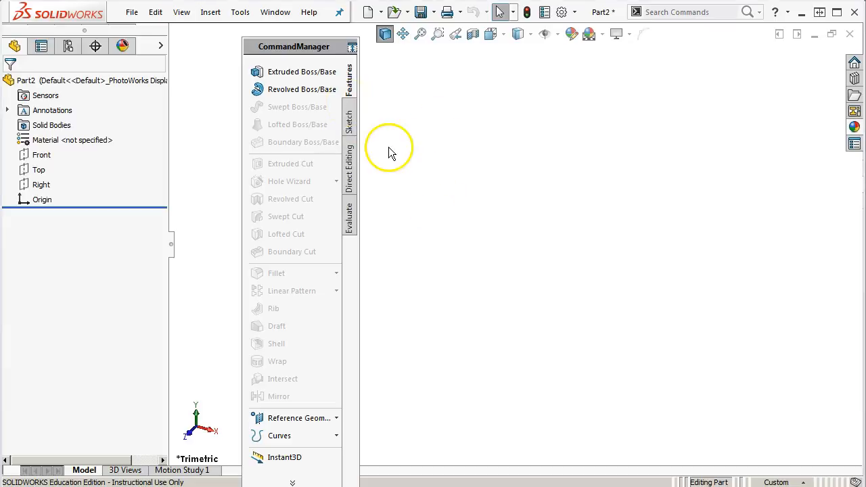
pyautogui.moveTo(316, 45); pyautogui.dragTo(434, 45)
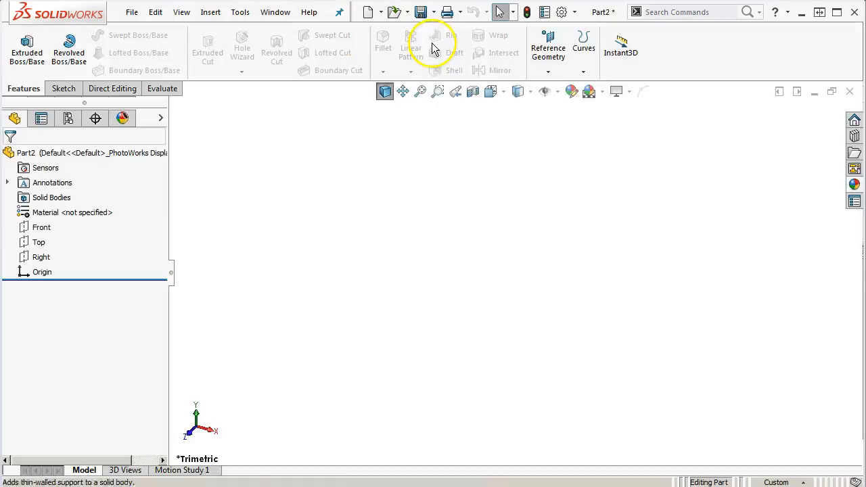
# Reopen the interface customization and lock the CommandManager and toolbars
pyautogui.rightClick(675, 47)
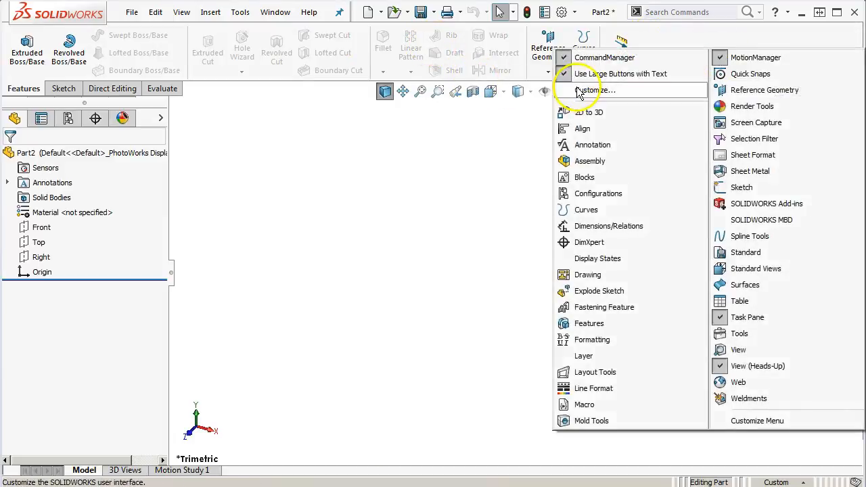
pyautogui.click(577, 89)
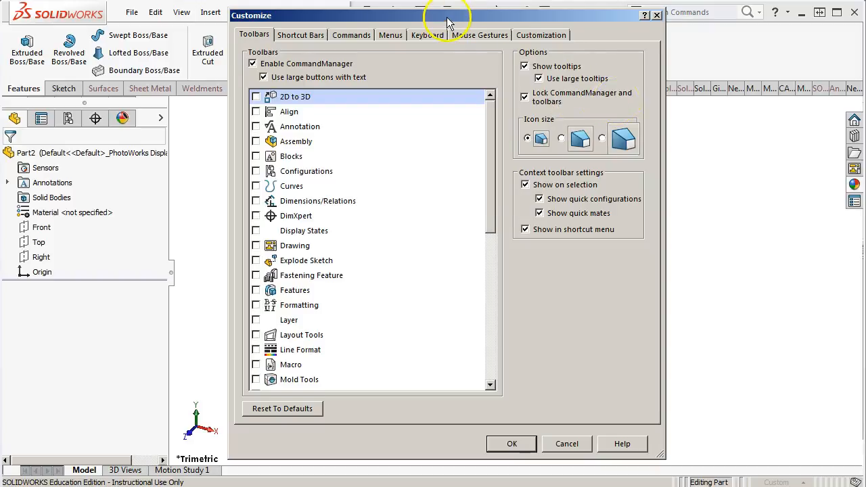
pyautogui.moveTo(449, 19); pyautogui.dragTo(390, 72)
# Examine the Shortcut Bars customization and the toolbars that can supply its buttons
pyautogui.click(257, 90)
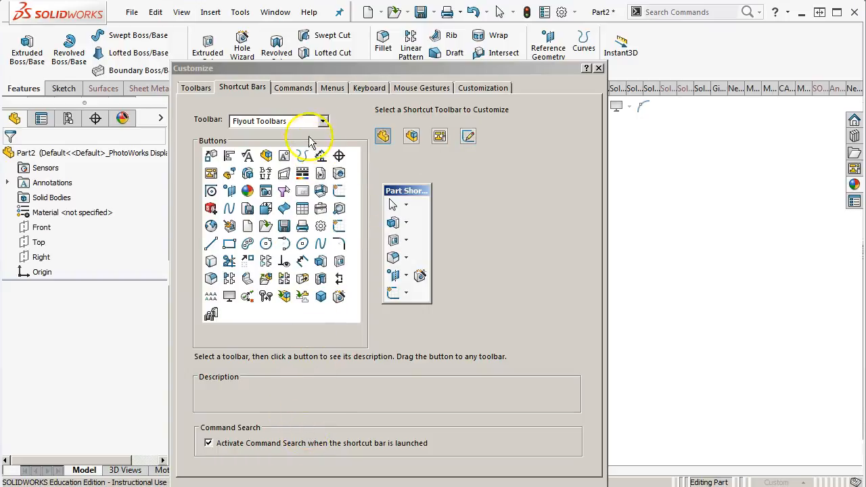
pyautogui.click(326, 121)
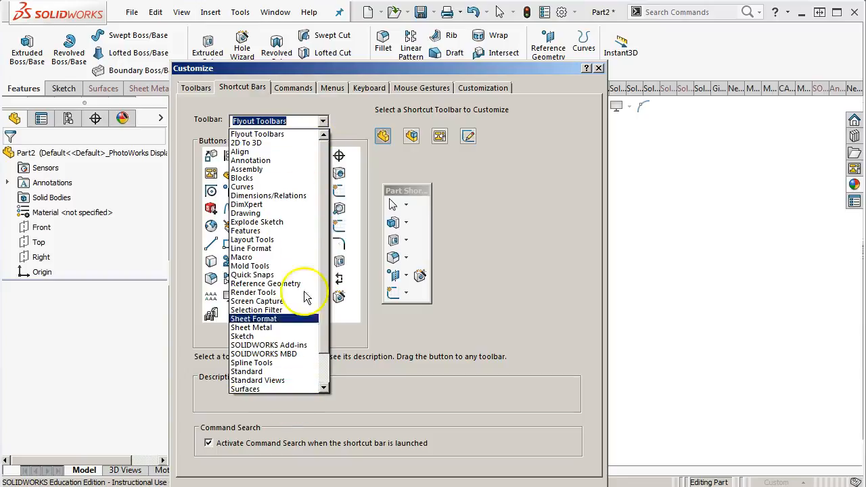
pyautogui.click(309, 122)
# Remove the Split Entities command from the heads-up view toolbar while customizing commands
pyautogui.click(294, 89)
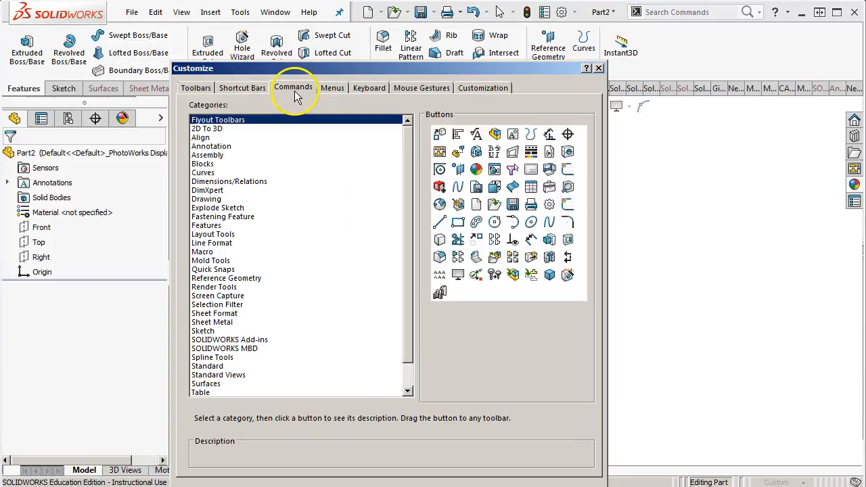
pyautogui.moveTo(310, 69); pyautogui.dragTo(232, 130)
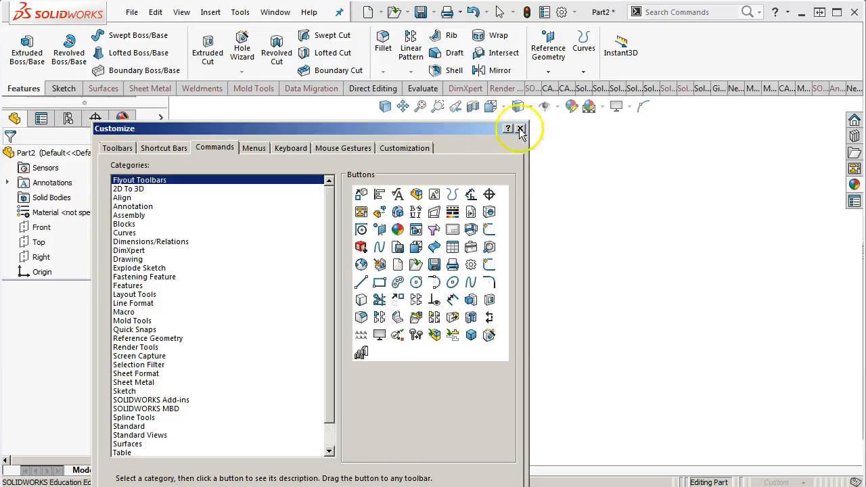
pyautogui.moveTo(644, 106); pyautogui.dragTo(378, 405)
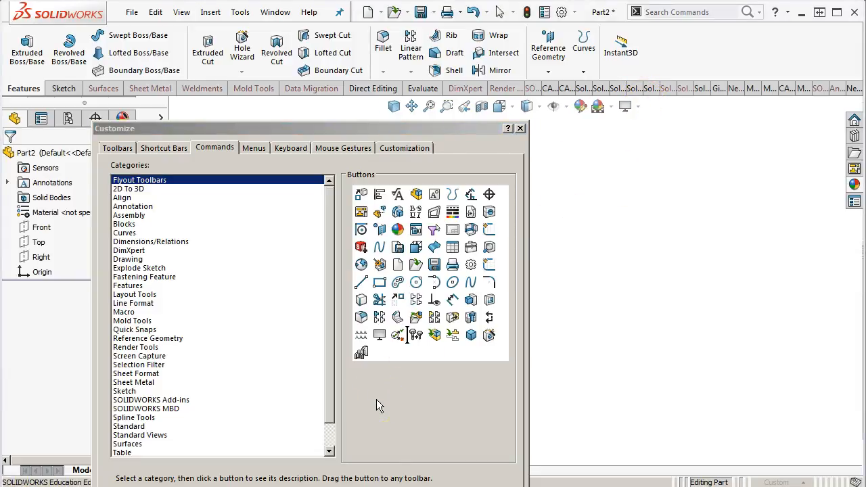
# Add the Split Entities command from the Sketch category back to the end of the heads-up view toolbar
pyautogui.moveTo(255, 128); pyautogui.dragTo(182, 29)
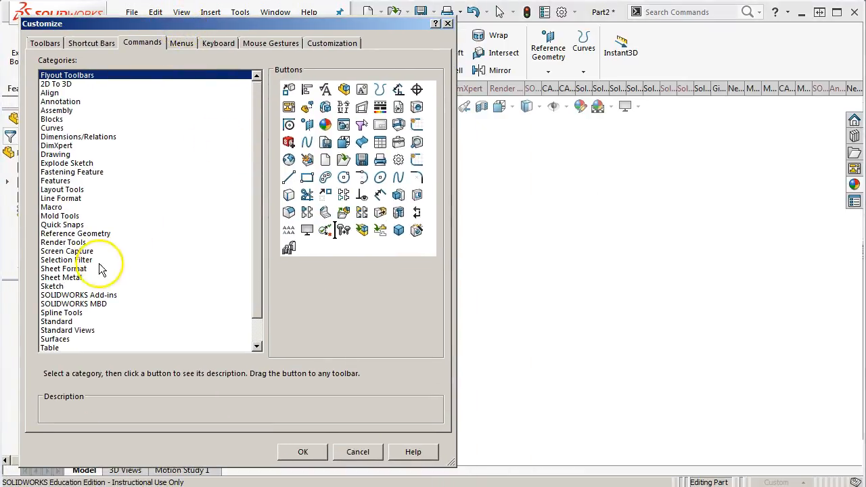
pyautogui.click(58, 286)
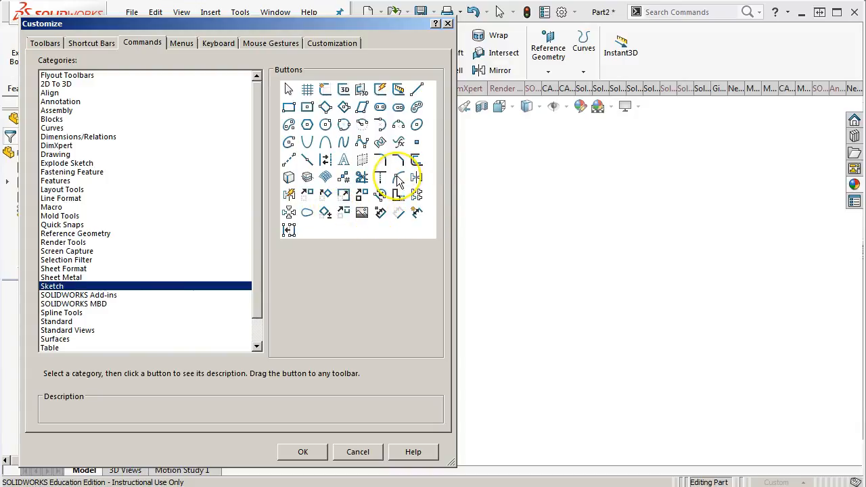
pyautogui.moveTo(398, 180); pyautogui.dragTo(659, 111)
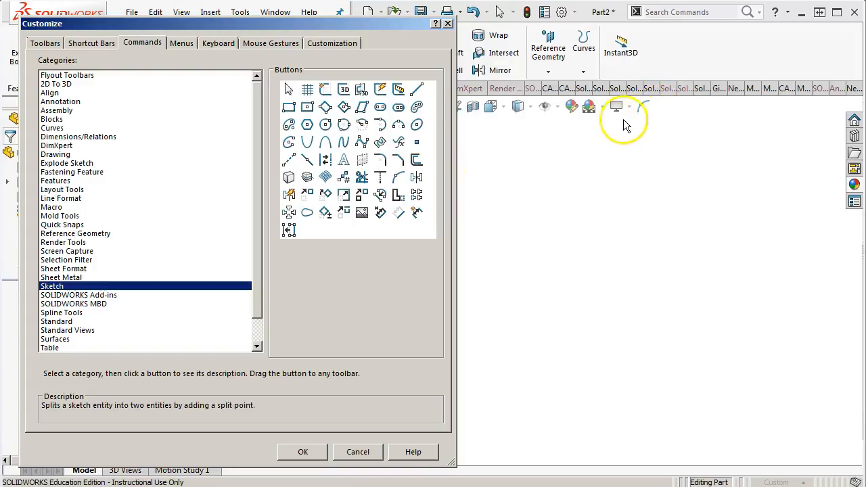
# Add the View 3D Sketch Plane command from the View category to the Features commands, beside Instant3D
pyautogui.moveTo(357, 27); pyautogui.dragTo(446, 130)
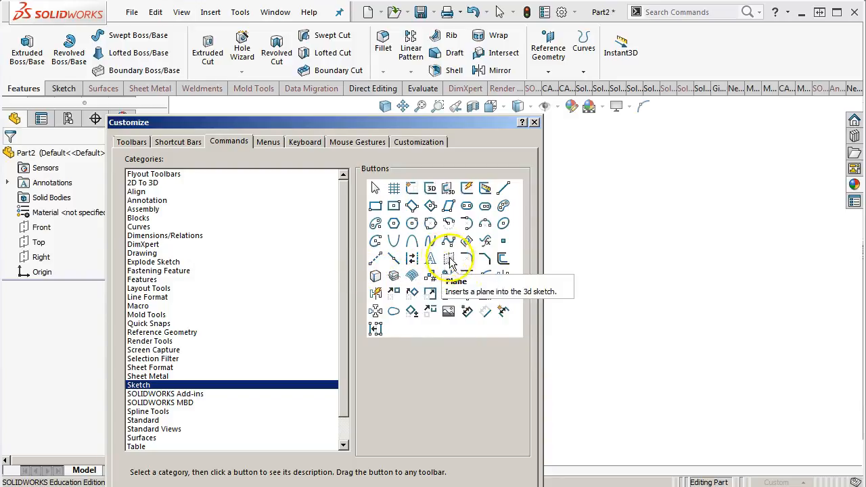
pyautogui.scroll(-1, 180, 439)
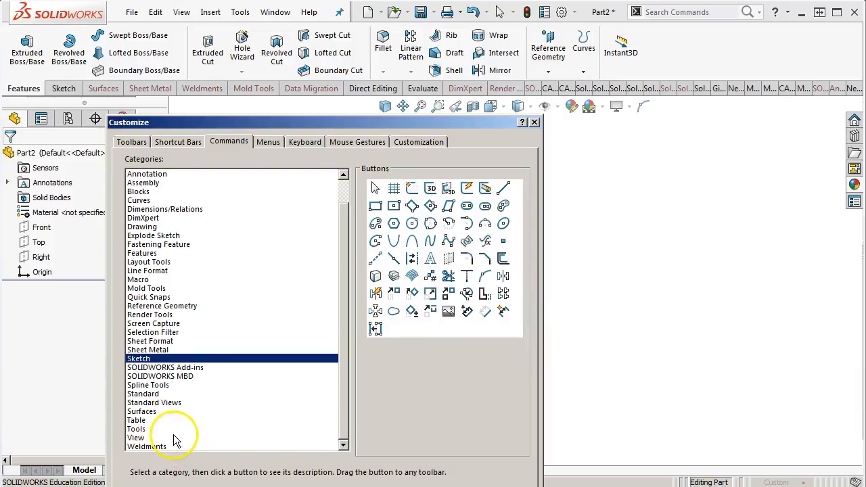
pyautogui.click(139, 439)
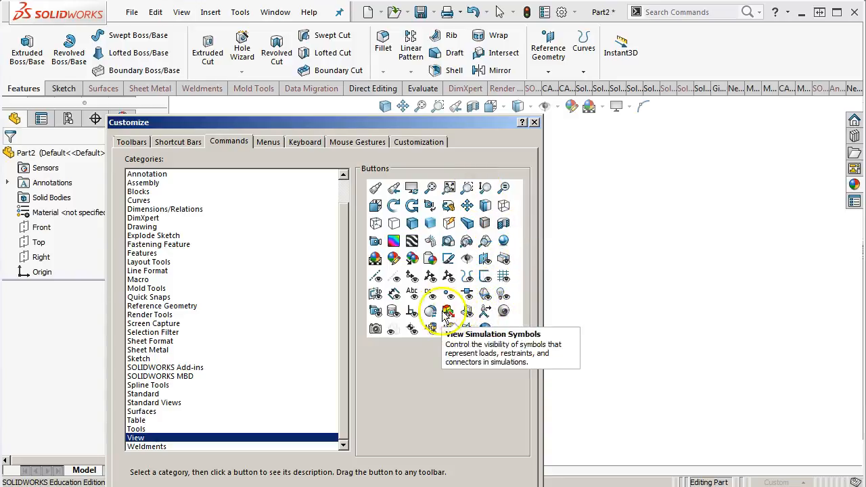
pyautogui.click(377, 298)
pyautogui.moveTo(377, 298)
pyautogui.mouseDown()
pyautogui.moveTo(636, 102)
pyautogui.moveTo(654, 57)
pyautogui.moveTo(643, 72)
pyautogui.mouseUp()
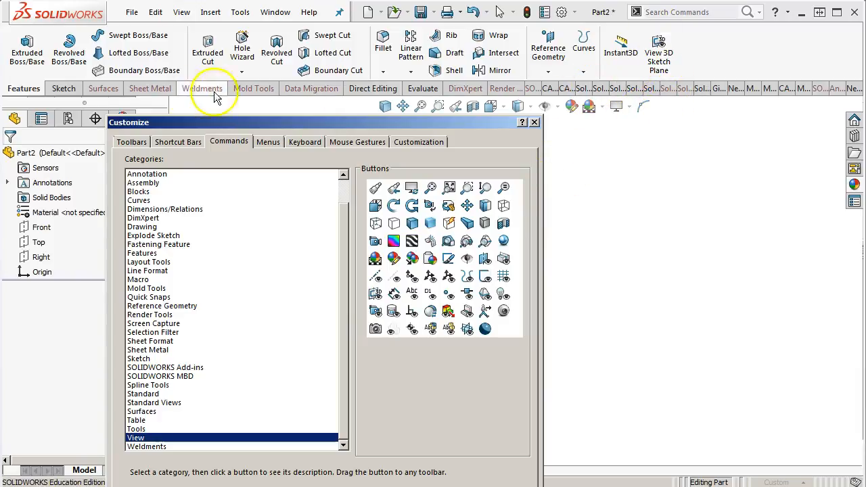
# Remove the View 3D Sketch Plane command from the CommandManager
pyautogui.click(663, 60)
pyautogui.moveTo(663, 60)
pyautogui.mouseDown()
pyautogui.moveTo(532, 271)
pyautogui.moveTo(392, 343)
pyautogui.mouseUp()
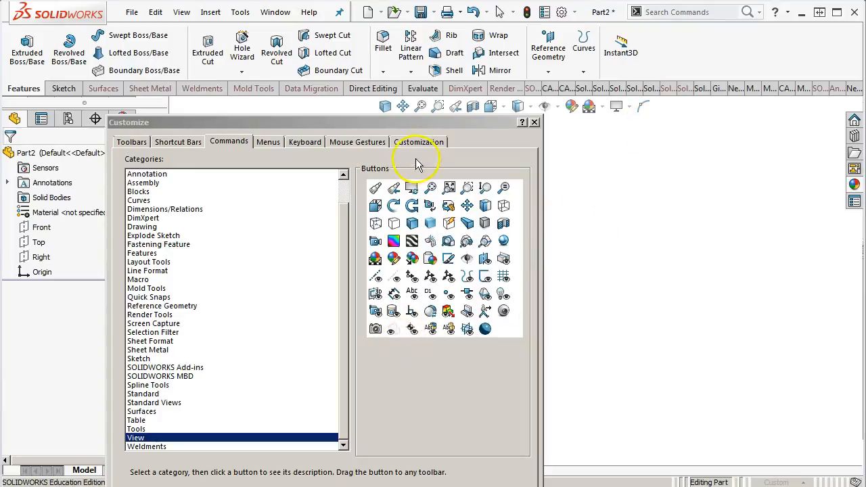
# Review the menu customization and the list of keyboard shortcuts assigned to all commands
pyautogui.moveTo(412, 121); pyautogui.dragTo(447, 14)
pyautogui.click(303, 33)
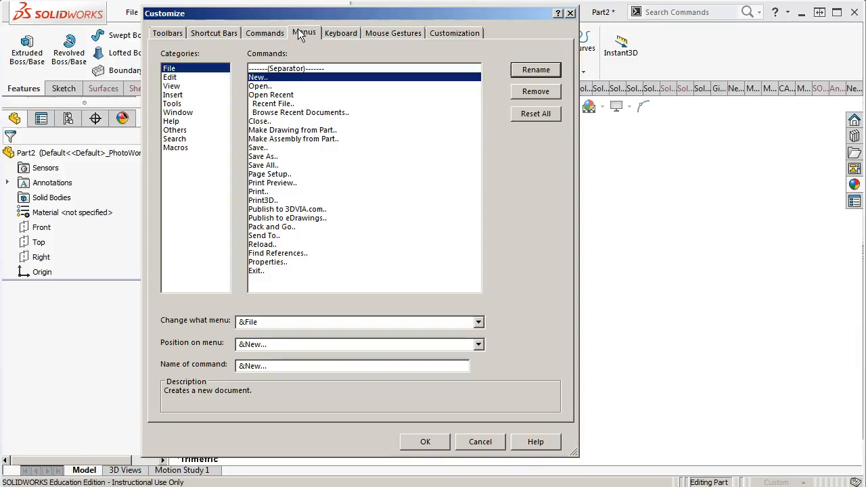
pyautogui.click(340, 41)
pyautogui.click(340, 34)
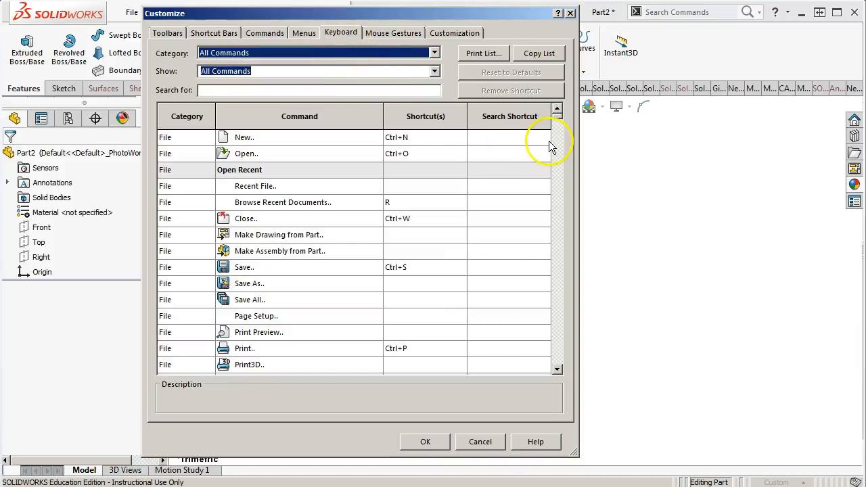
pyautogui.moveTo(556, 115); pyautogui.dragTo(553, 366)
pyautogui.moveTo(549, 198); pyautogui.dragTo(546, 112)
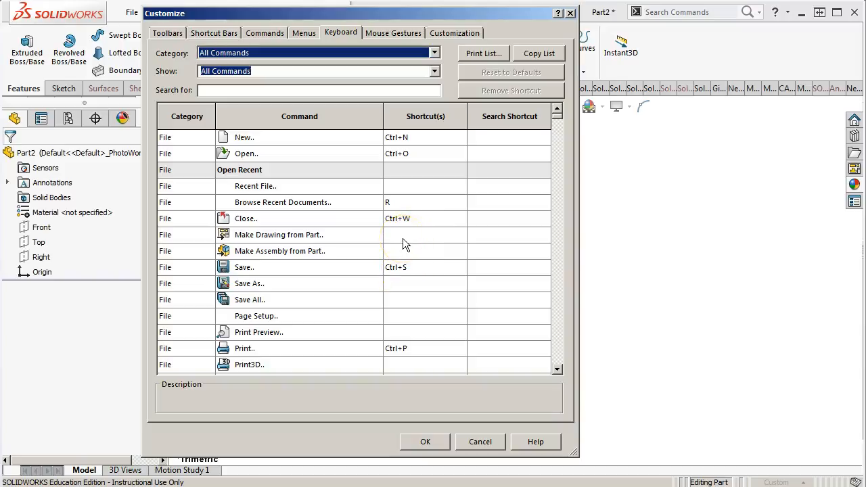
# Review the mouse gesture settings and the shortcut and menu reset options, and accept the interface customization
pyautogui.click(380, 35)
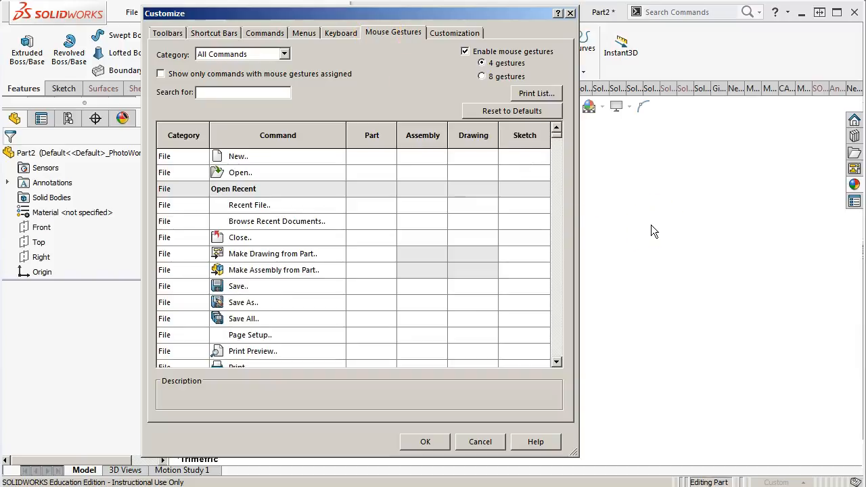
pyautogui.moveTo(555, 137)
pyautogui.mouseDown()
pyautogui.moveTo(559, 146)
pyautogui.moveTo(562, 131)
pyautogui.mouseUp()
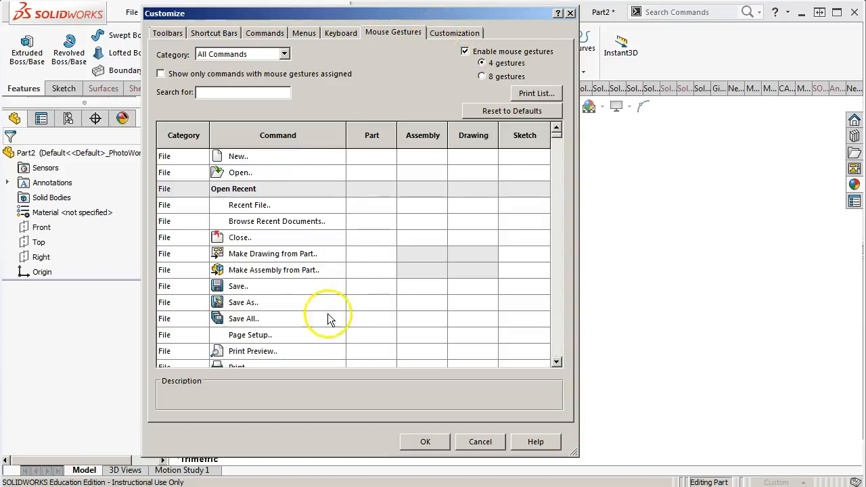
pyautogui.click(443, 33)
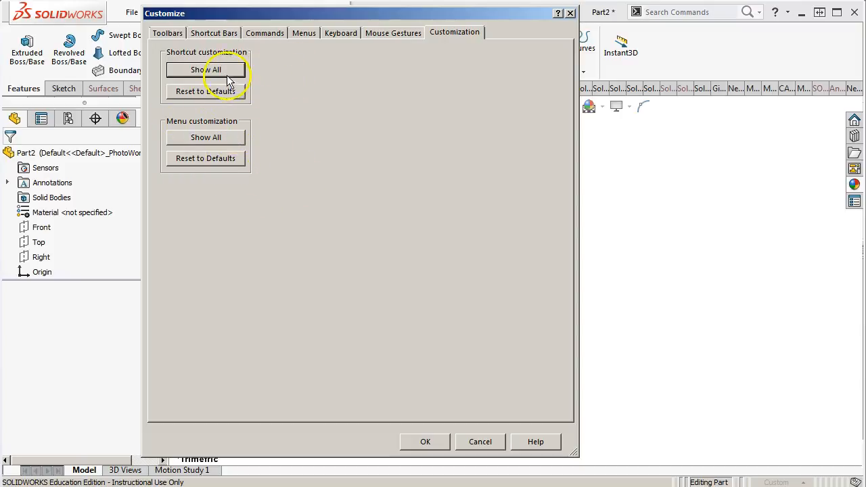
pyautogui.click(425, 440)
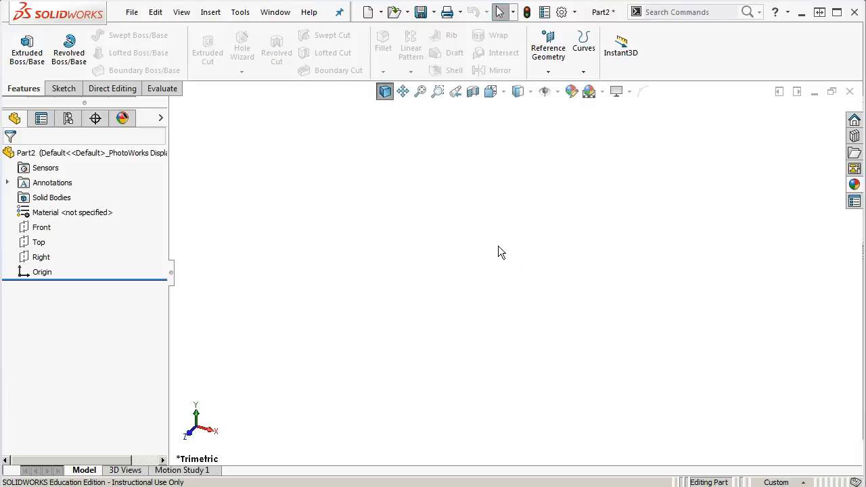
# Add the Swept Boss/Base command from the Features category to the part shortcut bar beside Select, accept, and check the bar
pyautogui.press('s')
pyautogui.rightClick(538, 265)
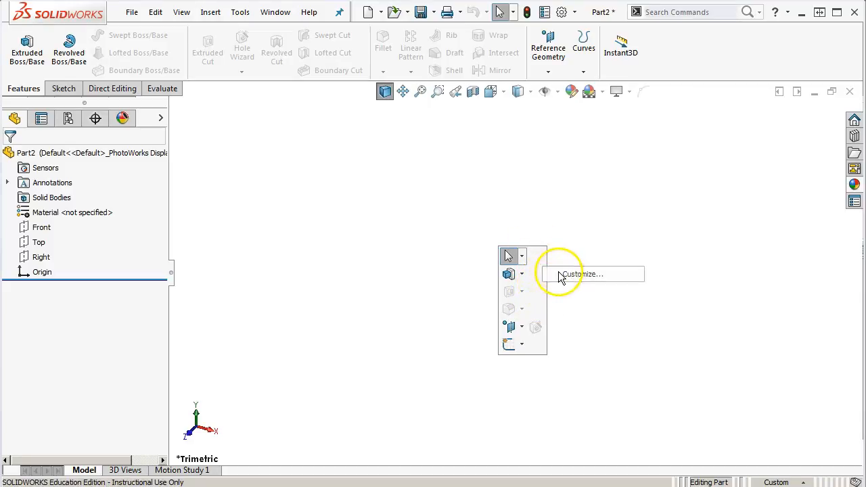
pyautogui.click(558, 275)
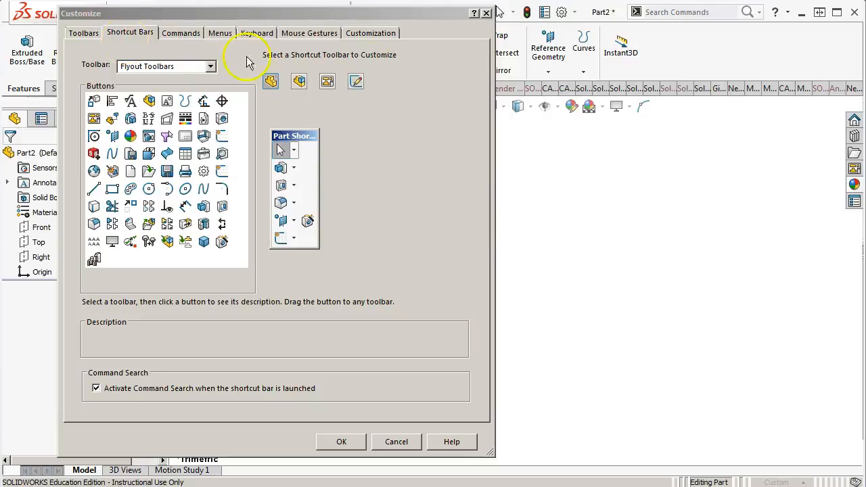
pyautogui.moveTo(357, 13); pyautogui.dragTo(672, 23)
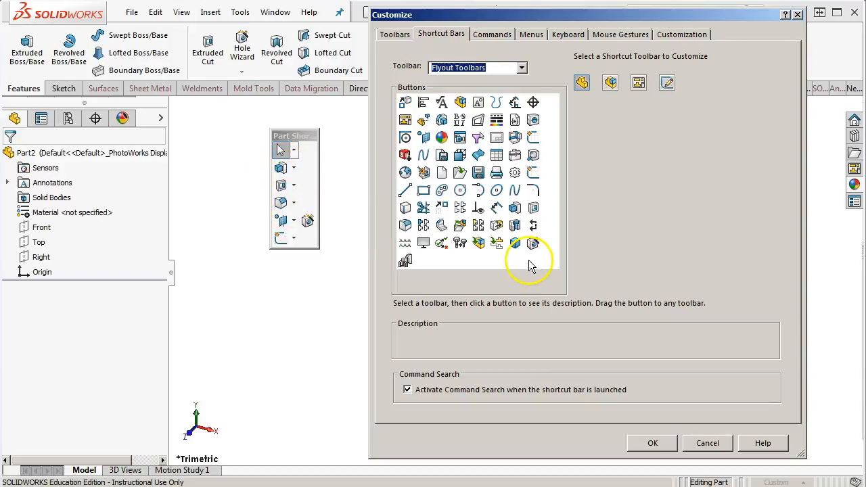
pyautogui.click(522, 67)
pyautogui.click(466, 177)
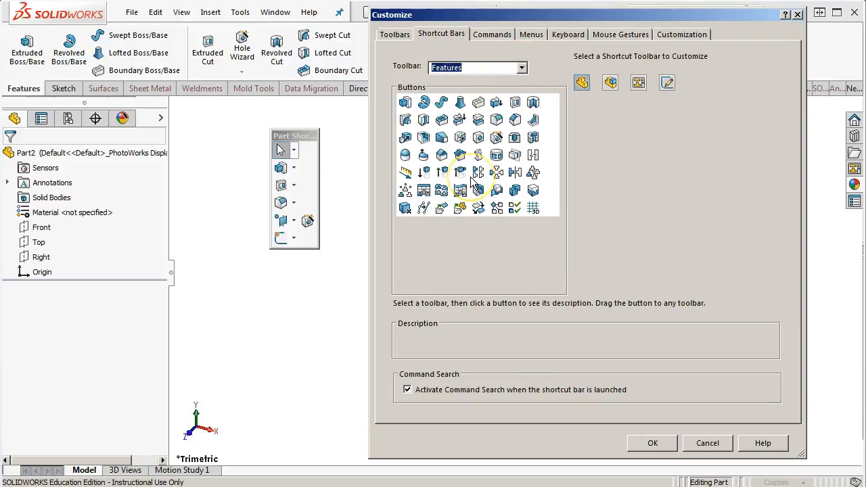
pyautogui.click(441, 103)
pyautogui.moveTo(433, 126); pyautogui.dragTo(306, 153)
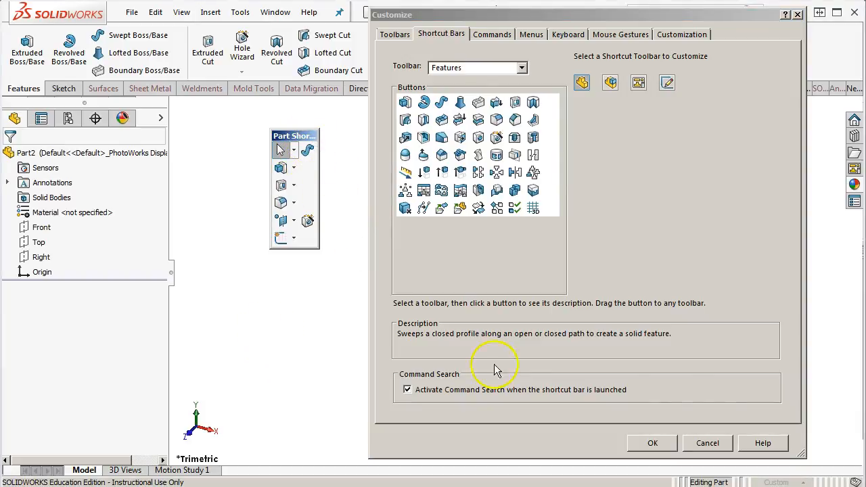
pyautogui.click(656, 442)
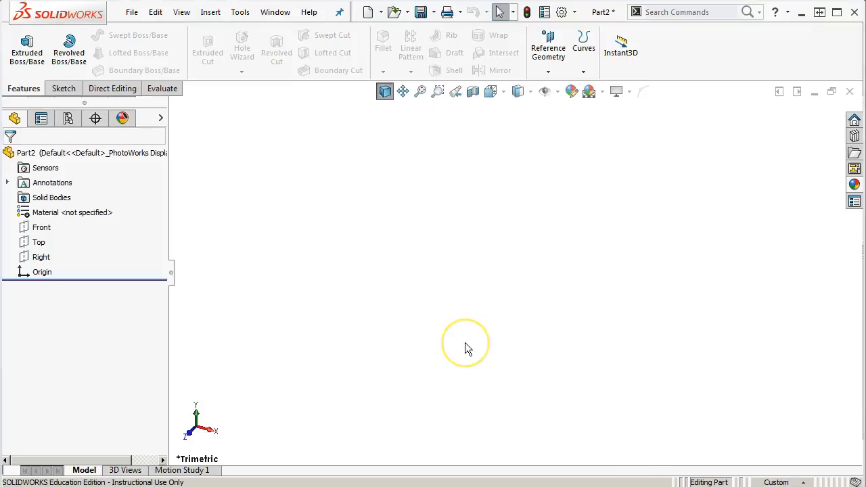
pyautogui.press('s')
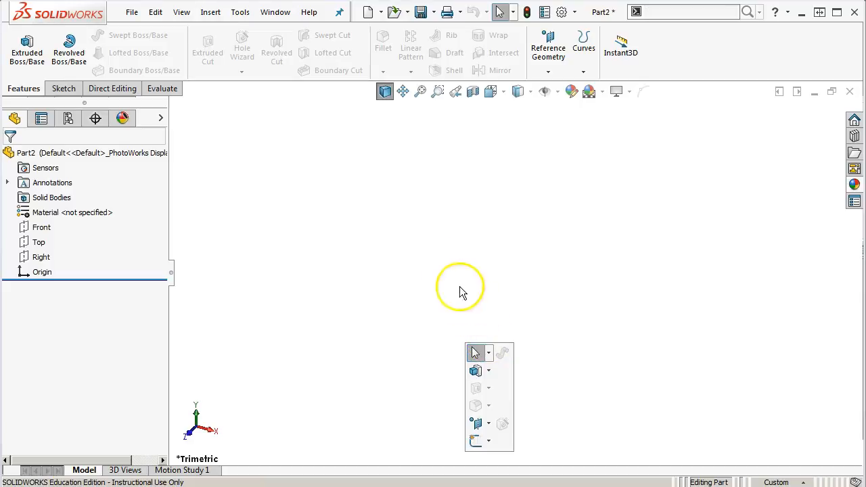
pyautogui.click(445, 268)
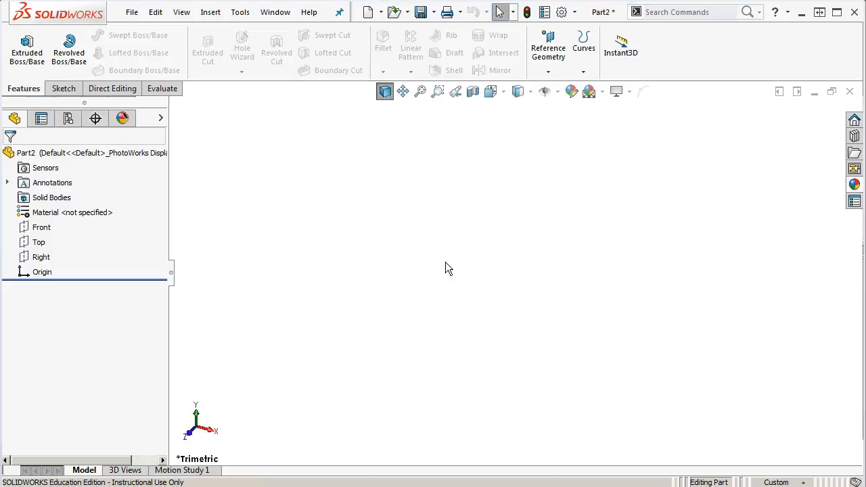
# Rearrange the part shortcut bar into three columns, with the sketch flyout moved up beside Select and Hole Wizard placed first
pyautogui.press('s')
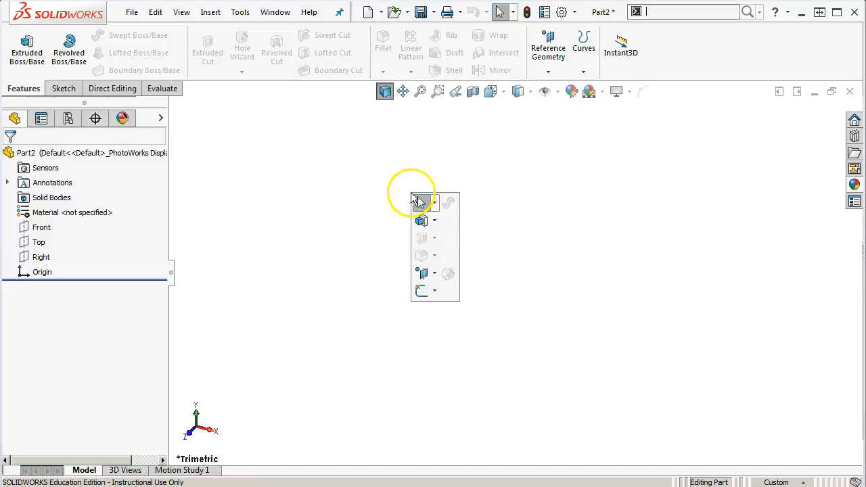
pyautogui.rightClick(447, 287)
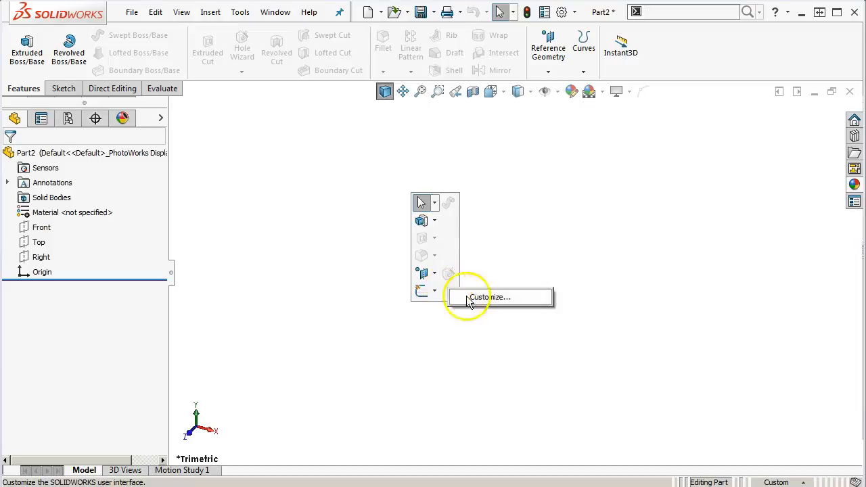
pyautogui.click(473, 297)
pyautogui.moveTo(580, 15); pyautogui.dragTo(194, 15)
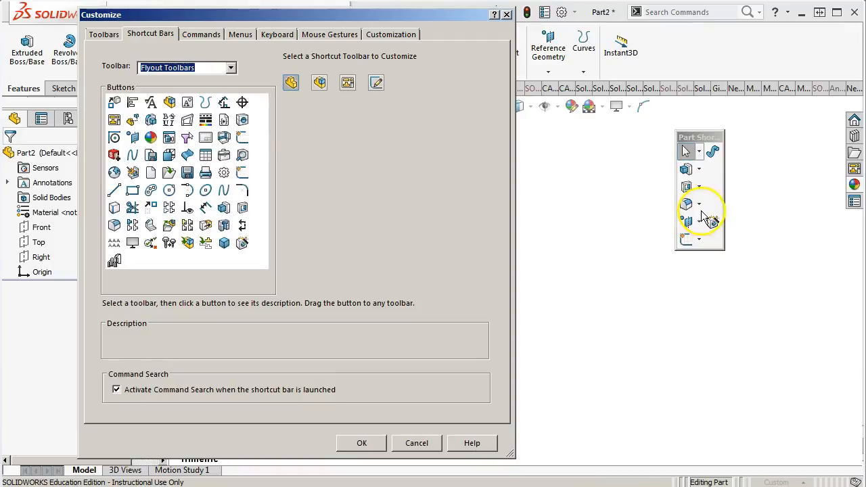
pyautogui.moveTo(686, 241)
pyautogui.mouseDown()
pyautogui.moveTo(688, 184)
pyautogui.moveTo(700, 157)
pyautogui.mouseUp()
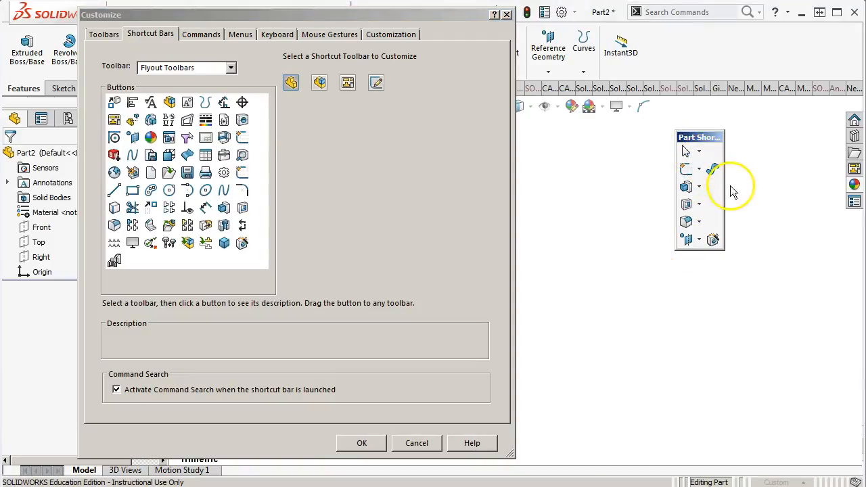
pyautogui.moveTo(725, 194); pyautogui.dragTo(686, 152)
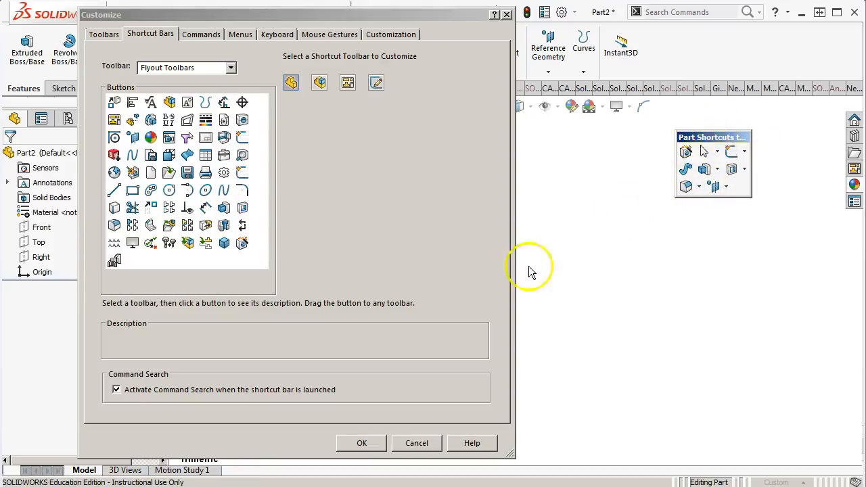
pyautogui.click(366, 442)
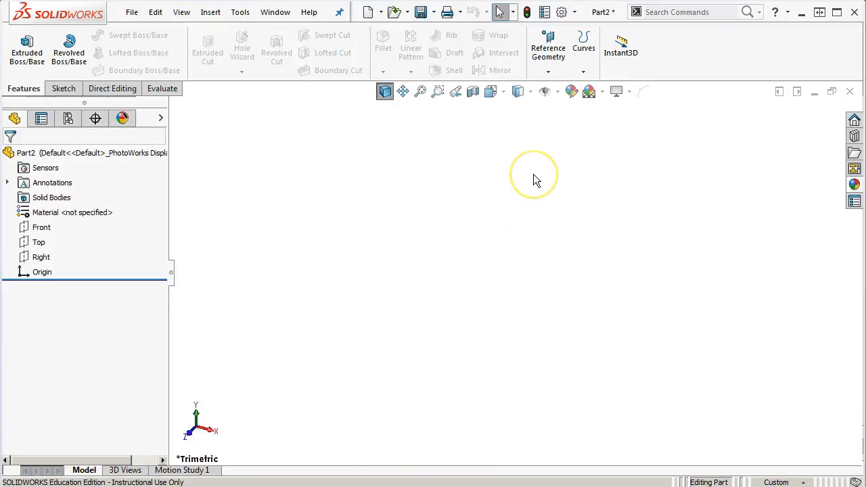
# Set the Warm Kitchen scene from Basic Scenes as the default scene and check the list of applicable scenes
pyautogui.click(602, 94)
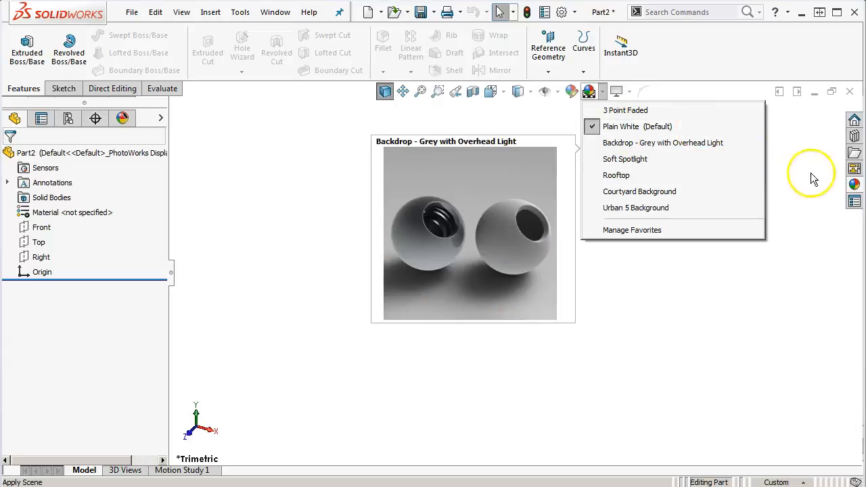
pyautogui.click(856, 185)
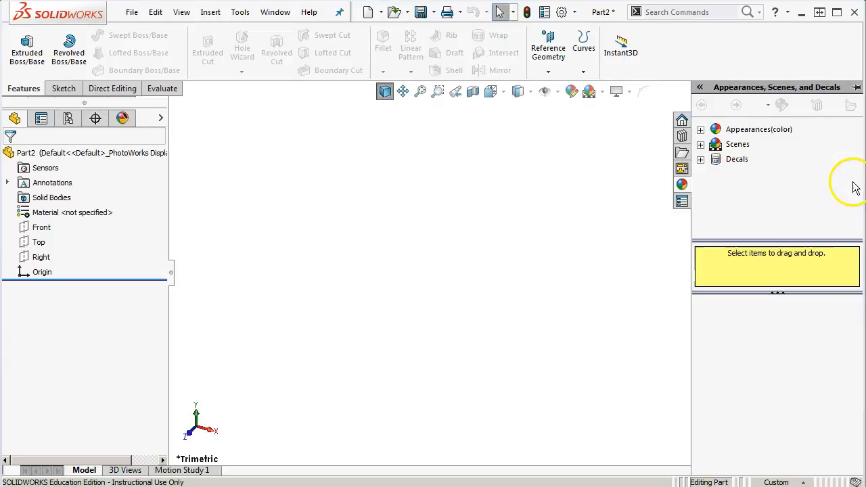
pyautogui.click(701, 131)
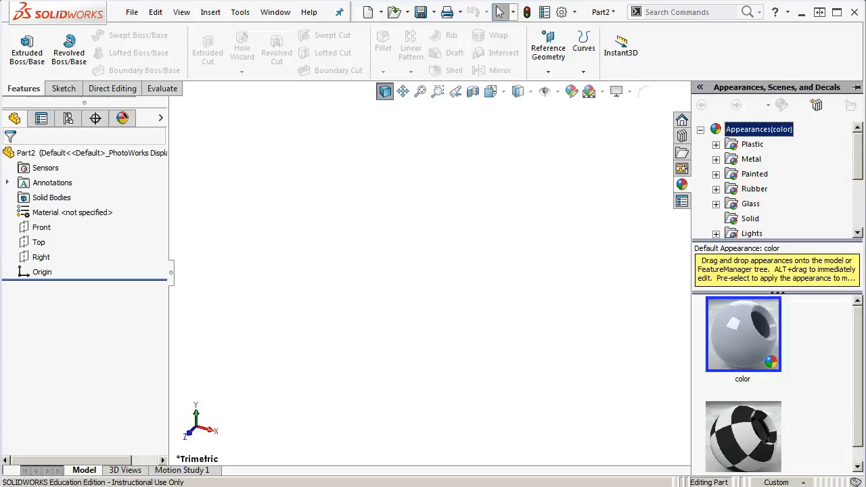
pyautogui.scroll(-2, 842, 179)
pyautogui.scroll(-1, 861, 203)
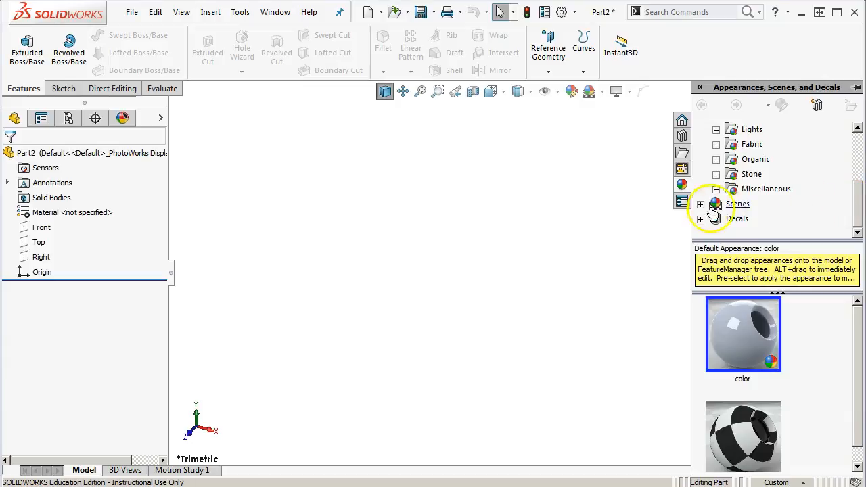
pyautogui.click(700, 203)
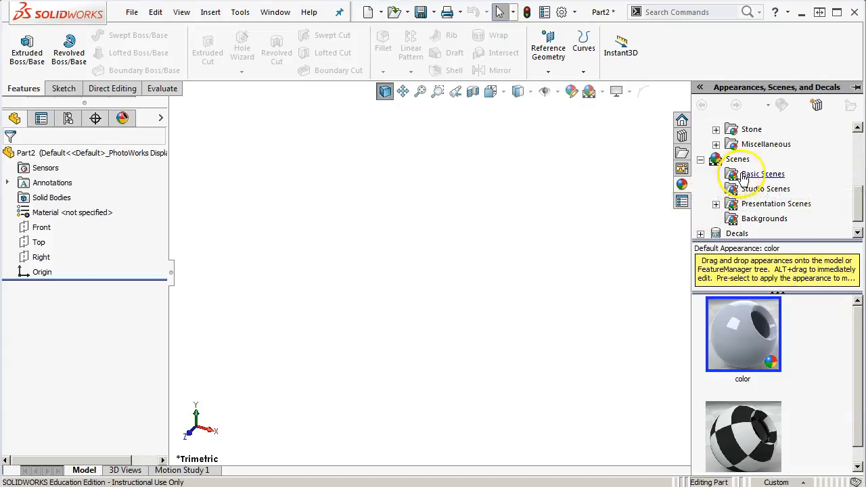
pyautogui.click(735, 176)
pyautogui.moveTo(858, 313); pyautogui.dragTo(858, 408)
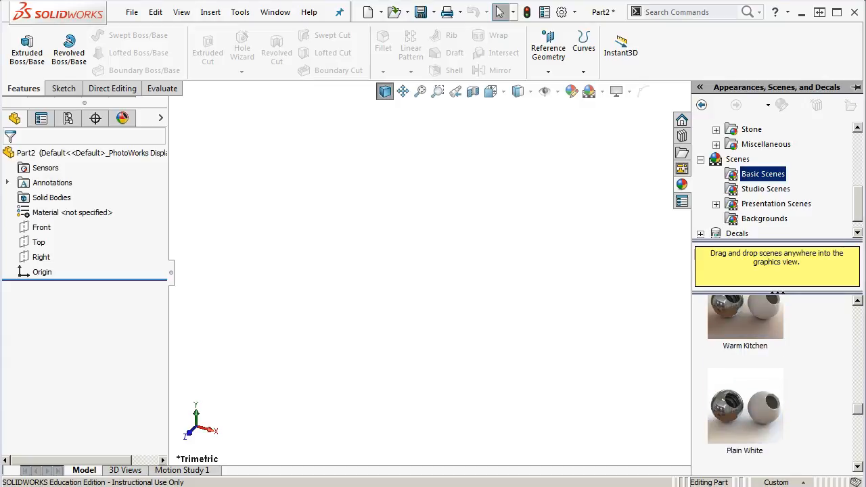
pyautogui.rightClick(751, 318)
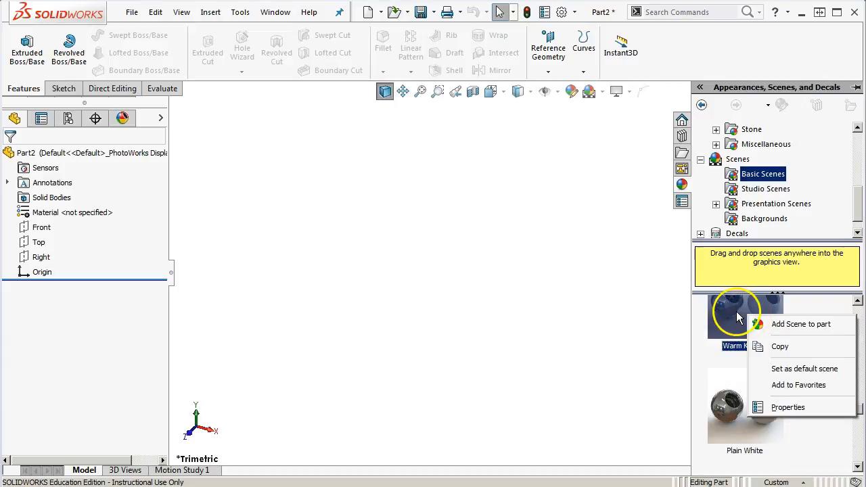
pyautogui.click(824, 372)
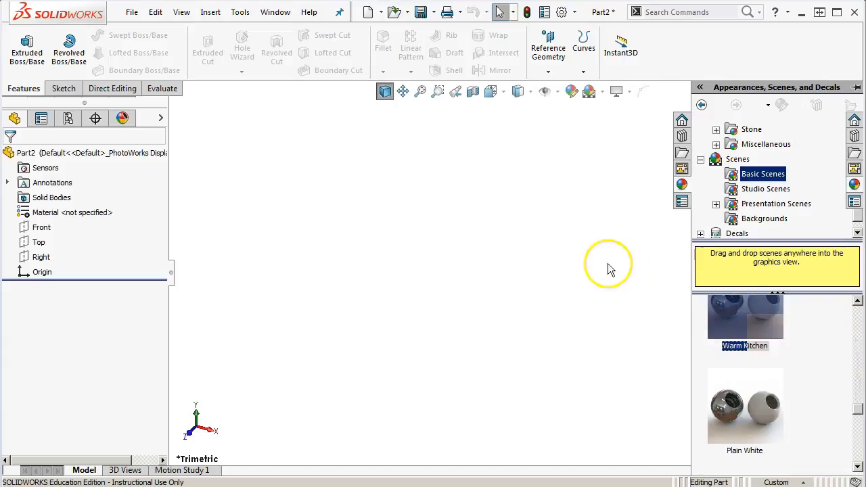
pyautogui.click(601, 93)
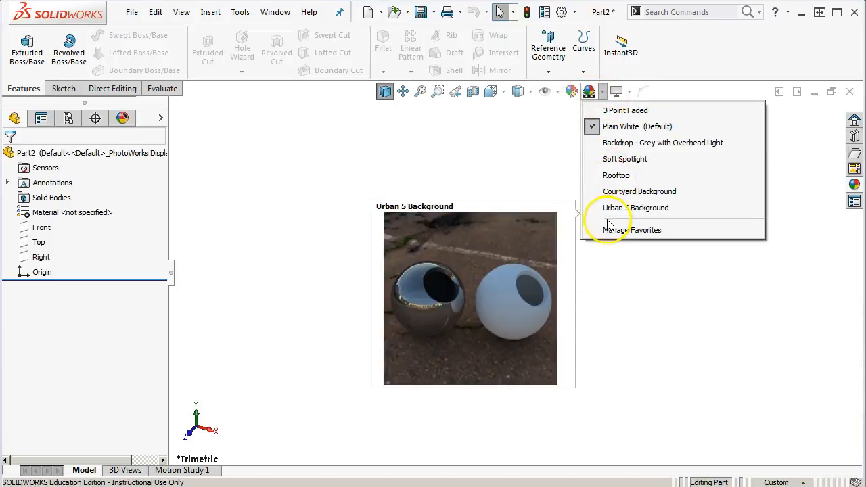
pyautogui.click(602, 319)
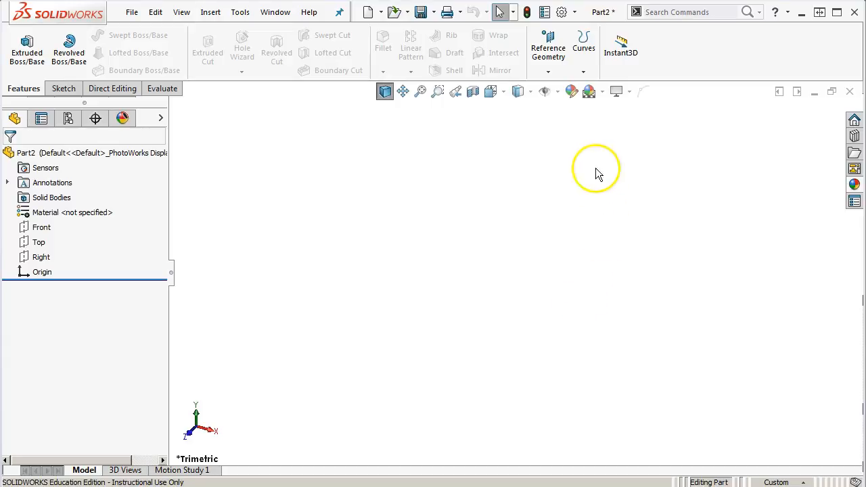
# Turn on the visibility of origins and orient the part to the isometric view
pyautogui.click(559, 94)
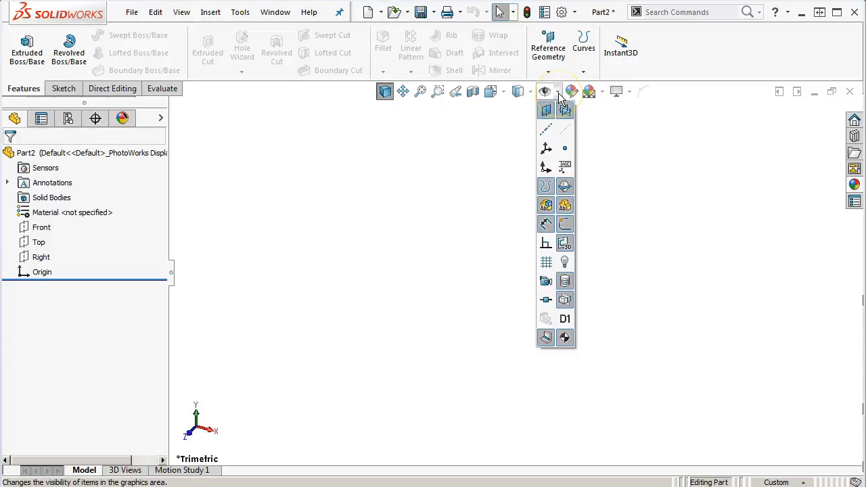
pyautogui.click(546, 167)
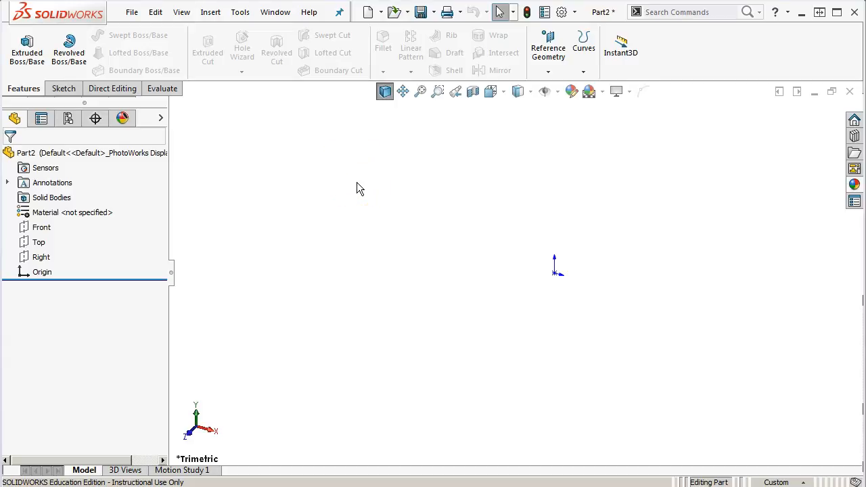
pyautogui.hotkey('ctrl', '7')
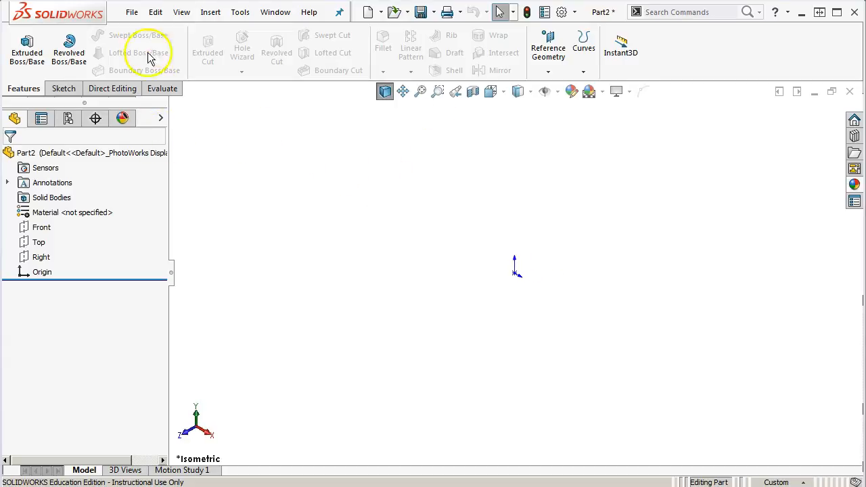
# Start saving the part as a Part Templates (*.prtdot) file in the SW Tempalates folder within Documents > Solidworks System Files
pyautogui.click(132, 12)
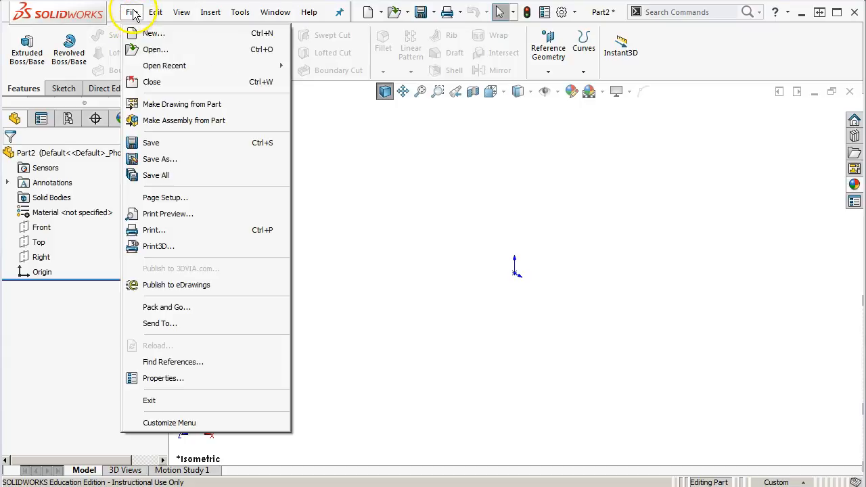
pyautogui.click(166, 161)
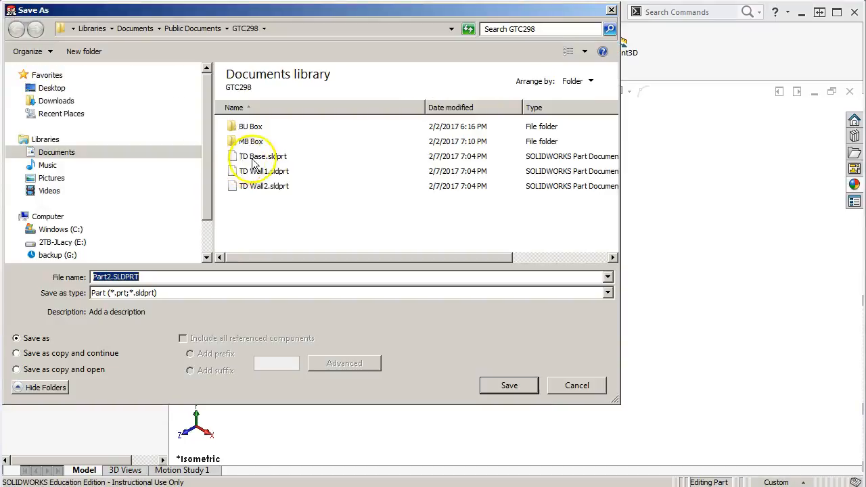
pyautogui.click(164, 295)
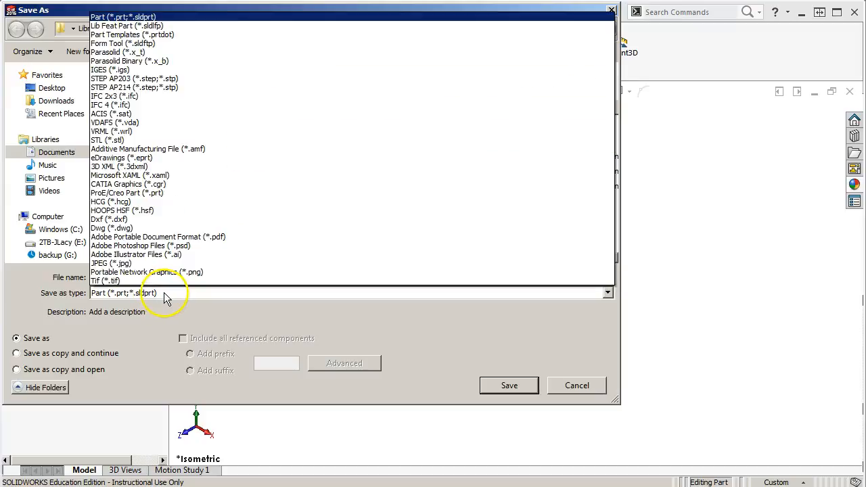
pyautogui.click(128, 36)
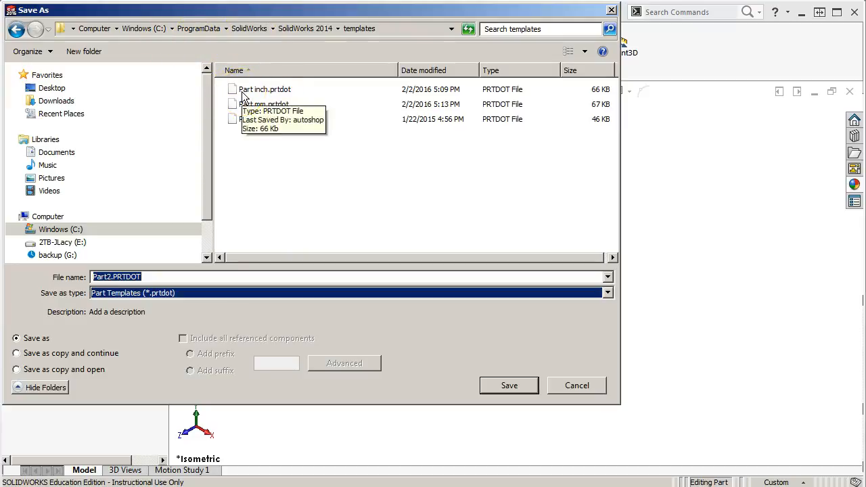
pyautogui.click(54, 153)
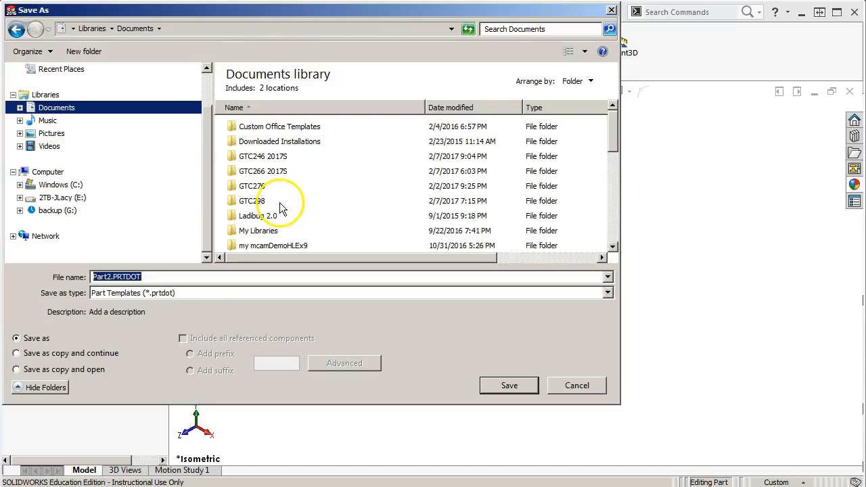
pyautogui.moveTo(616, 130); pyautogui.dragTo(614, 221)
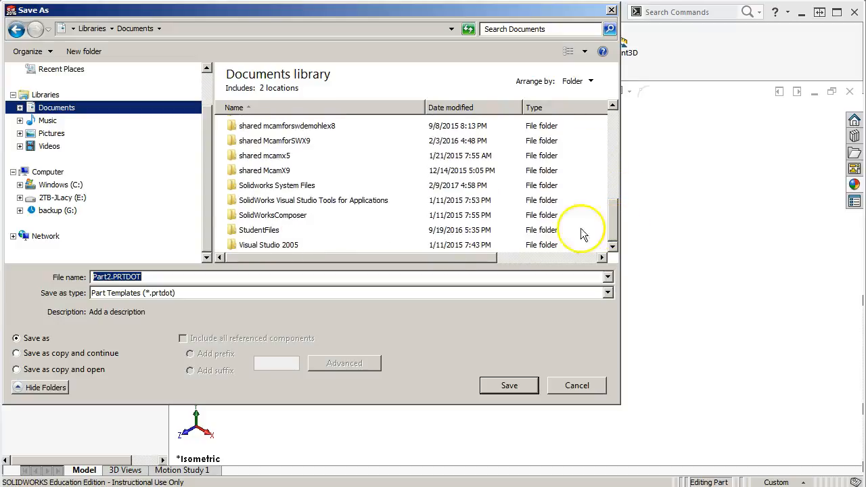
pyautogui.doubleClick(269, 187)
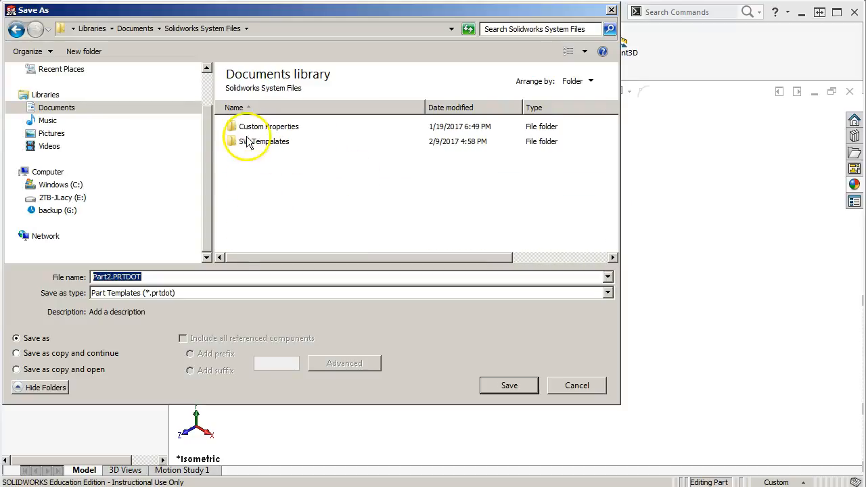
pyautogui.doubleClick(264, 144)
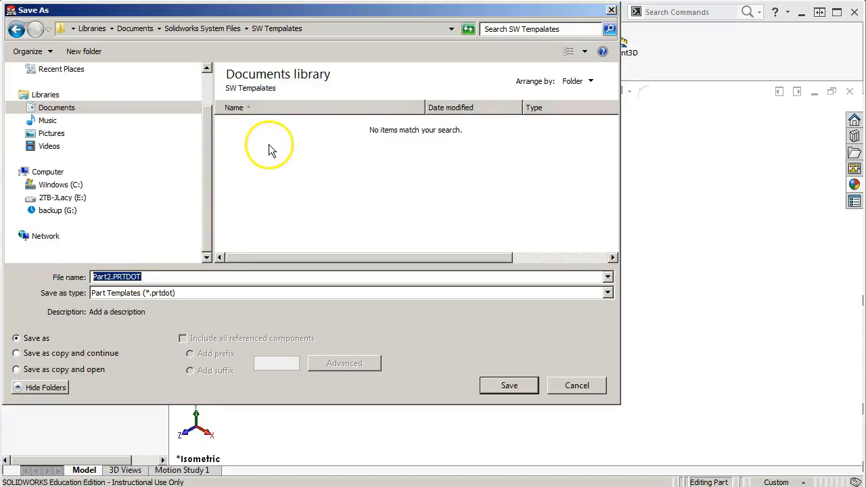
# Name the template Part mm, save it, and check the document's unit system options
pyautogui.click(109, 277)
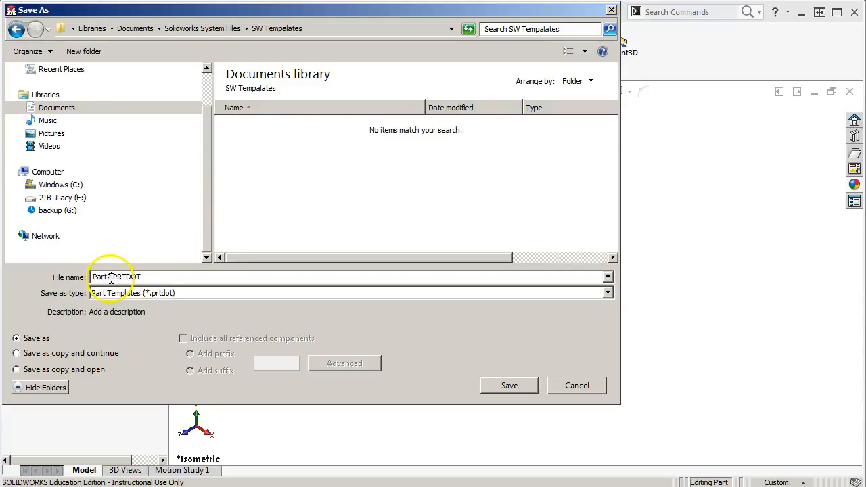
pyautogui.press('BackSpace')
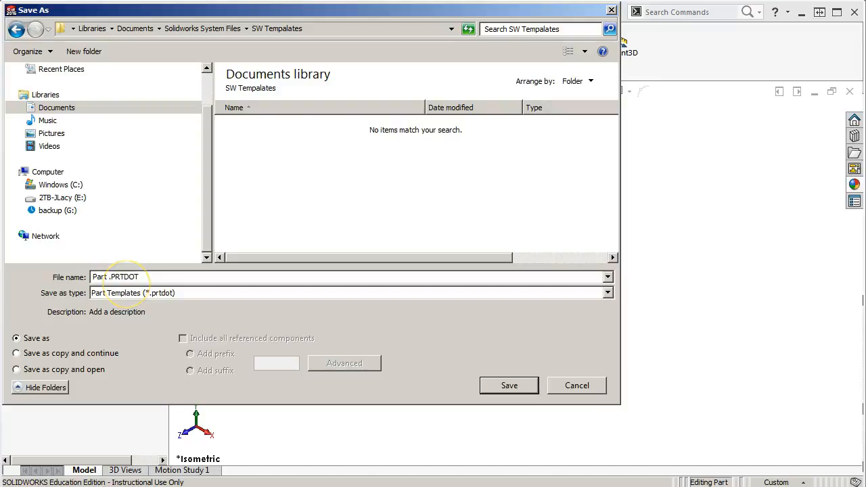
pyautogui.write('mm')
pyautogui.click(501, 389)
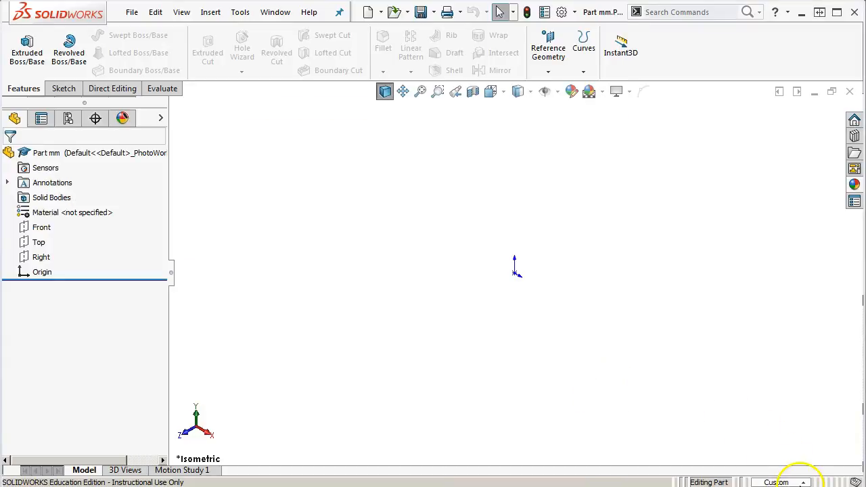
pyautogui.click(799, 483)
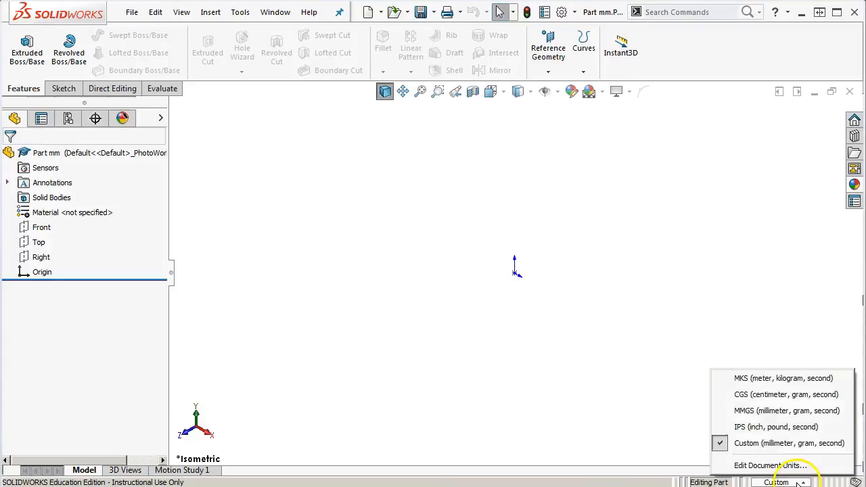
pyautogui.click(471, 264)
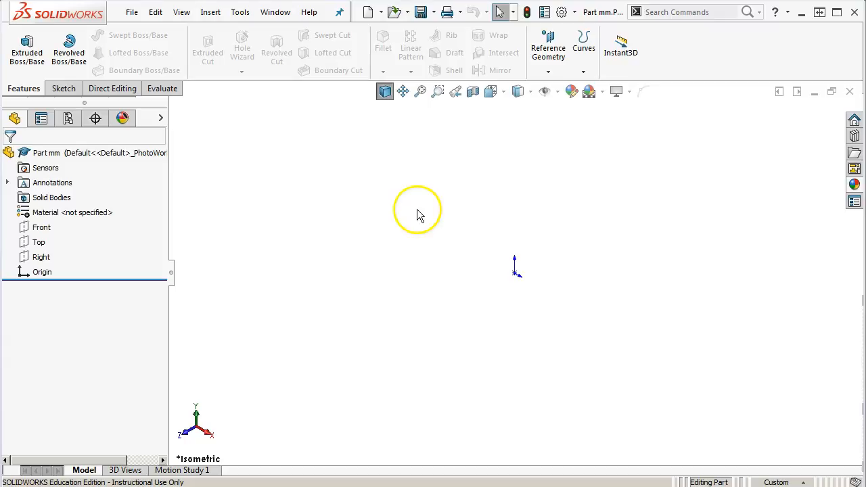
# Sketch a corner rectangle about 131 by 117 mm on the Front plane, starting at the origin
pyautogui.click(64, 89)
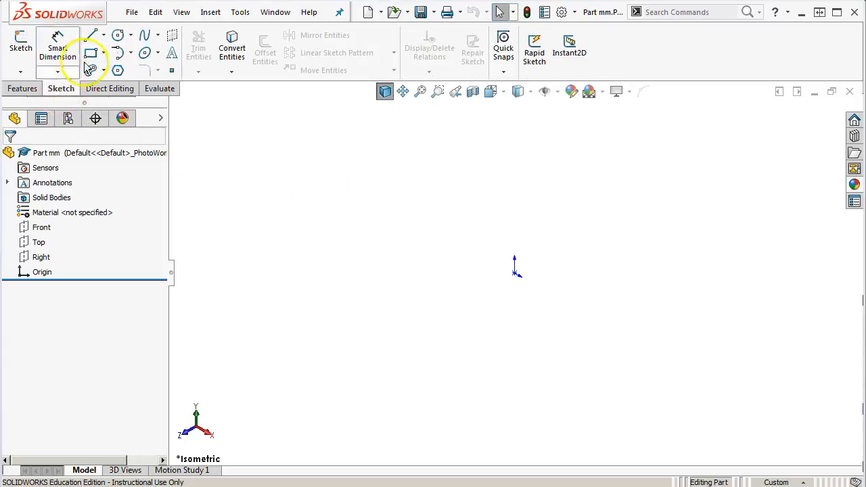
pyautogui.click(91, 53)
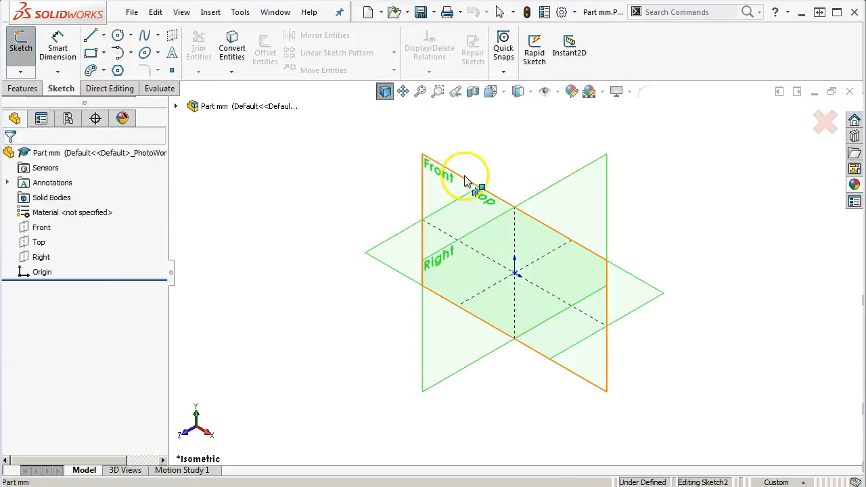
pyautogui.click(464, 172)
pyautogui.click(515, 273)
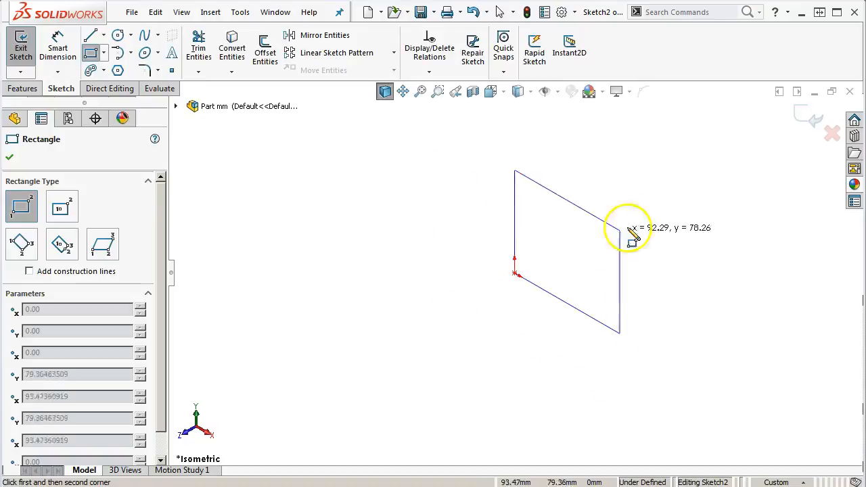
pyautogui.click(665, 203)
# Dimension the rectangle's lower edge to 100 mm with Smart Dimension
pyautogui.rightClick(623, 233)
pyautogui.click(726, 208)
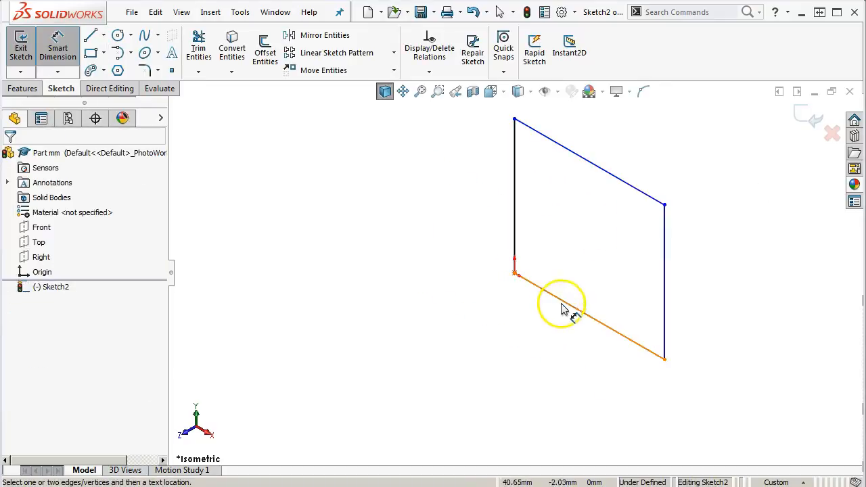
pyautogui.click(561, 305)
pyautogui.click(565, 338)
pyautogui.write('100')
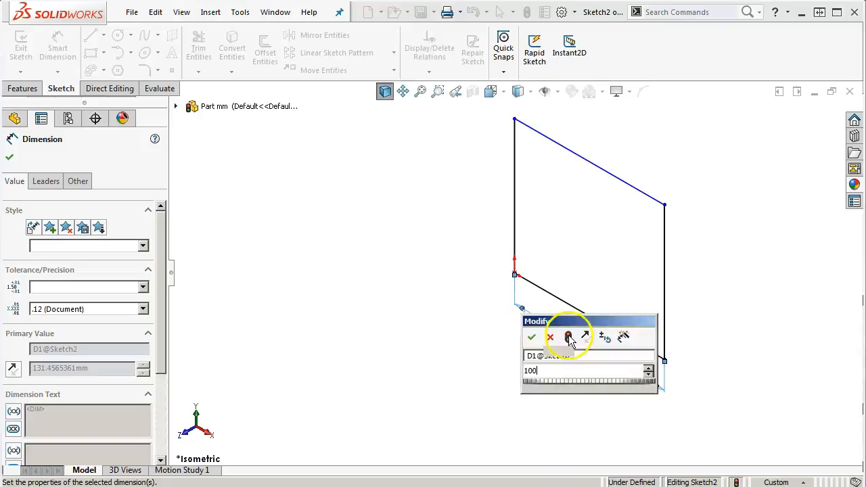
pyautogui.press('Return')
# Dimension the rectangle's vertical edge at the origin to 100 mm and exit the sketch
pyautogui.click(506, 202)
pyautogui.click(501, 203)
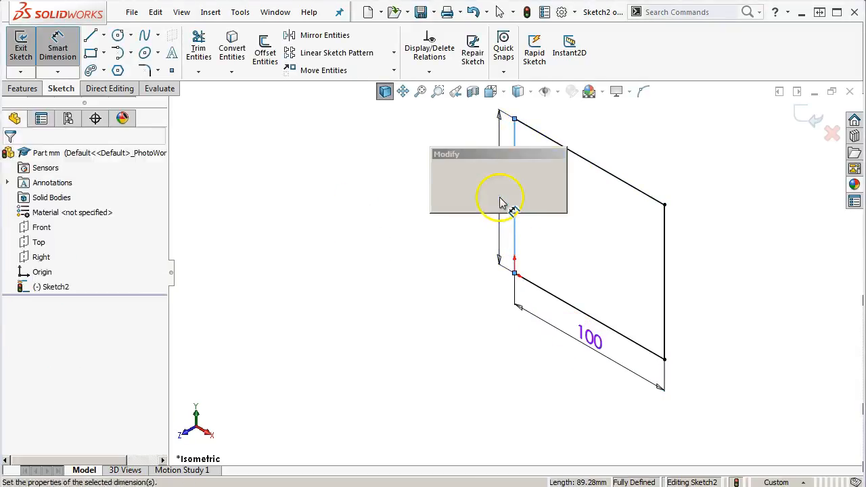
pyautogui.write('100')
pyautogui.press('Return')
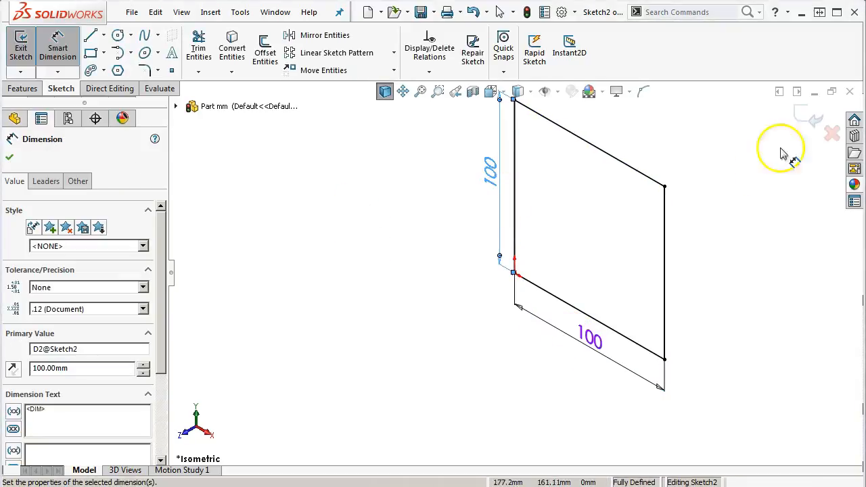
pyautogui.rightClick(567, 156)
pyautogui.click(663, 198)
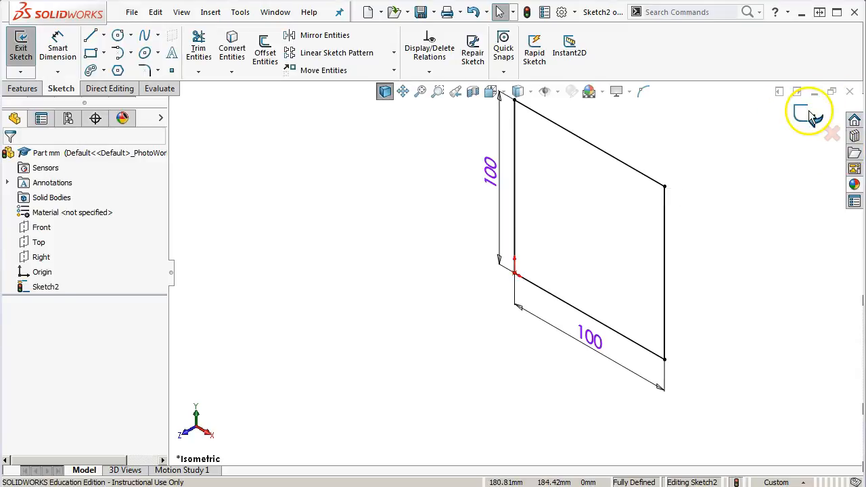
pyautogui.click(809, 118)
# Save the part with its sketch as a new part template named Part mm box in the same folder
pyautogui.click(133, 14)
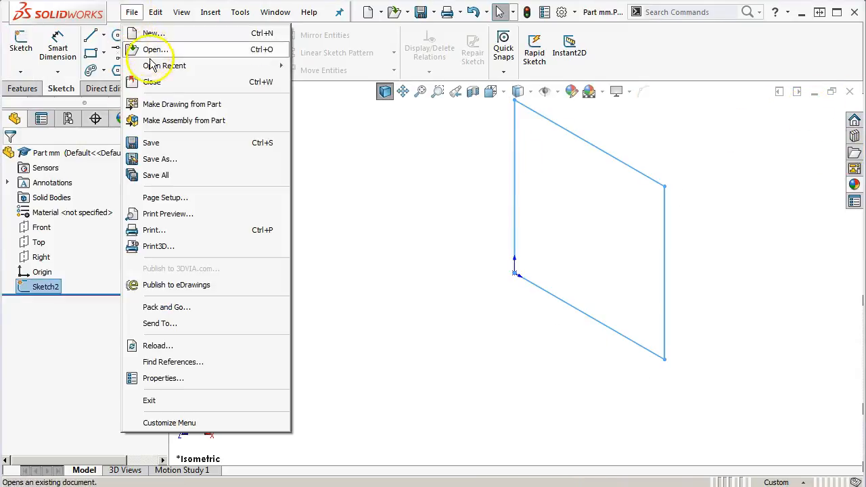
pyautogui.click(146, 161)
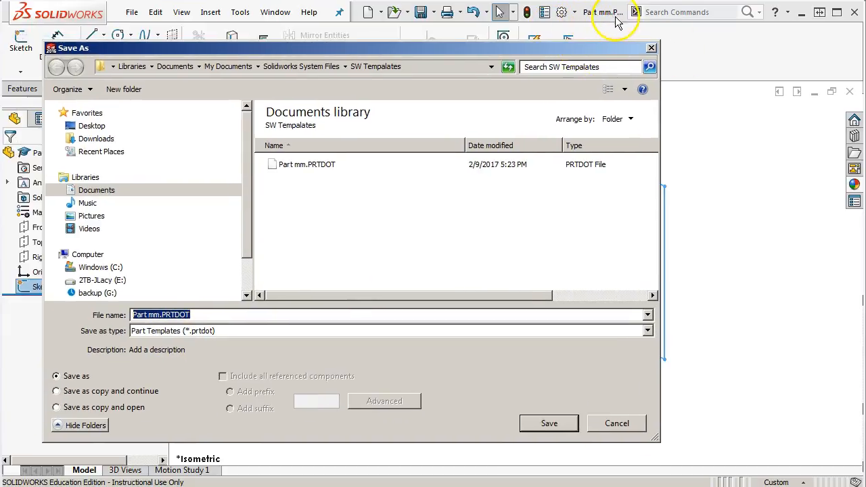
pyautogui.click(176, 314)
pyautogui.write('box')
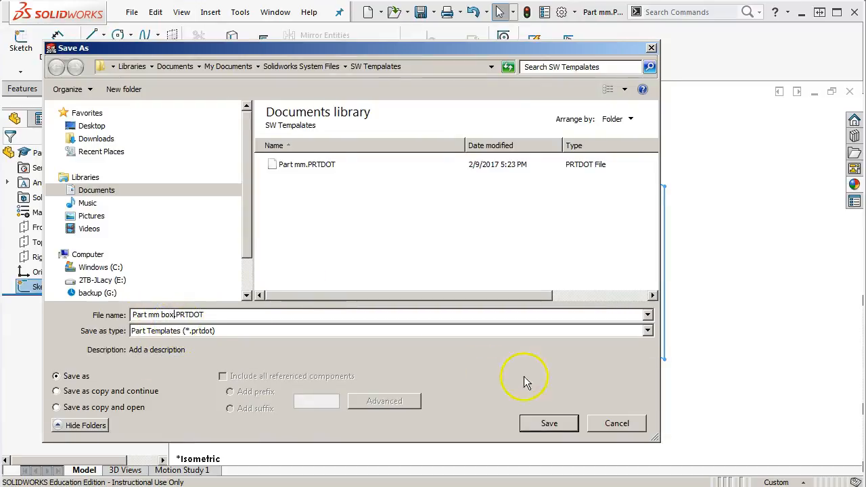
pyautogui.click(548, 422)
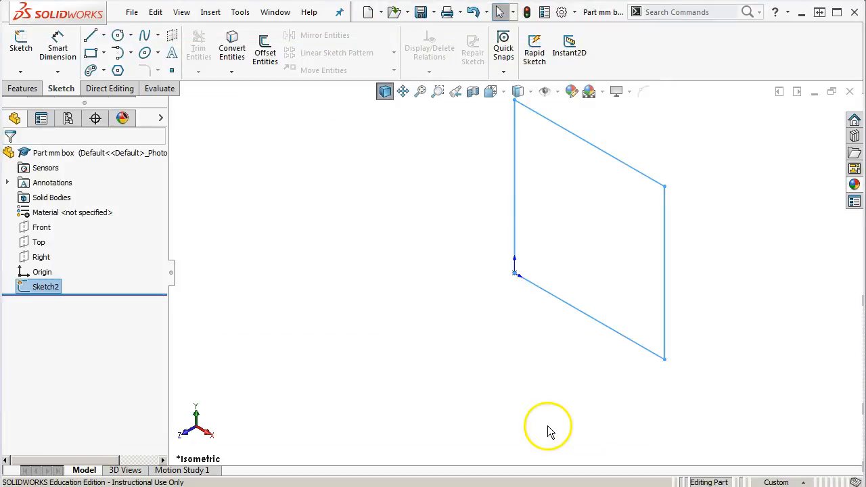
# Delete the square sketch from the part and change the document units to IPS (inch, pound, second)
pyautogui.click(785, 482)
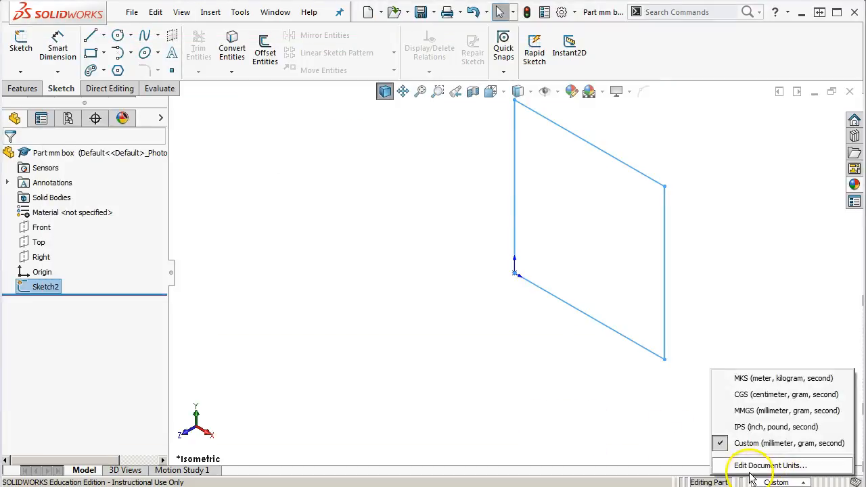
pyautogui.click(766, 283)
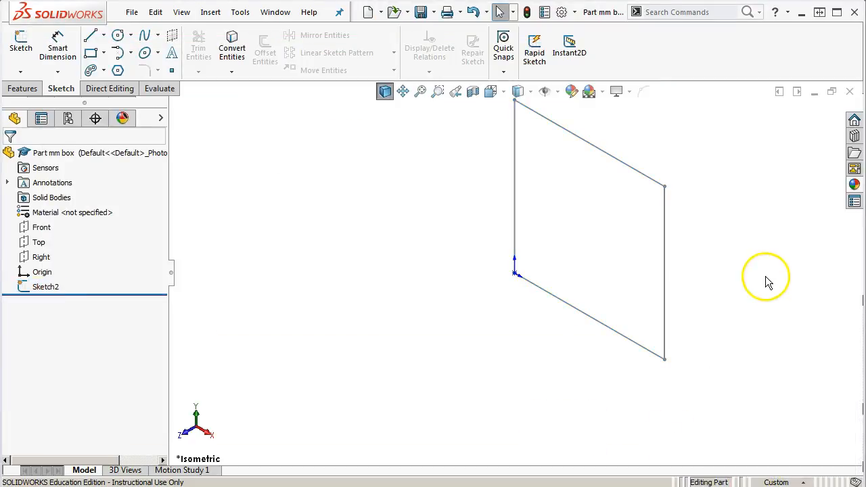
pyautogui.rightClick(27, 291)
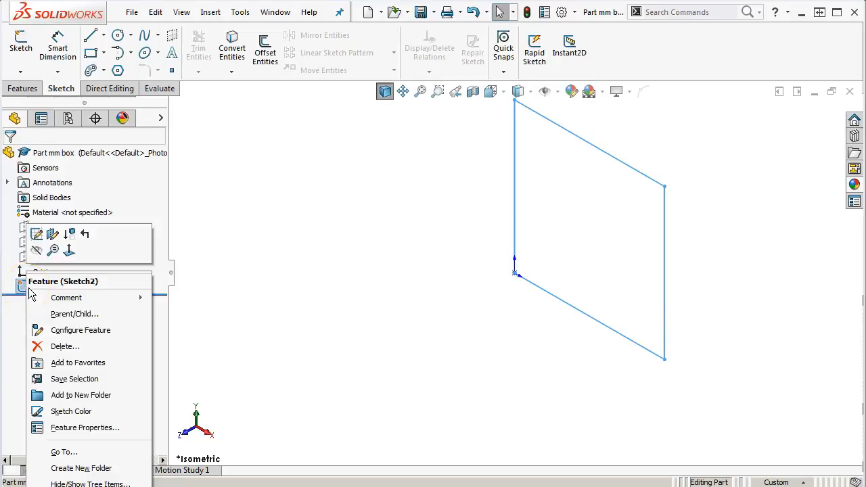
pyautogui.click(67, 346)
pyautogui.click(381, 118)
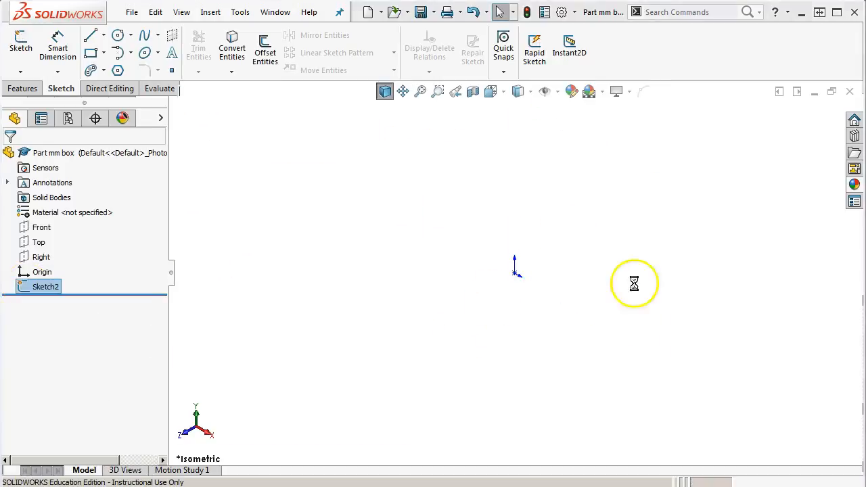
pyautogui.click(796, 482)
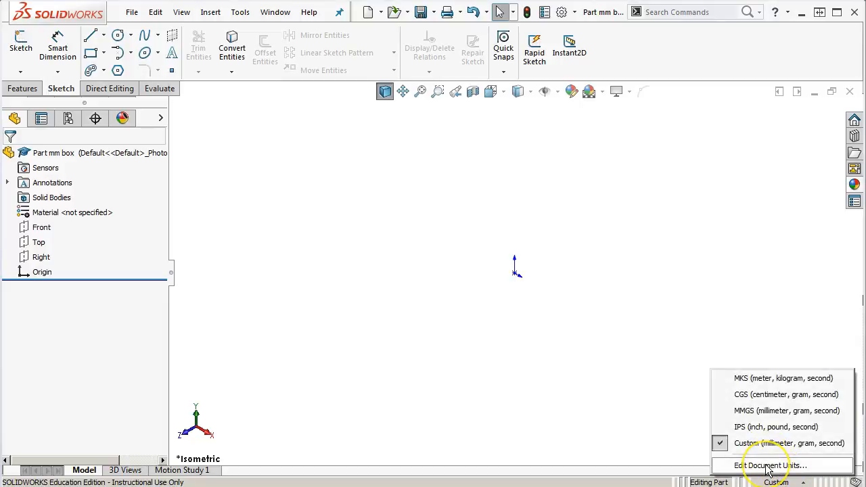
pyautogui.click(744, 427)
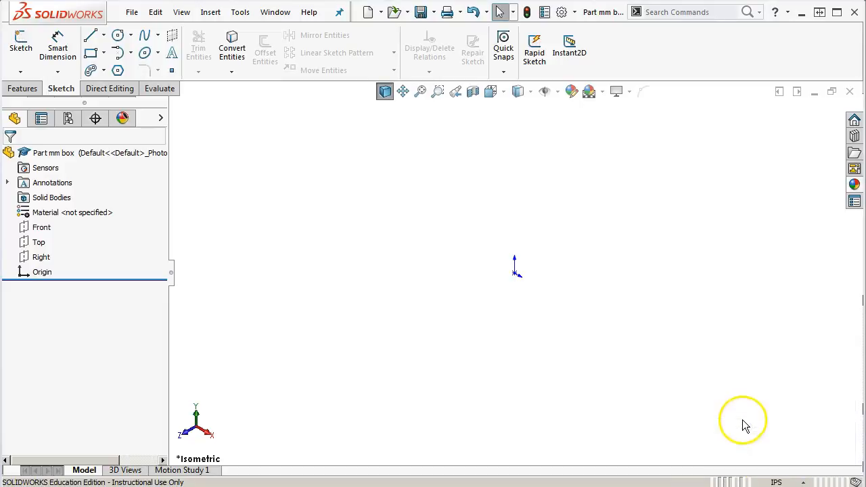
# Save the empty part as another part template named Part inch in the same folder
pyautogui.click(132, 12)
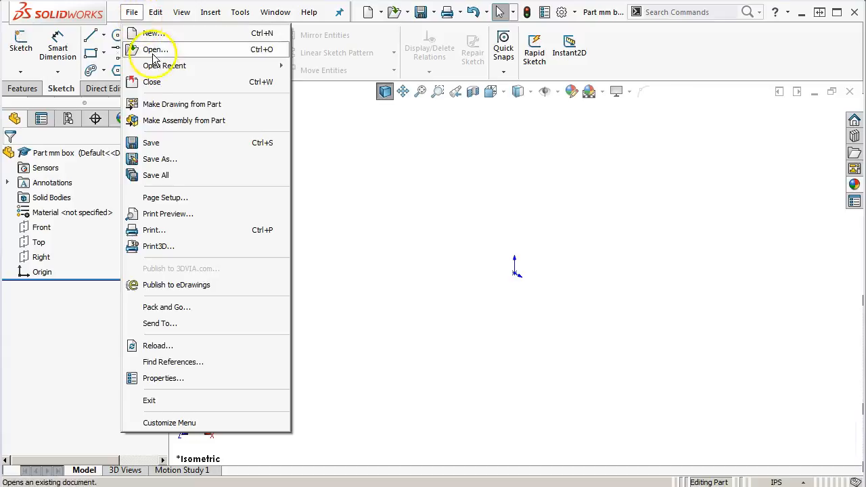
pyautogui.click(161, 158)
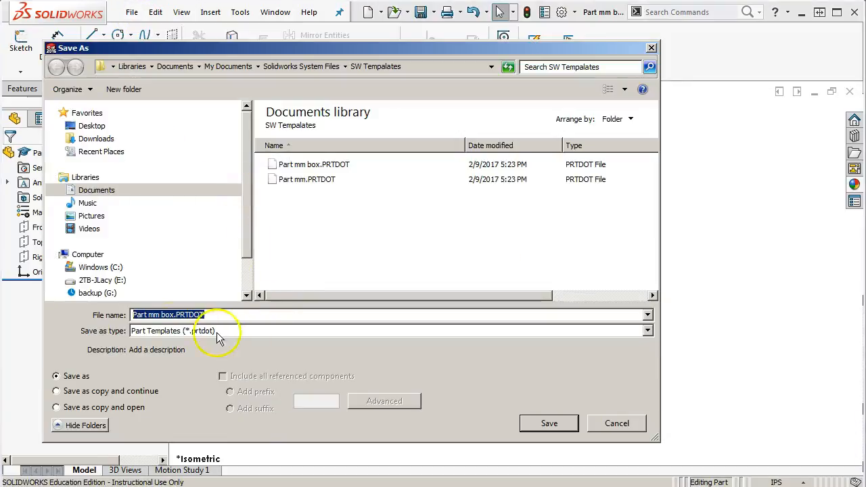
pyautogui.moveTo(175, 315); pyautogui.dragTo(148, 316)
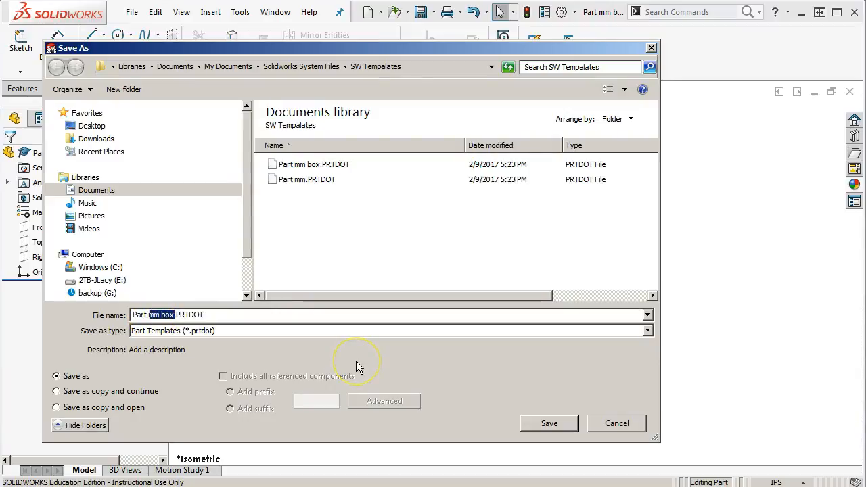
pyautogui.write('inch')
pyautogui.click(551, 422)
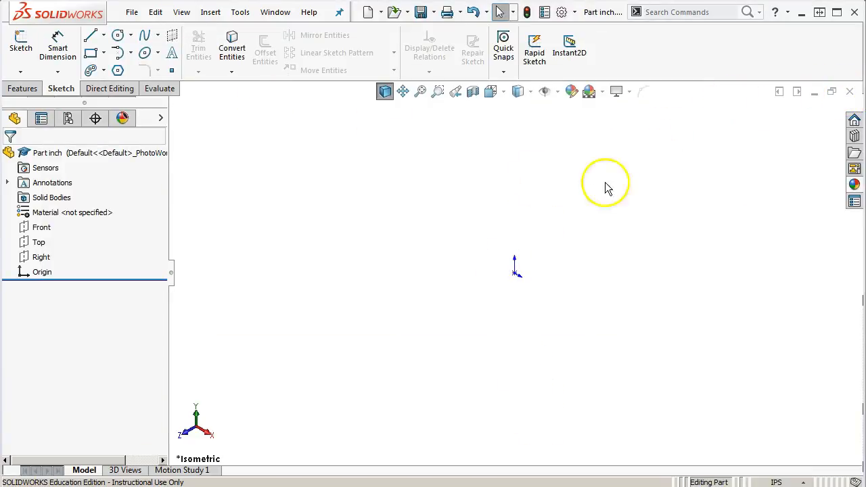
# Close the Part inch template and start a new part from the Part mm box template in the SW Tempalates group
pyautogui.click(851, 92)
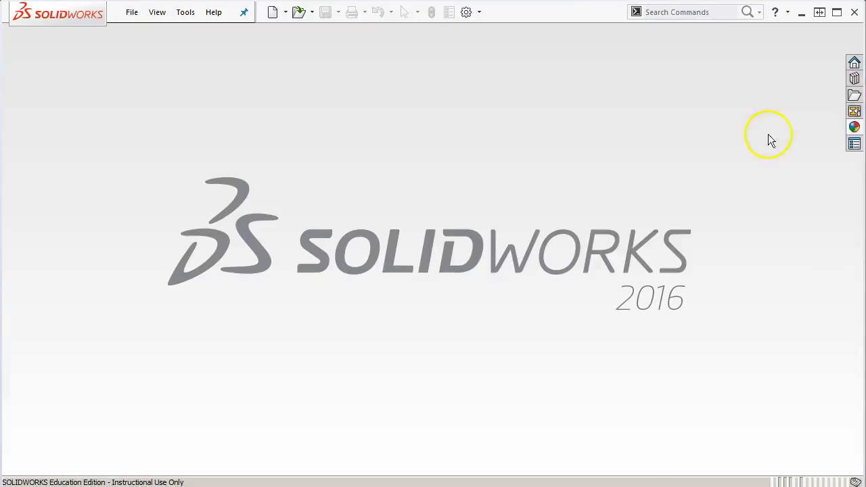
pyautogui.click(132, 11)
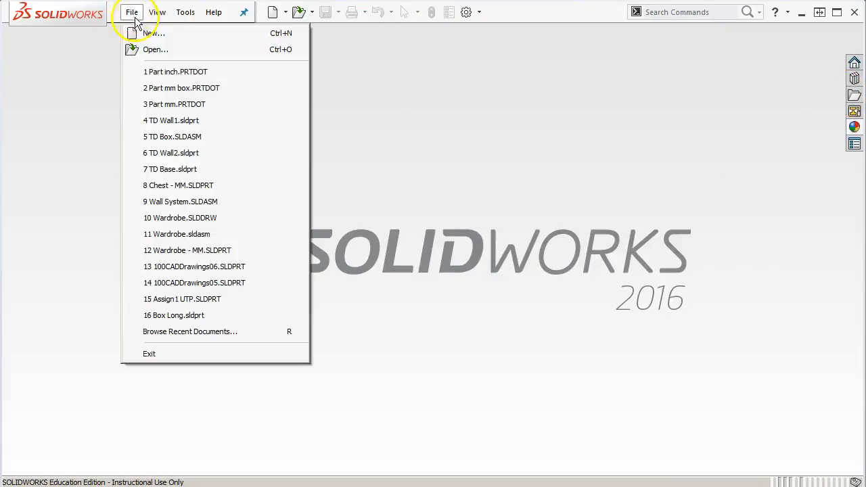
pyautogui.click(147, 34)
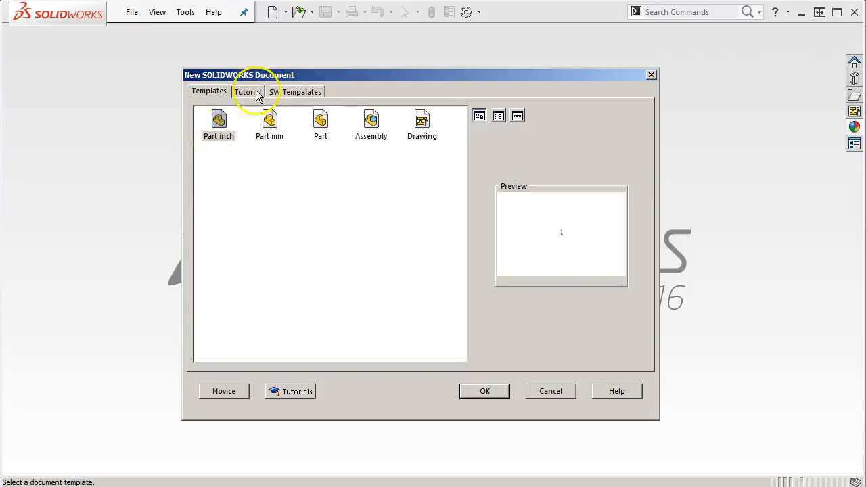
pyautogui.click(290, 96)
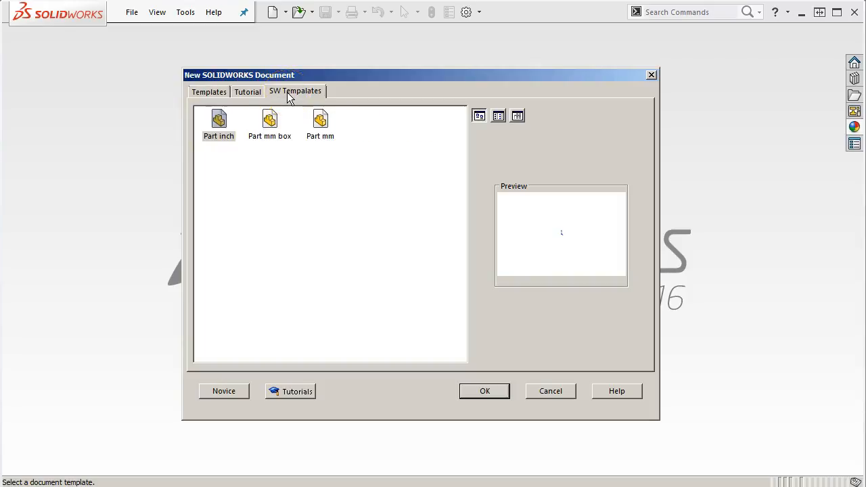
pyautogui.click(263, 122)
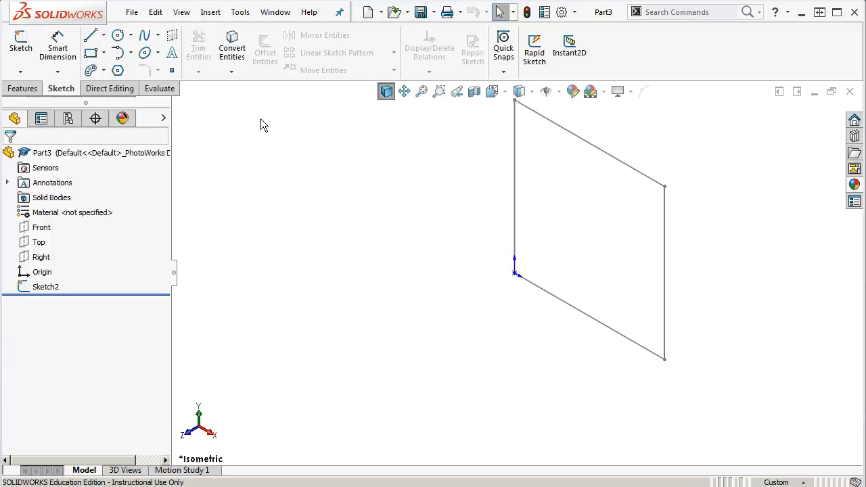
# Close the part containing the box sketch and create a new part from the Part inch template
pyautogui.click(851, 92)
pyautogui.click(272, 11)
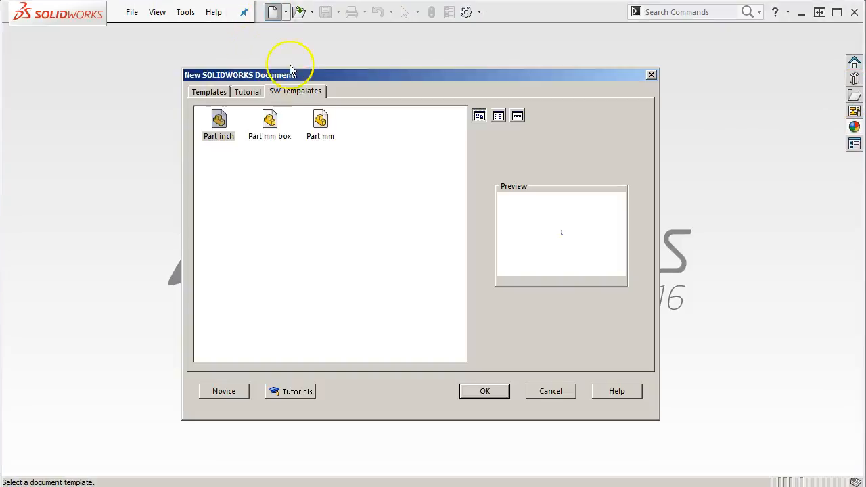
pyautogui.doubleClick(217, 126)
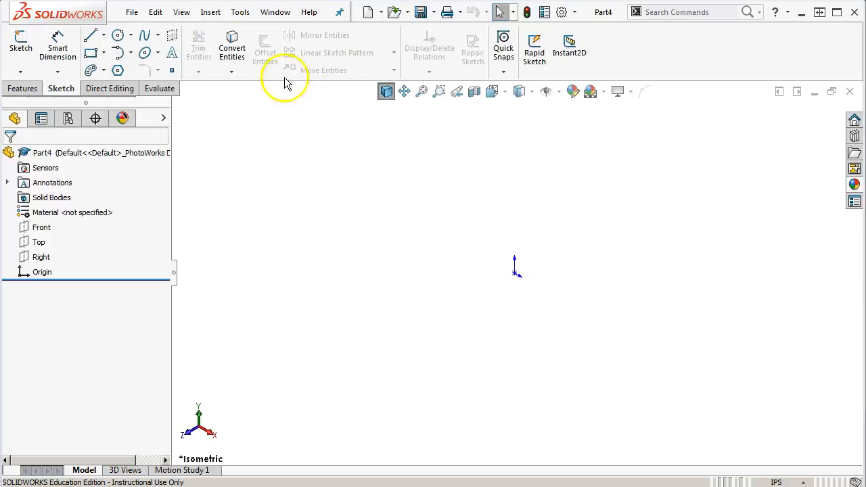
# Examine the part's summary, custom and configuration-specific file properties and the editable custom property list, leaving them without changes
pyautogui.click(132, 13)
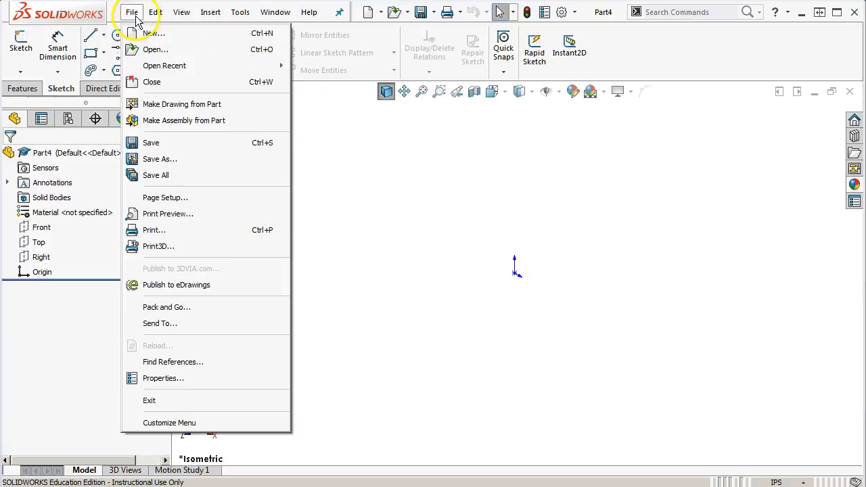
pyautogui.click(183, 380)
pyautogui.click(238, 130)
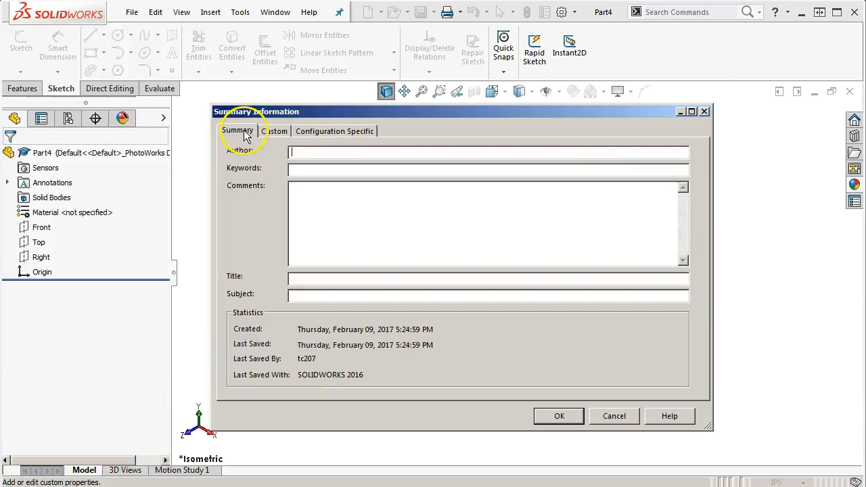
pyautogui.click(305, 151)
pyautogui.click(277, 131)
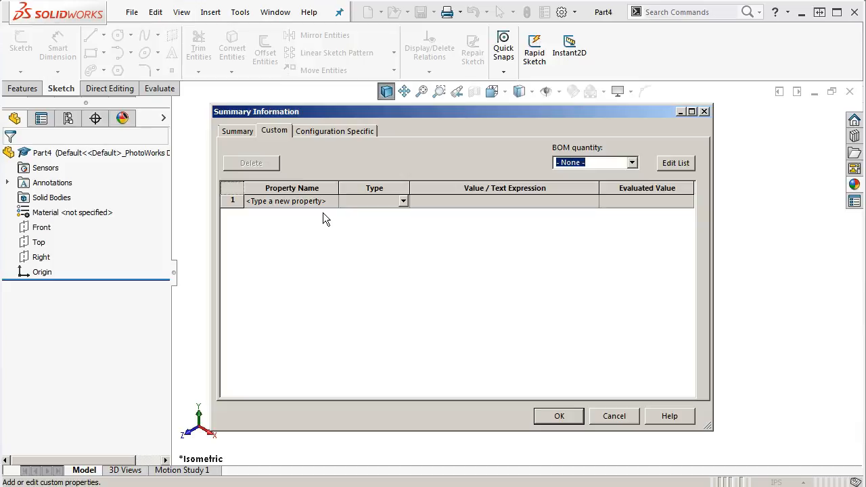
pyautogui.click(666, 164)
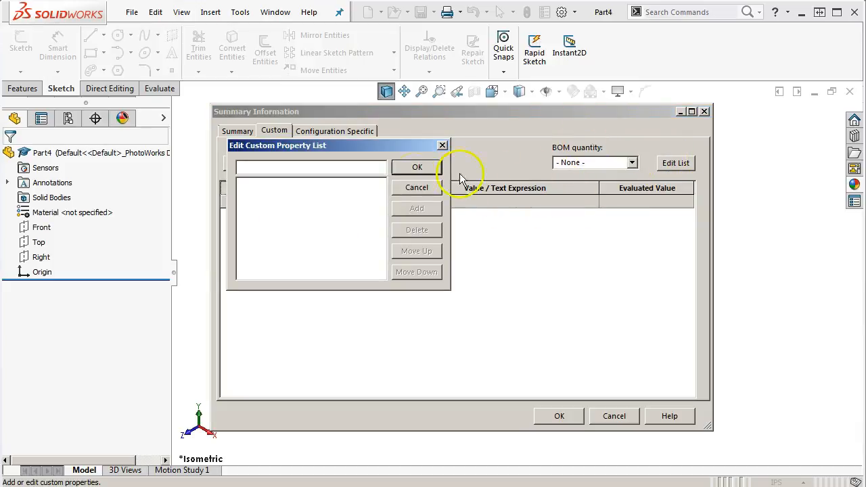
pyautogui.click(405, 189)
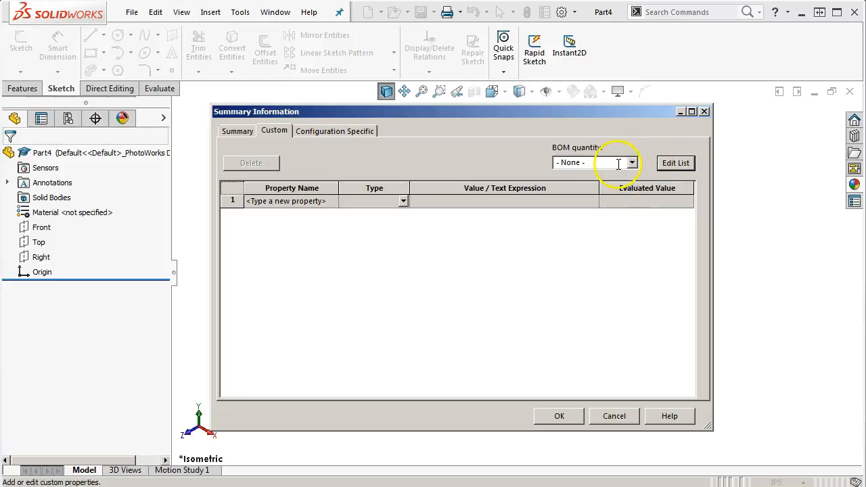
pyautogui.click(333, 130)
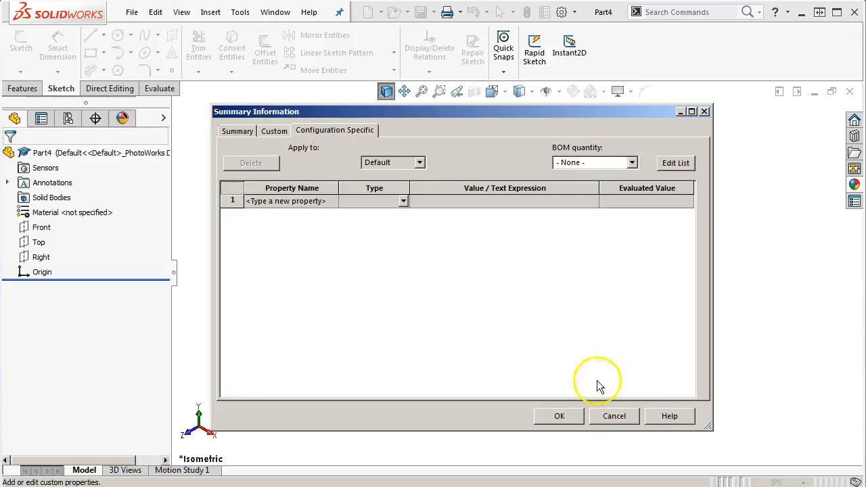
pyautogui.click(614, 416)
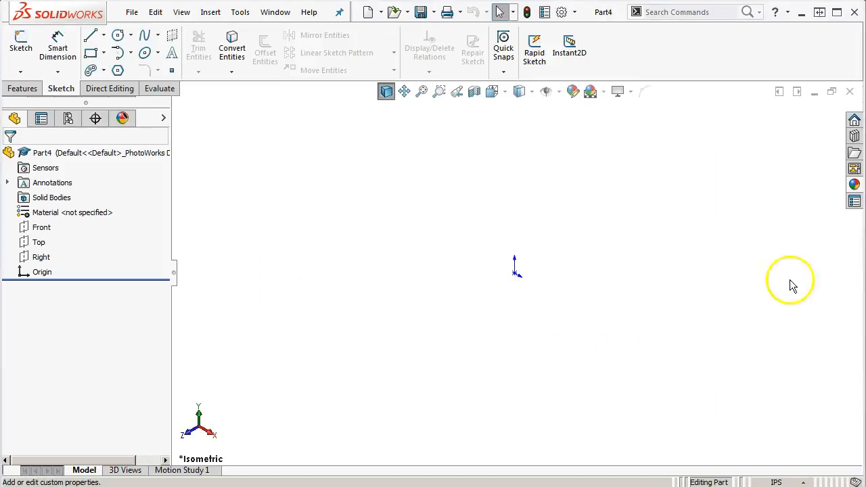
# Look at the part's custom properties form in the task pane, check where the file properties command is, and dismiss both
pyautogui.click(855, 203)
pyautogui.click(852, 200)
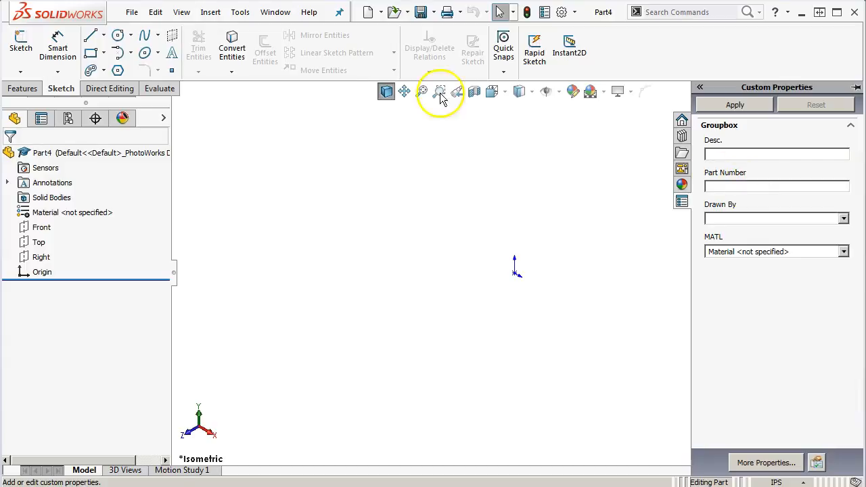
pyautogui.click(132, 12)
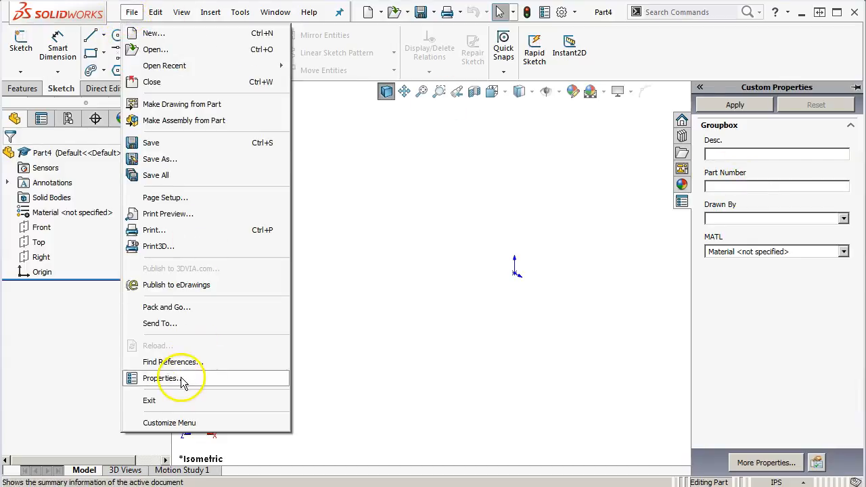
pyautogui.click(471, 366)
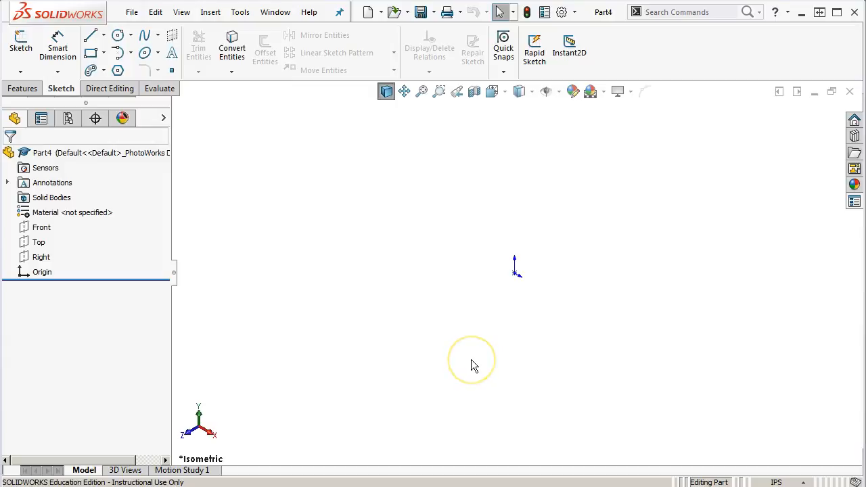